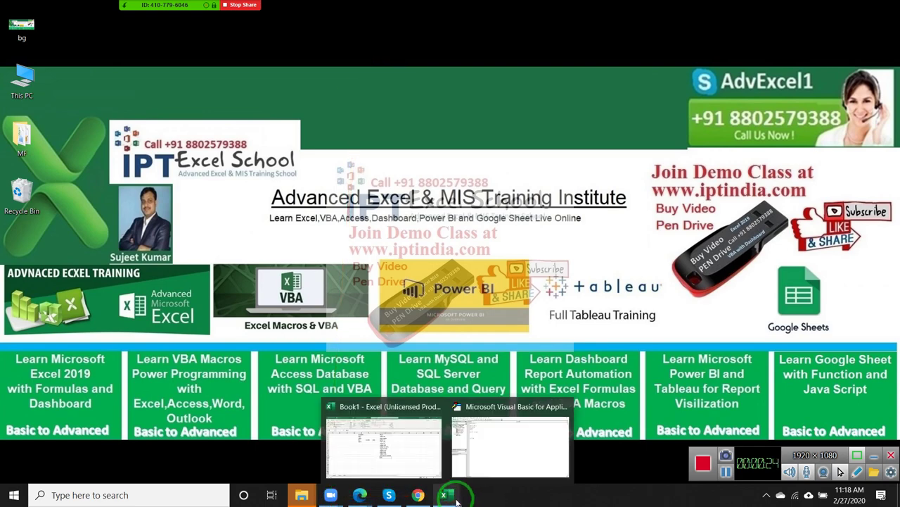
# - Clear the old analysis notes in E1:H14 on Sheet1 and return to A1
pyautogui.click(423, 447)
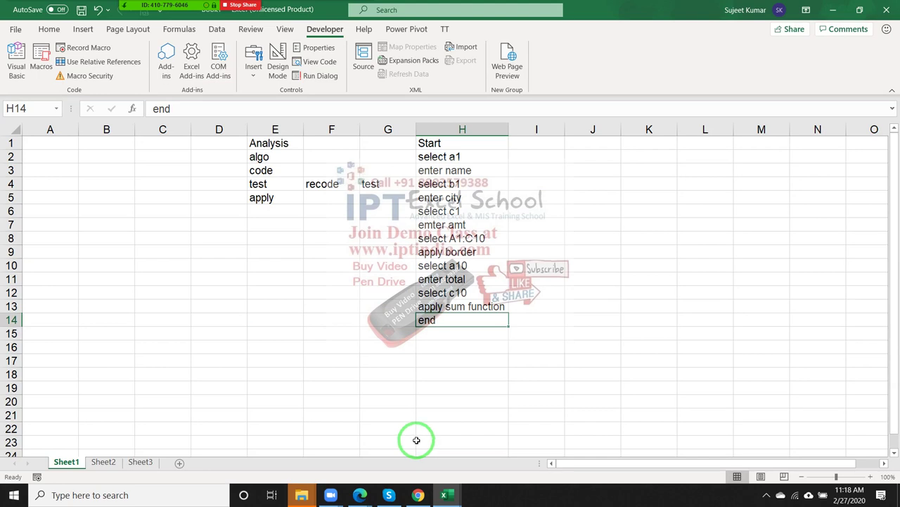
pyautogui.hotkey('ctrl', 'a')
pyautogui.press('Delete')
pyautogui.press('Left')
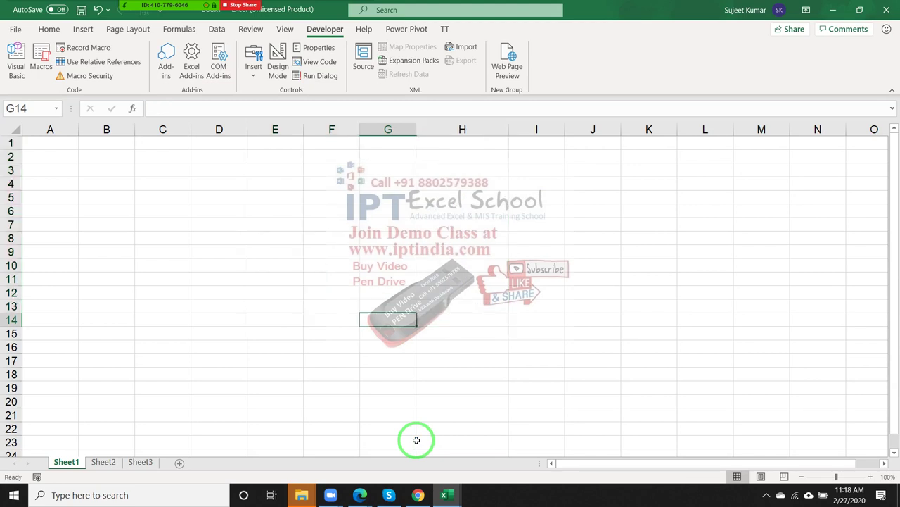
pyautogui.press('Left')
pyautogui.press('Left')
pyautogui.press('Left')
pyautogui.press('Left')
pyautogui.press('Left')
pyautogui.press('Left')
pyautogui.hotkey('ctrl', 'Home')
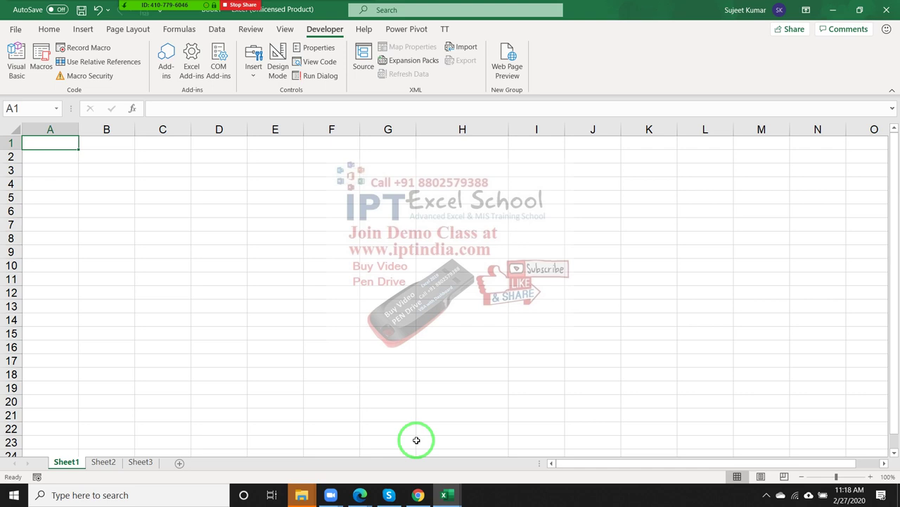
# - Enter the heading 'Data Storage' in cell A1
pyautogui.press('Down')
pyautogui.press('Up')
pyautogui.write('Data ')
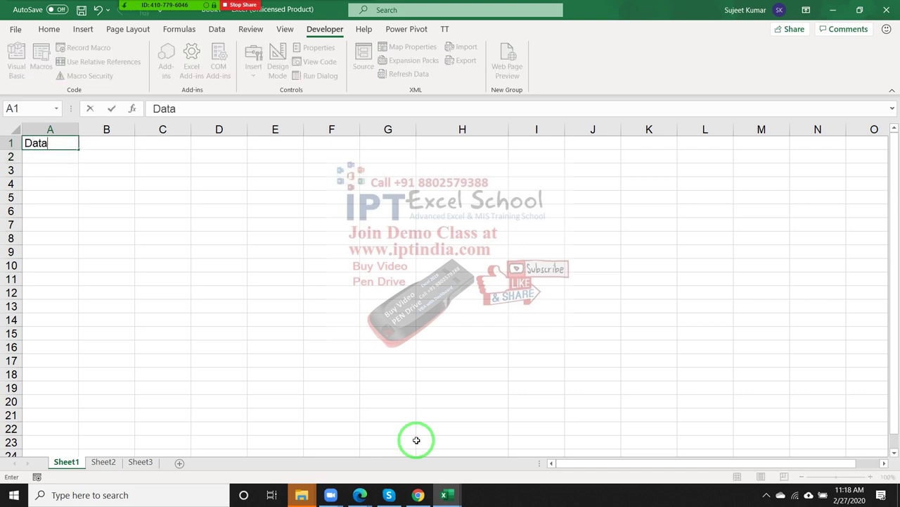
pyautogui.write('Sto')
pyautogui.write('l')
pyautogui.press('BackSpace')
pyautogui.write('ra')
pyautogui.write('ge')
pyautogui.press('Return')
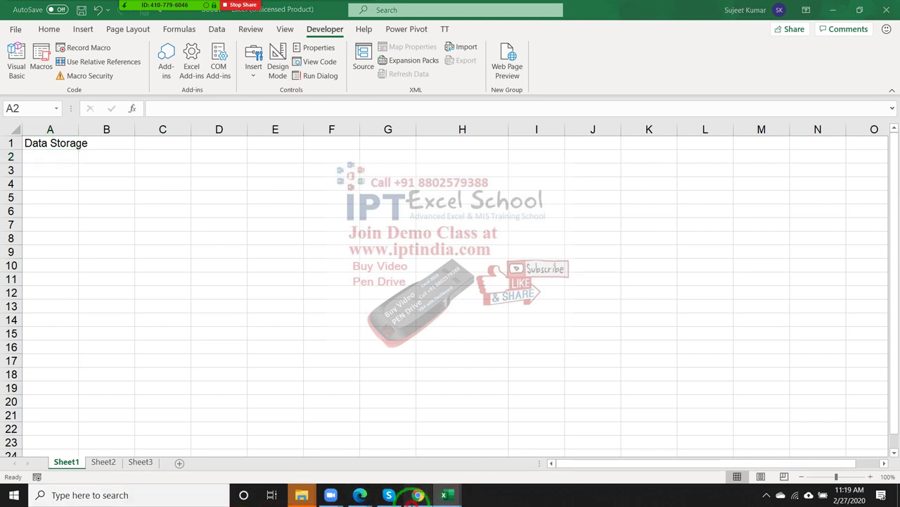
pyautogui.click(418, 495)
# - In a new tab, search Google for 'school list'
pyautogui.click(576, 10)
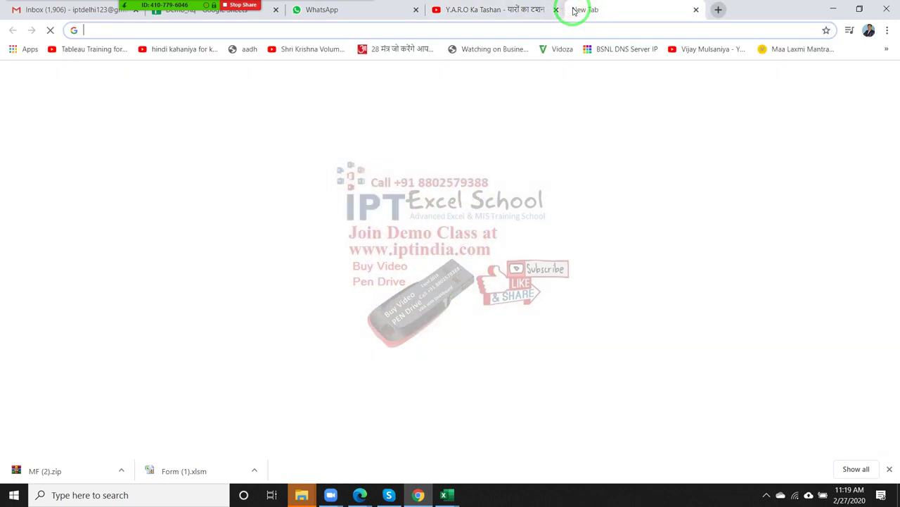
pyautogui.write('google.com')
pyautogui.press('Return')
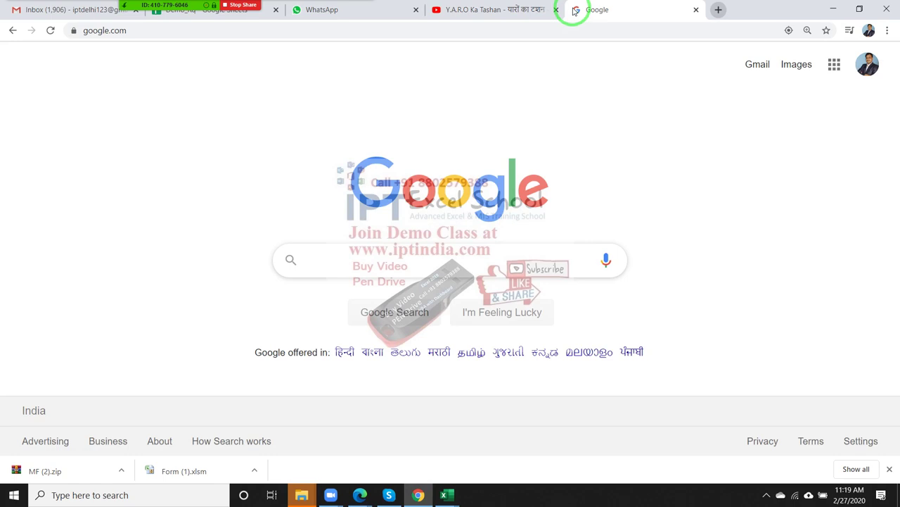
pyautogui.write('sc')
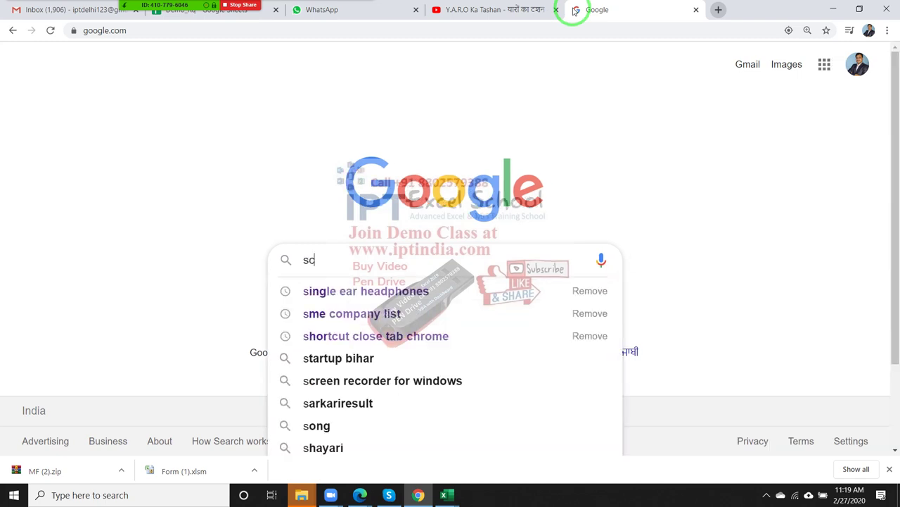
pyautogui.write('holl')
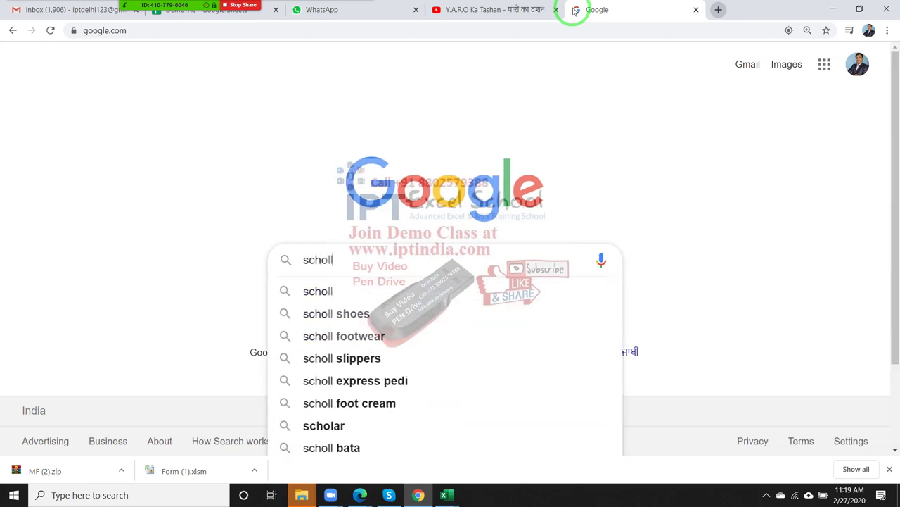
pyautogui.press('BackSpace')
pyautogui.press('BackSpace')
pyautogui.write('o')
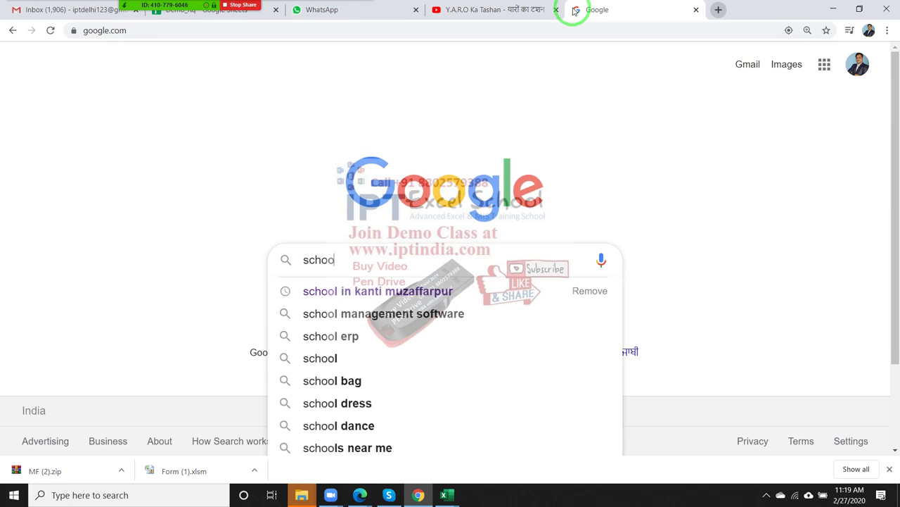
pyautogui.write('l list')
pyautogui.press('Return')
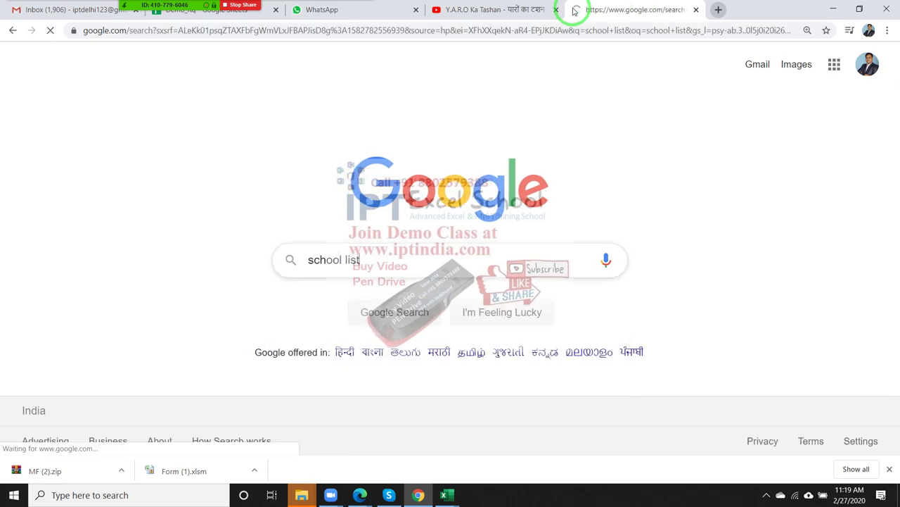
# - Open the studyguideindia List of Schools in Muzaffarpur result in a new tab
pyautogui.scroll(-3, 633, 302)
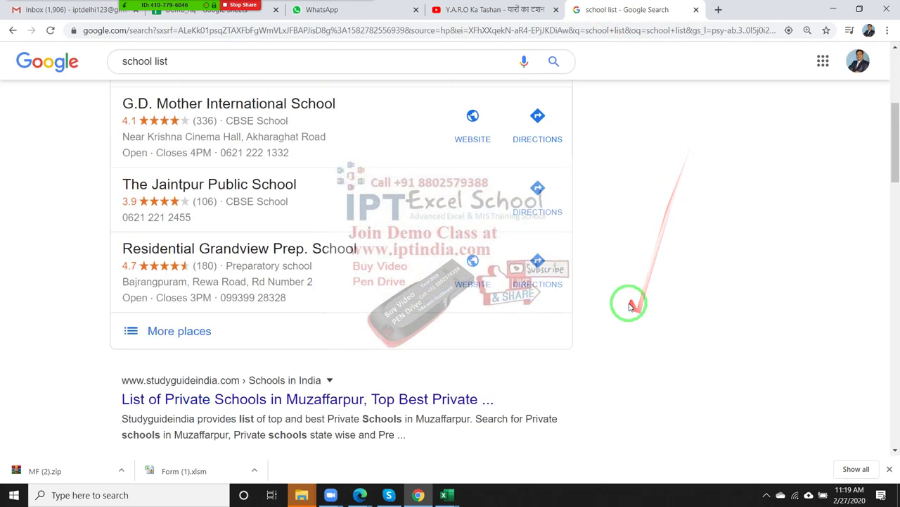
pyautogui.scroll(-3, 622, 307)
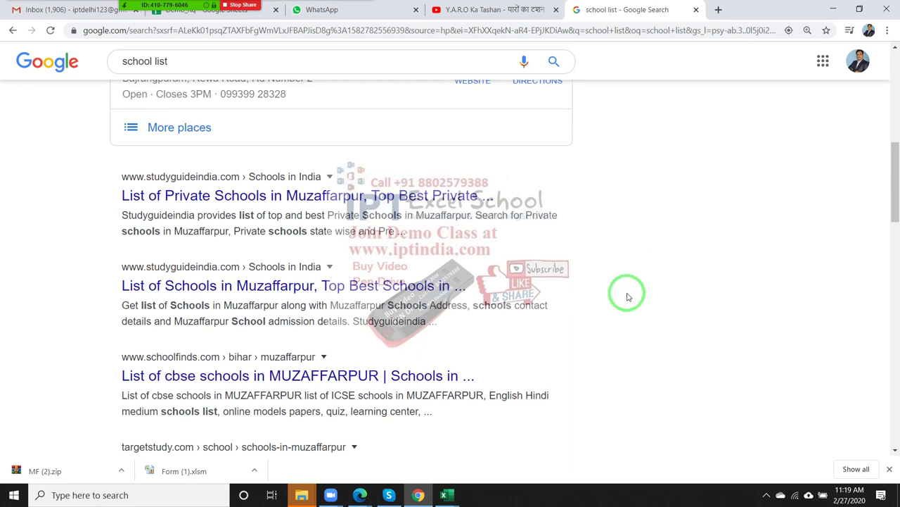
pyautogui.click(609, 278)
pyautogui.scroll(-1, 607, 278)
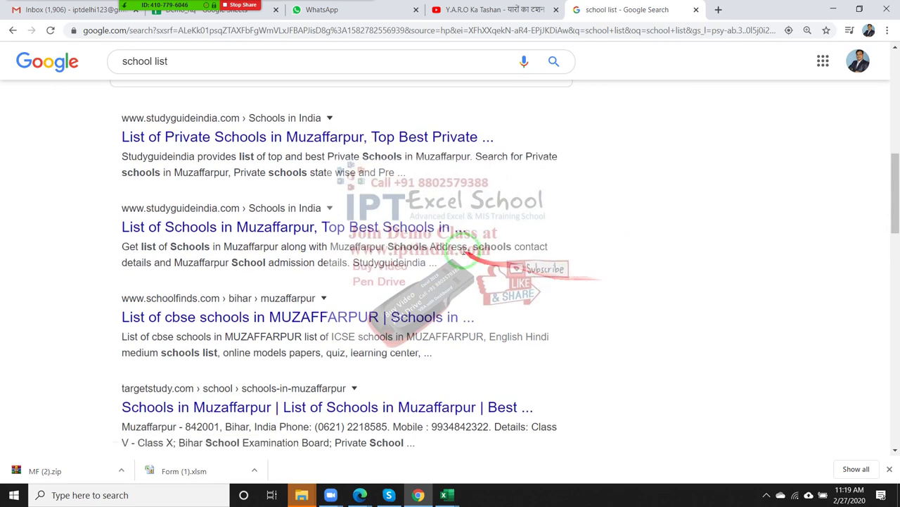
pyautogui.rightClick(444, 232)
pyautogui.click(506, 242)
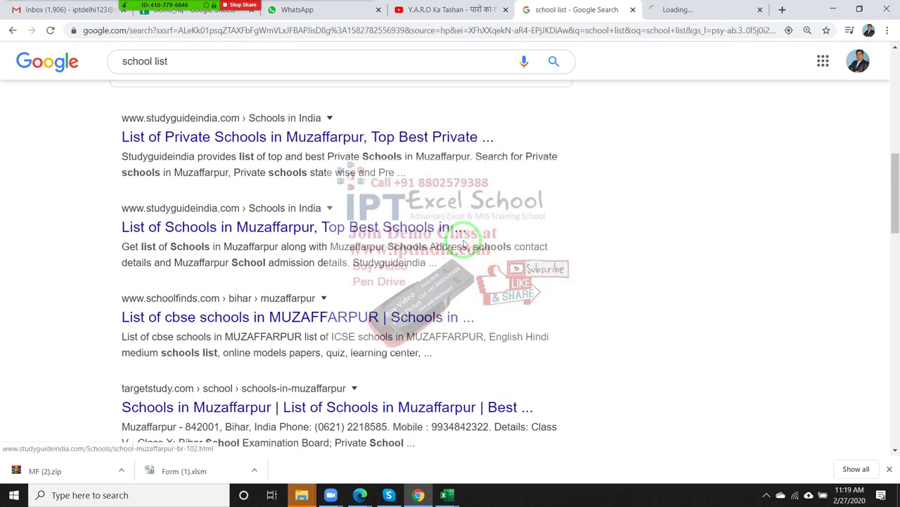
pyautogui.click(699, 11)
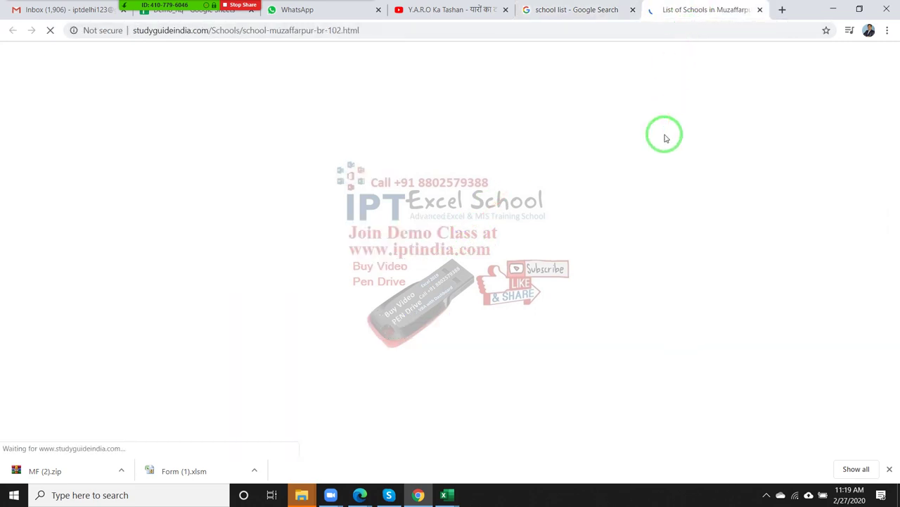
# - Scroll through the table of 18 Muzaffarpur schools and close the pop-up ad tab
pyautogui.scroll(-3, 589, 251)
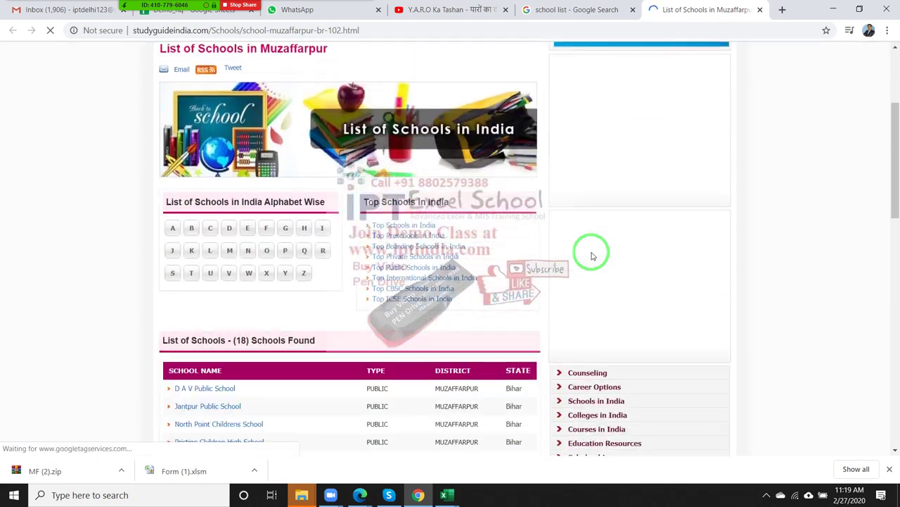
pyautogui.scroll(-2, 591, 253)
pyautogui.scroll(-2, 594, 257)
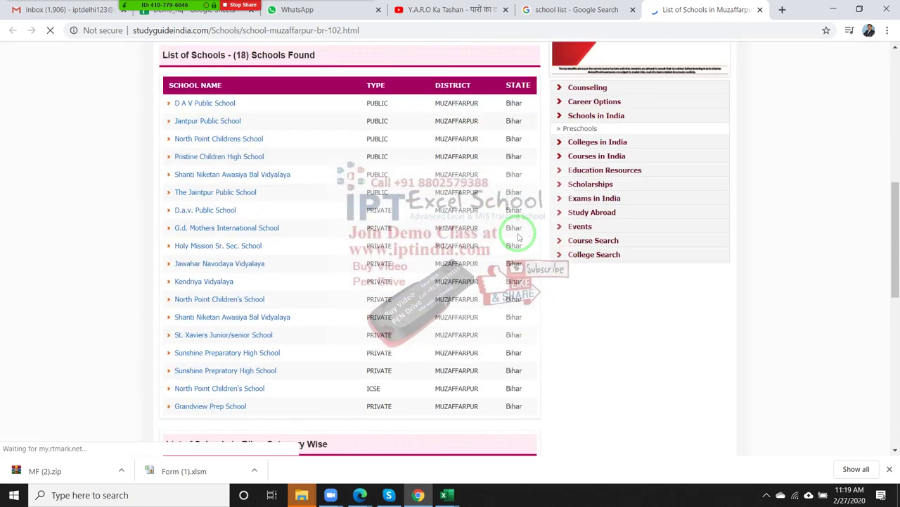
pyautogui.scroll(-1, 533, 239)
pyautogui.scroll(2, 526, 251)
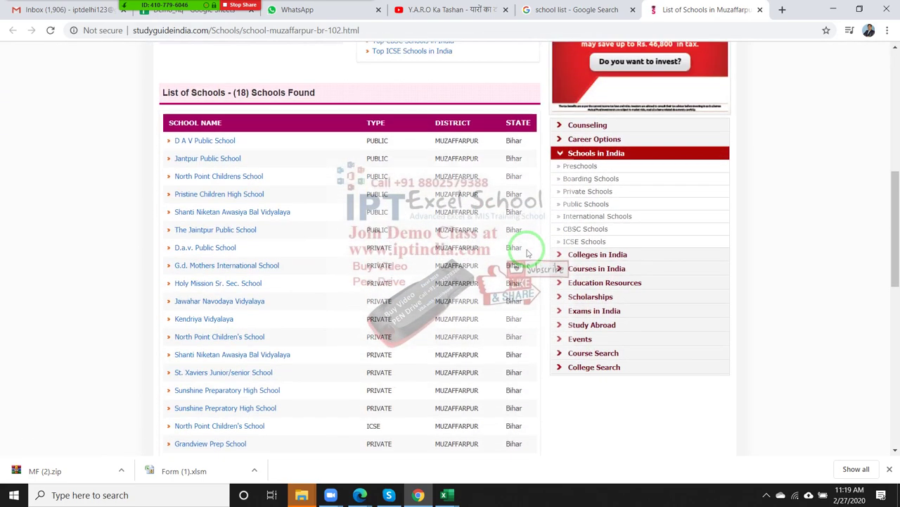
pyautogui.scroll(-1, 289, 198)
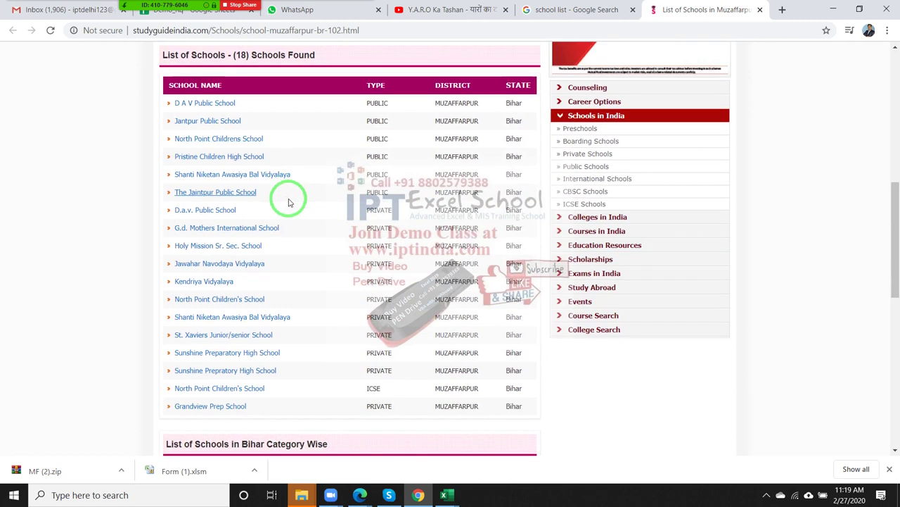
pyautogui.click(163, 84)
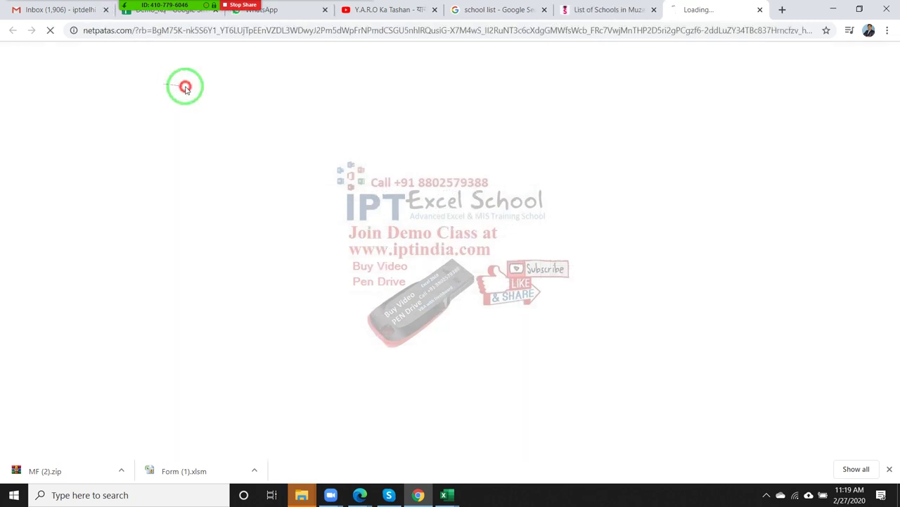
pyautogui.click(759, 10)
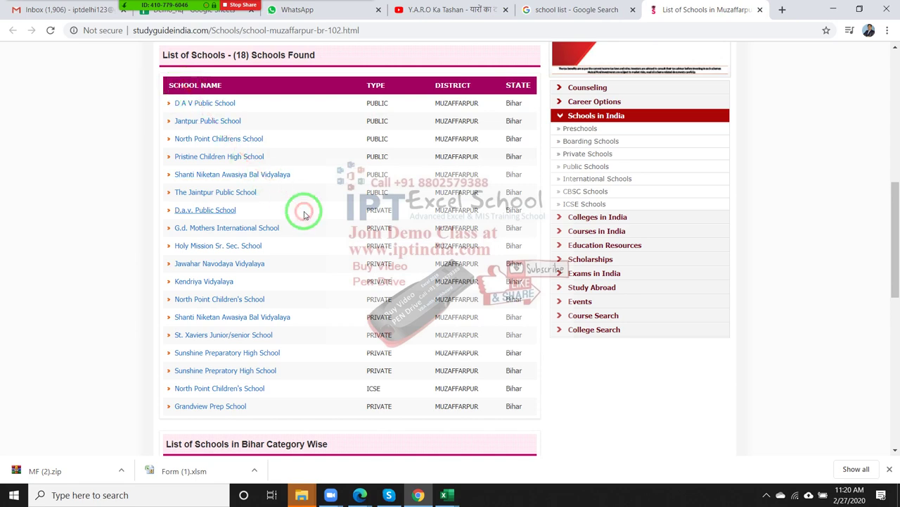
# - Mark the Jantpur Public School row with red annotation strokes
pyautogui.moveTo(229, 126); pyautogui.dragTo(489, 107)
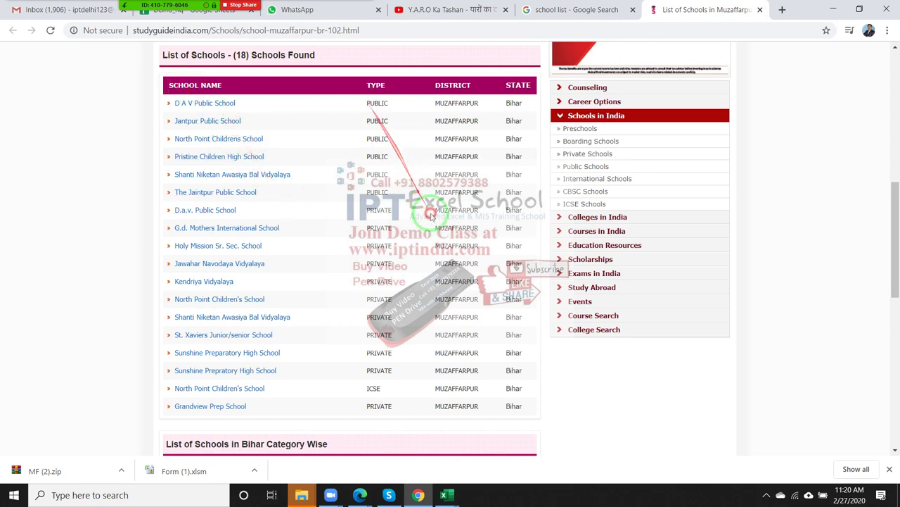
pyautogui.scroll(2, 436, 228)
pyautogui.scroll(-5, 436, 229)
pyautogui.scroll(-2, 433, 222)
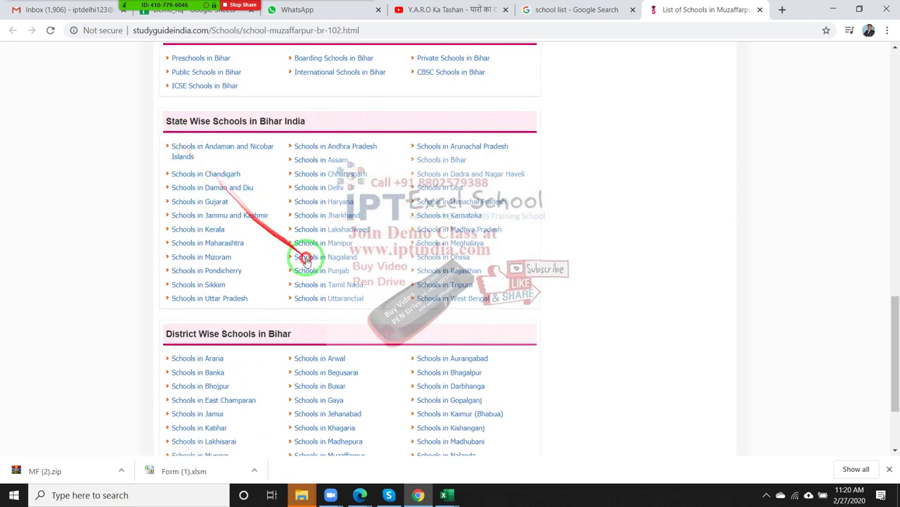
pyautogui.moveTo(301, 255); pyautogui.dragTo(735, 7)
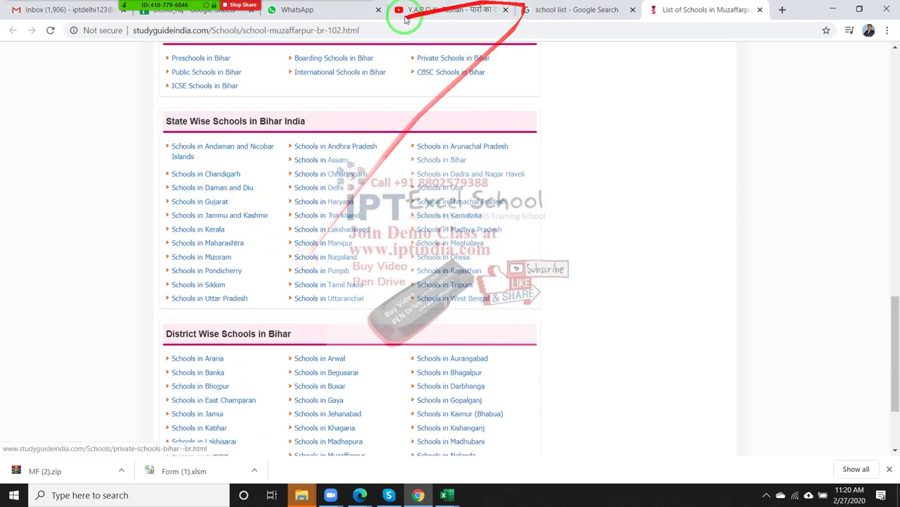
# - Close the Muzaffarpur page and open Wikipedia's 'List of schools in India' article
pyautogui.click(760, 9)
pyautogui.scroll(-2, 703, 102)
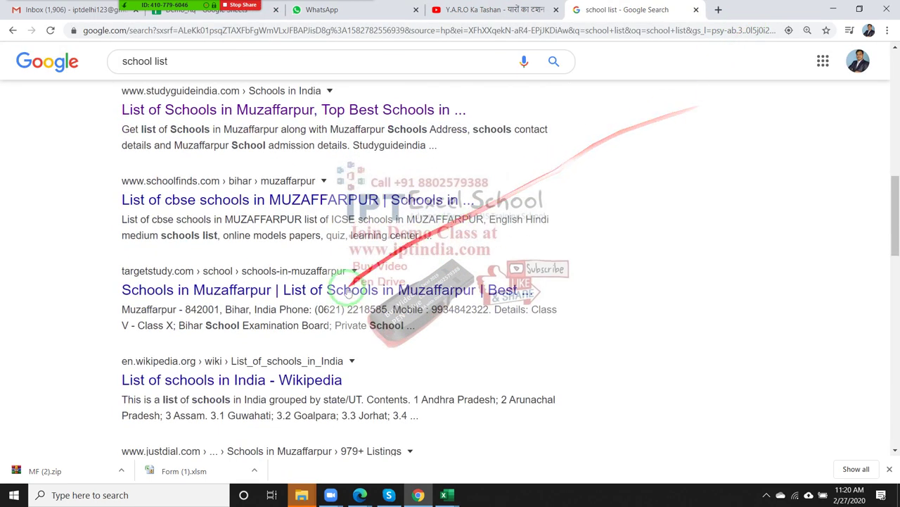
pyautogui.scroll(-2, 320, 285)
pyautogui.click(313, 264)
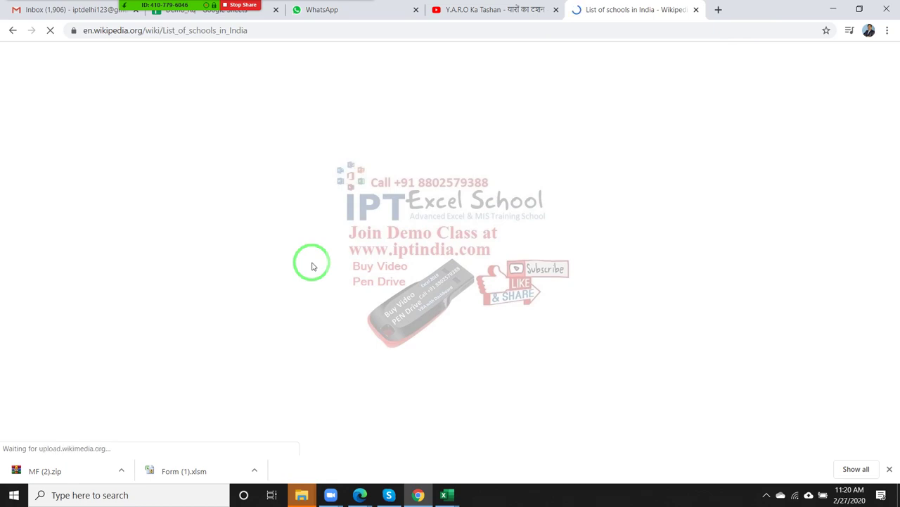
pyautogui.moveTo(305, 286)
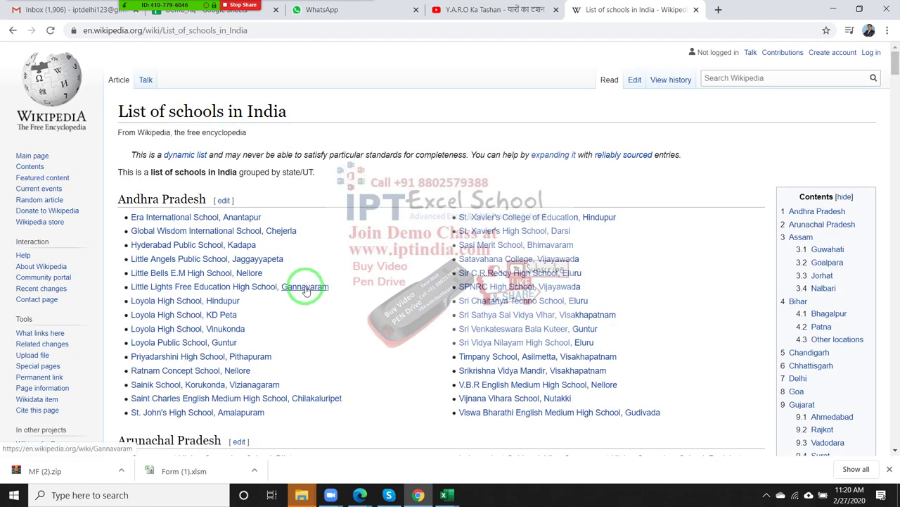
# - Scroll through the article and mark its opening note and title in red
pyautogui.scroll(-1, 291, 273)
pyautogui.scroll(-3, 321, 301)
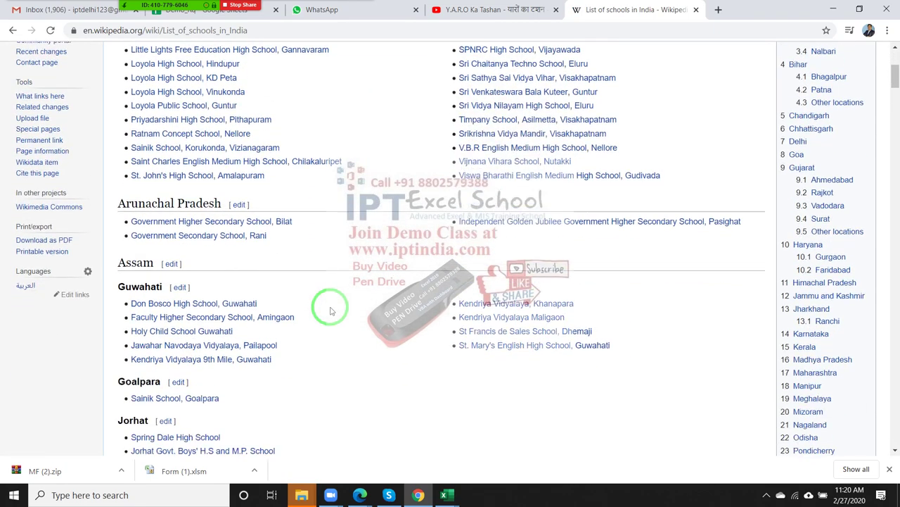
pyautogui.scroll(-2, 328, 305)
pyautogui.scroll(-3, 328, 305)
pyautogui.scroll(-2, 331, 308)
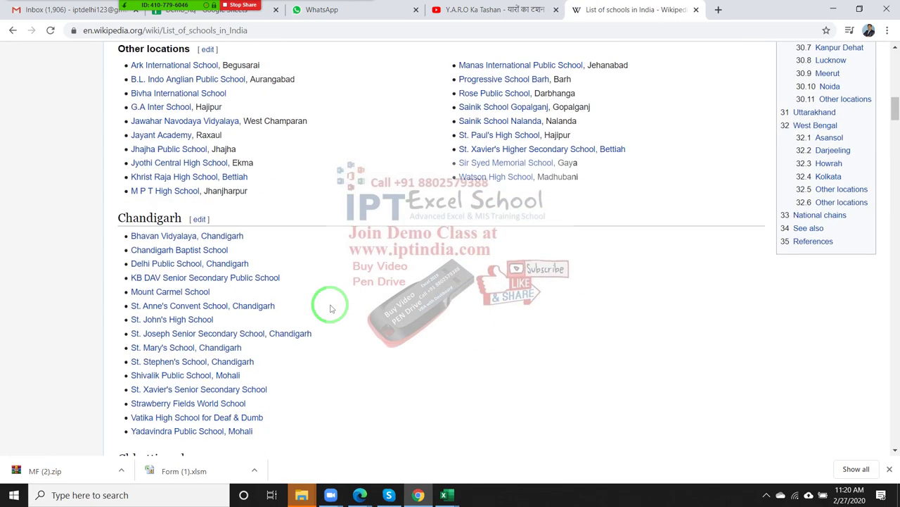
pyautogui.scroll(-2, 331, 308)
pyautogui.scroll(2, 331, 309)
pyautogui.scroll(6, 330, 308)
pyautogui.scroll(2, 330, 308)
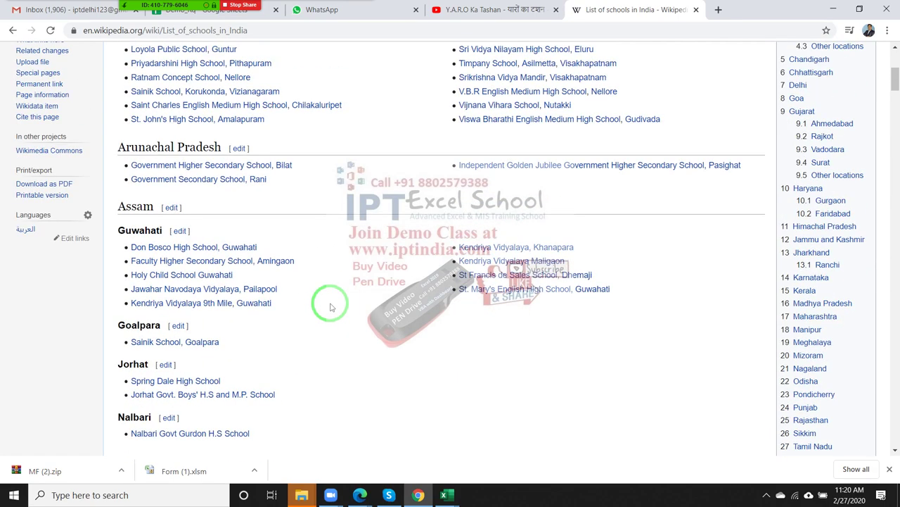
pyautogui.scroll(4, 332, 306)
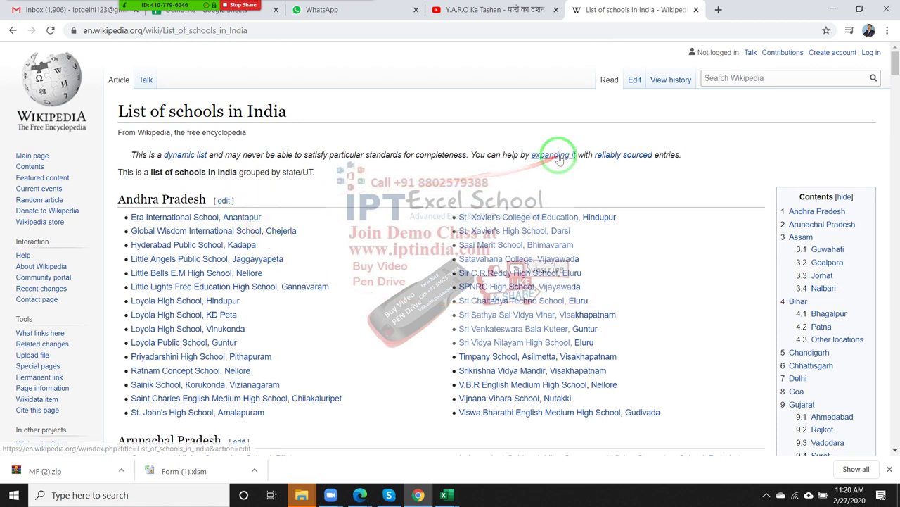
pyautogui.moveTo(559, 157); pyautogui.dragTo(269, 112)
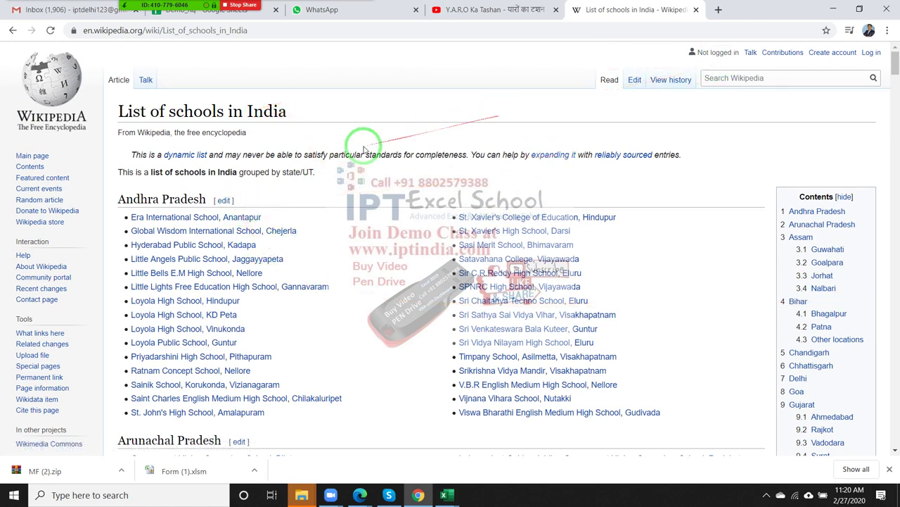
pyautogui.moveTo(364, 134); pyautogui.dragTo(126, 134)
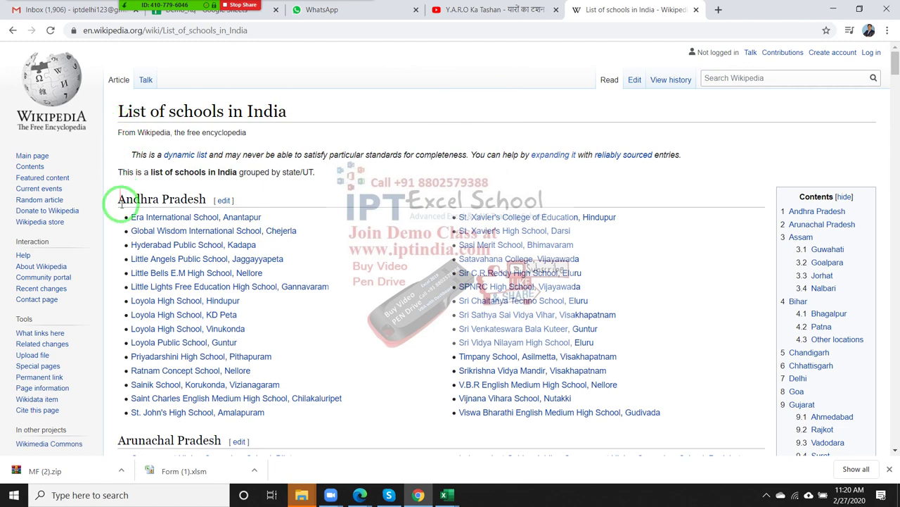
# - Select the Andhra Pradesh school list from 'Andhra' through 'Gudivada'
pyautogui.doubleClick(121, 200)
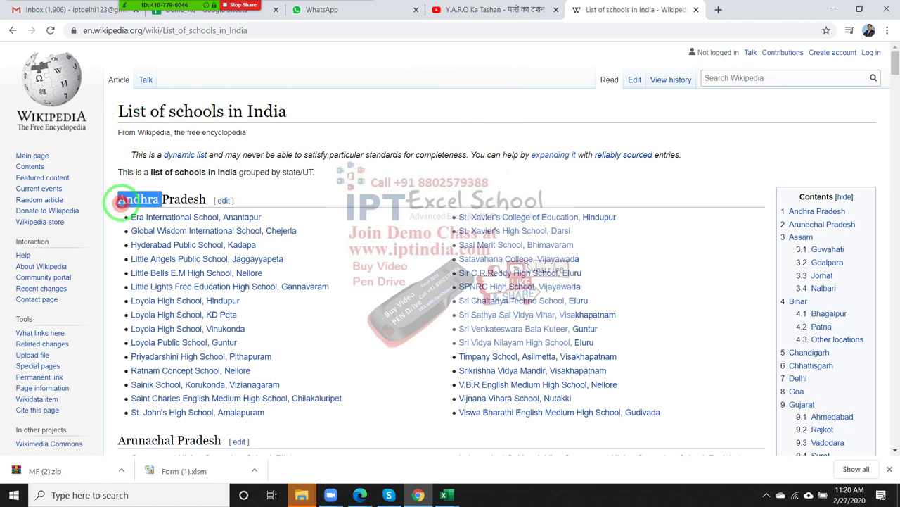
pyautogui.keyDown('shift'); pyautogui.click(709, 424); pyautogui.keyUp('shift')
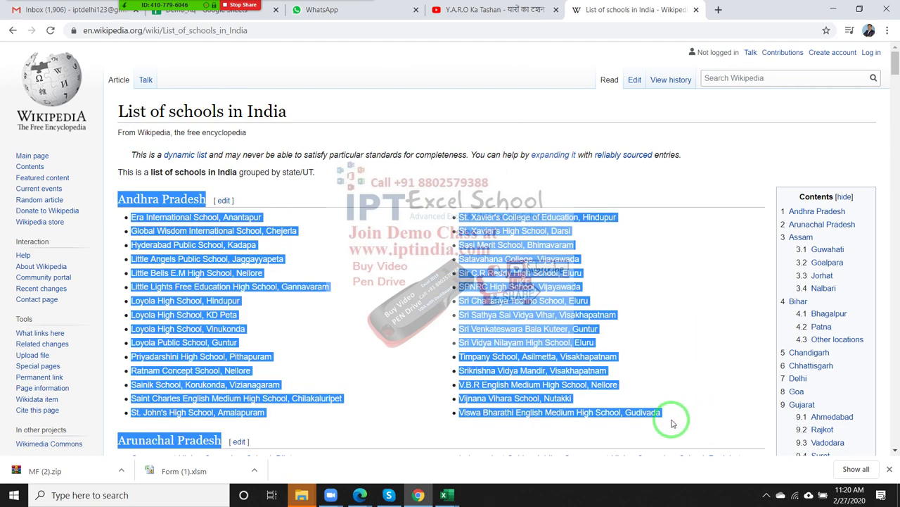
pyautogui.hotkey('alt', 'Tab')
pyautogui.click(41, 182)
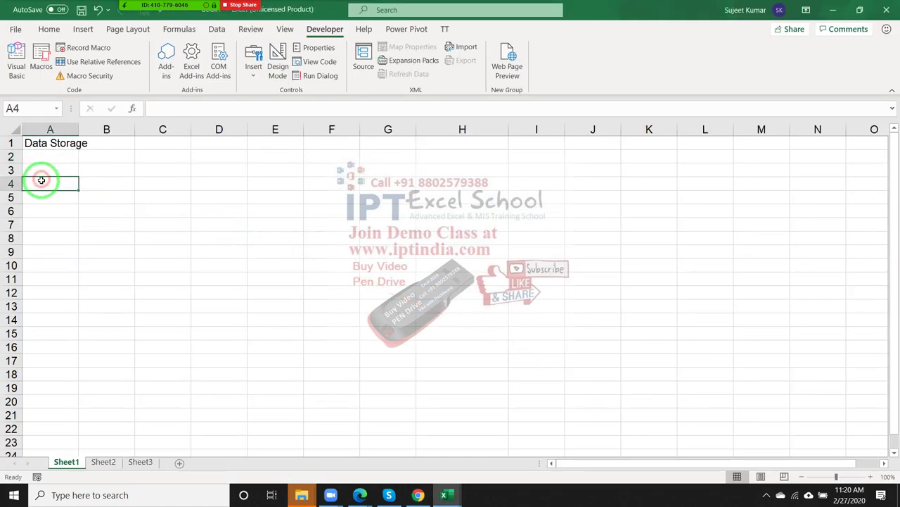
pyautogui.hotkey('ctrl', 'v')
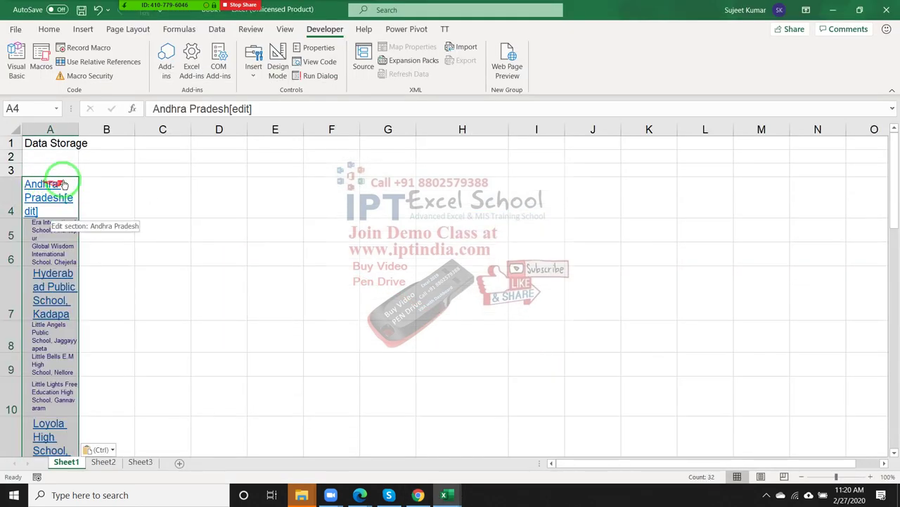
pyautogui.click(48, 29)
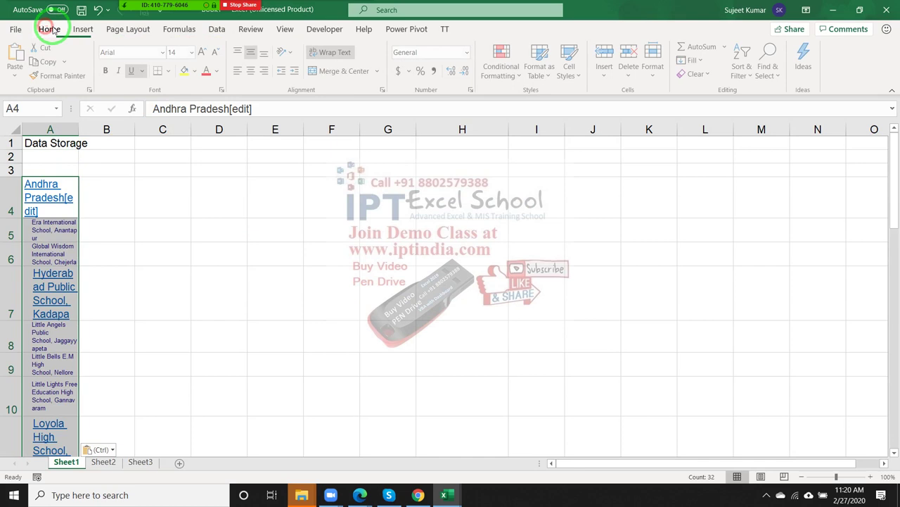
pyautogui.click(324, 56)
pyautogui.click(324, 58)
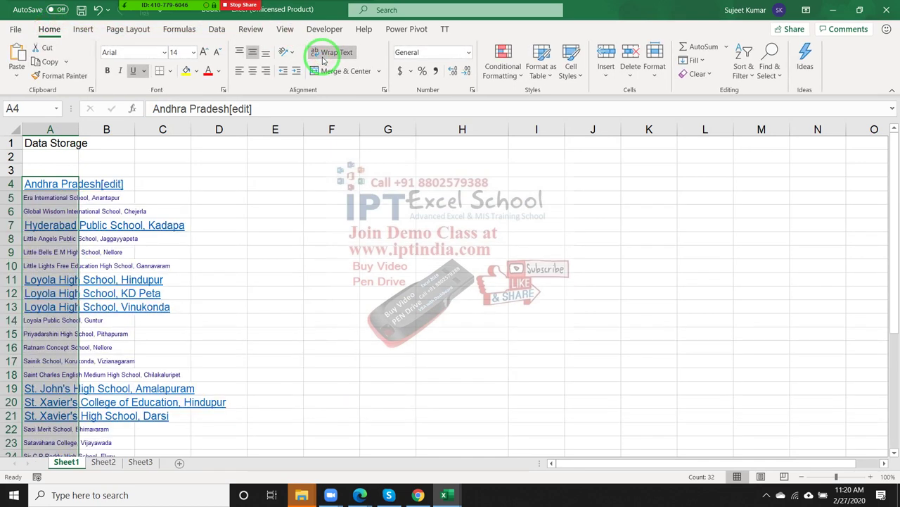
pyautogui.press('Delete')
pyautogui.press('Up')
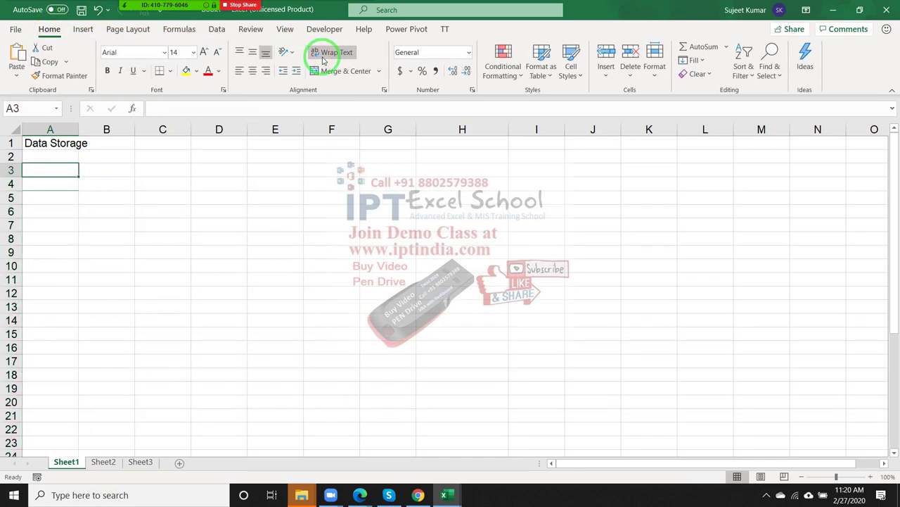
pyautogui.press('Up')
pyautogui.press('Up')
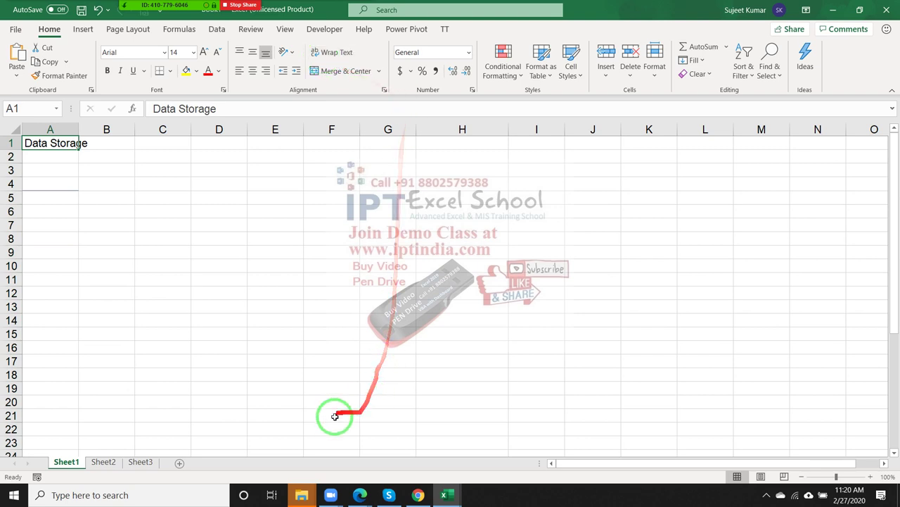
# - On Sheet2, enter the headings Sr, Name, Address and Mobile across row 1
pyautogui.click(111, 461)
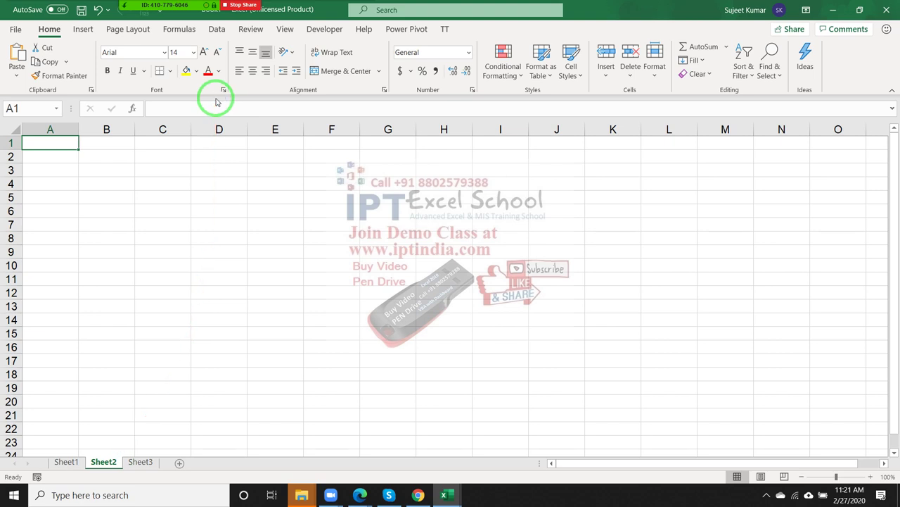
pyautogui.write('A')
pyautogui.press('BackSpace')
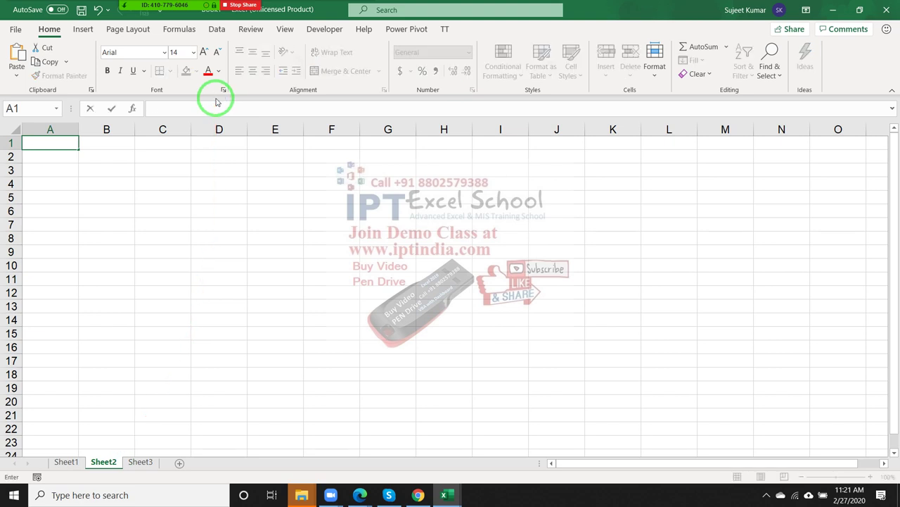
pyautogui.write('Sr')
pyautogui.press('Tab')
pyautogui.write('NAm')
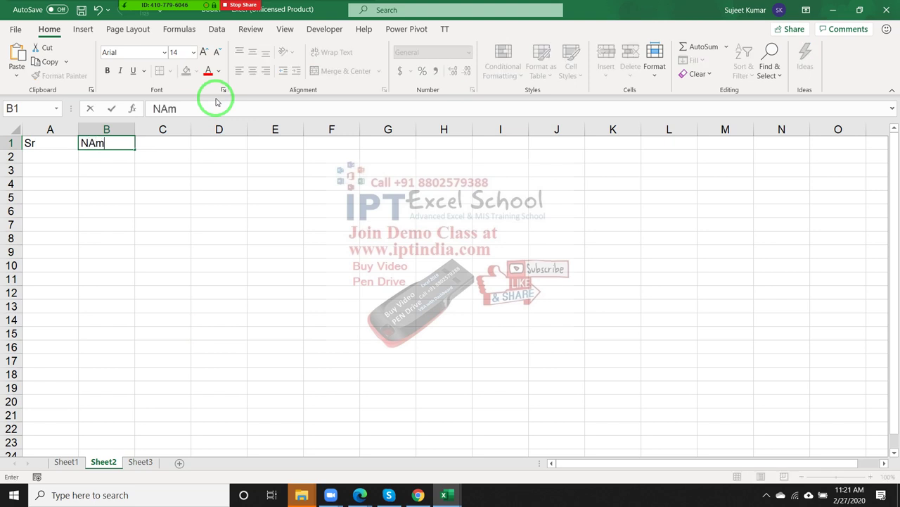
pyautogui.write('e')
pyautogui.press('Tab')
pyautogui.write('Ad')
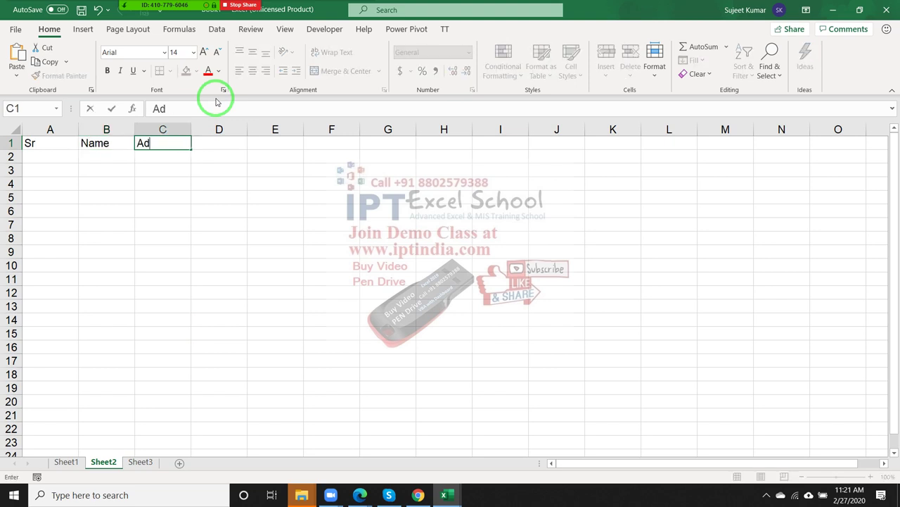
pyautogui.write('dress')
pyautogui.press('Tab')
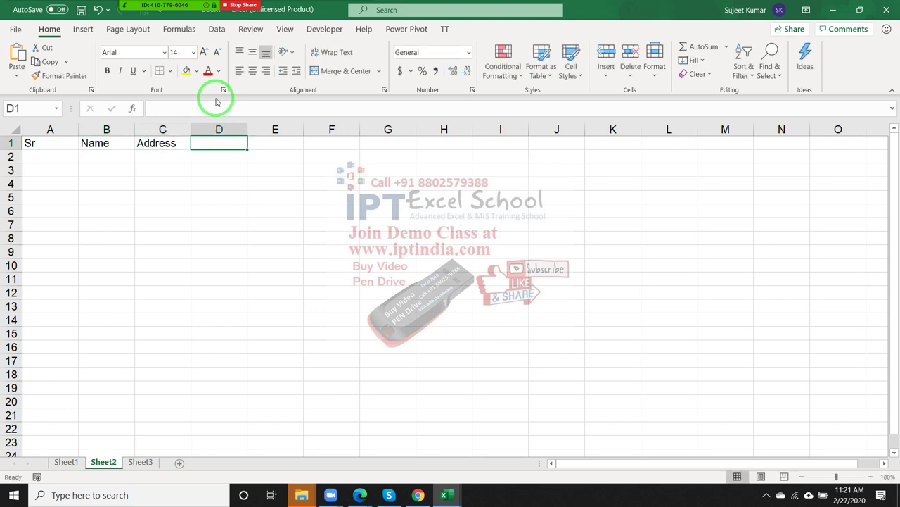
pyautogui.write('Mob')
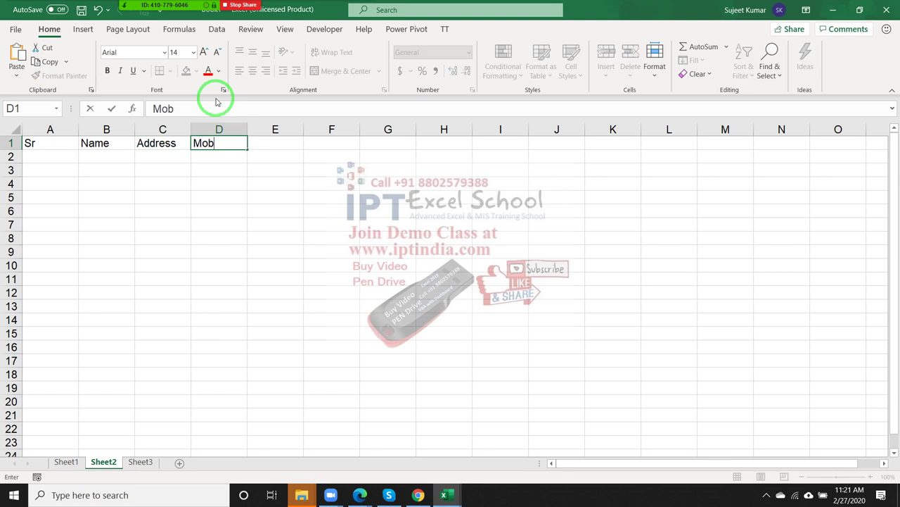
pyautogui.write('ile')
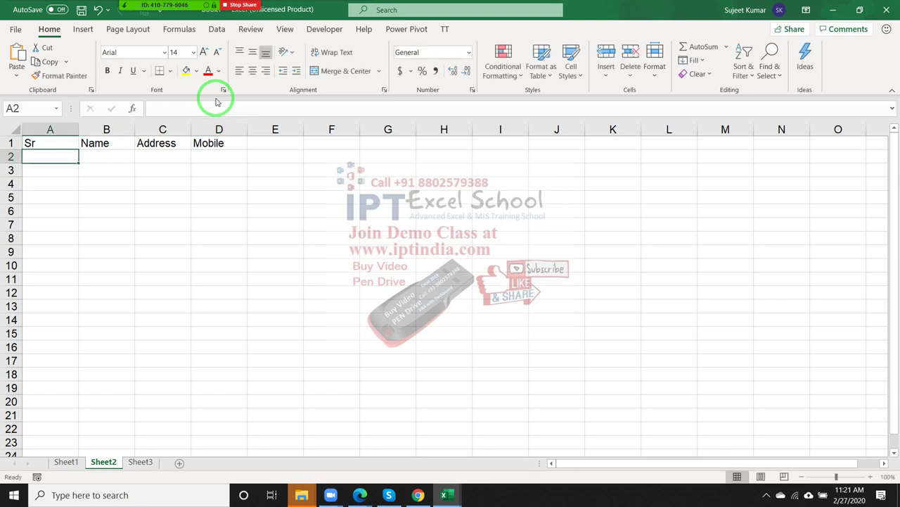
# - Fill row 2 with serial number 1, the person's name, address and mobile number
pyautogui.press('Up')
pyautogui.press('Down')
pyautogui.write('1')
pyautogui.press('Tab')
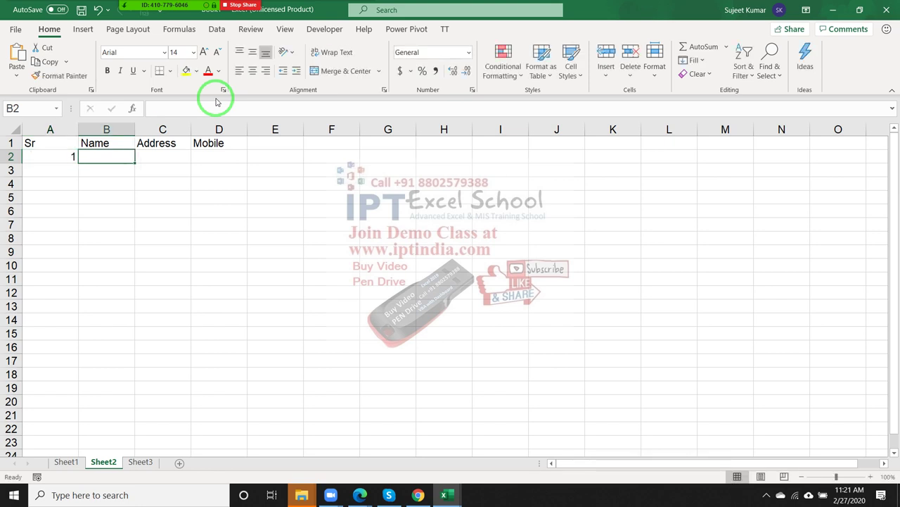
pyautogui.write('Pus')
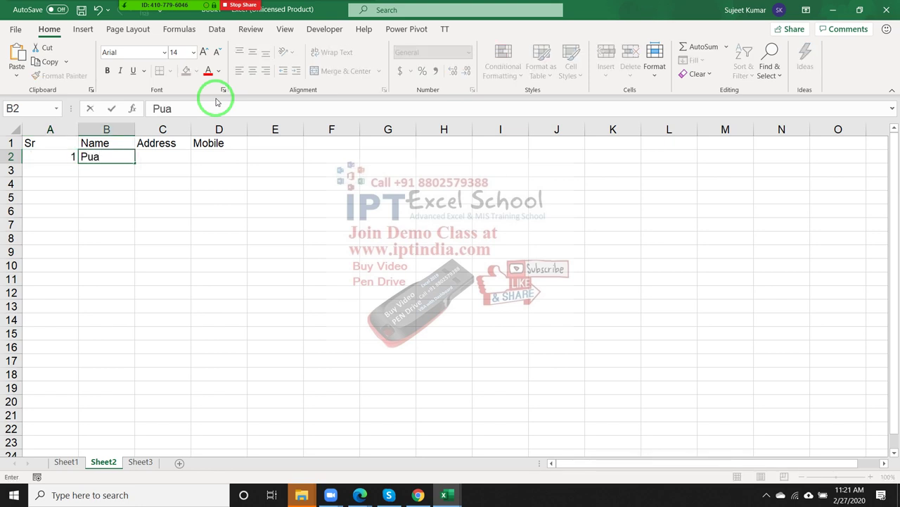
pyautogui.press('BackSpace')
pyautogui.write('ja')
pyautogui.press('Tab')
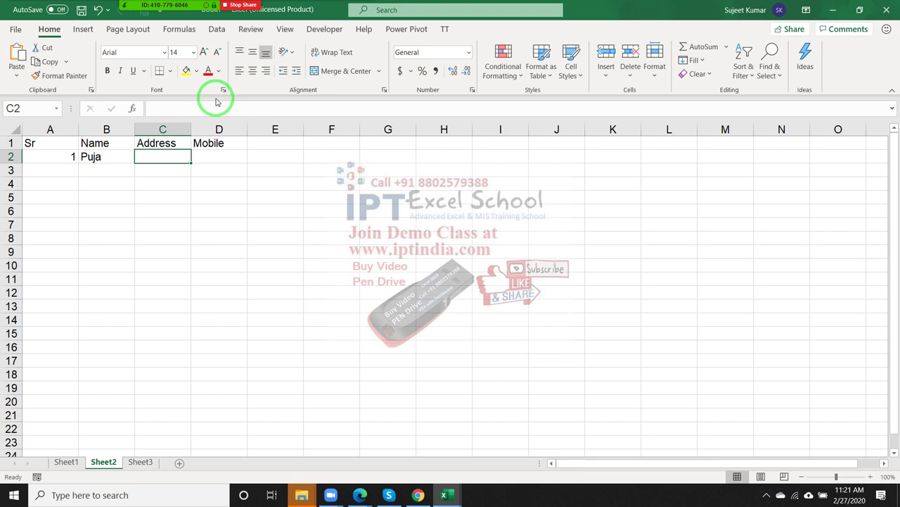
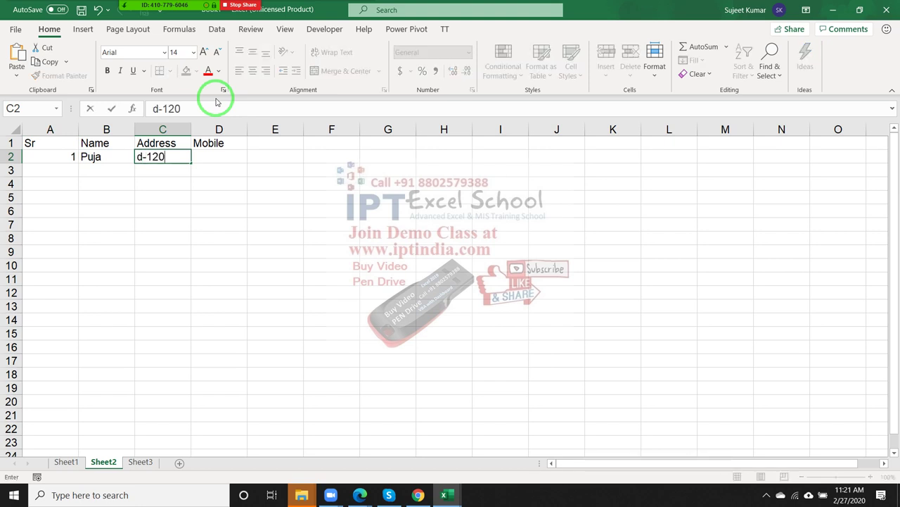
pyautogui.press('Tab')
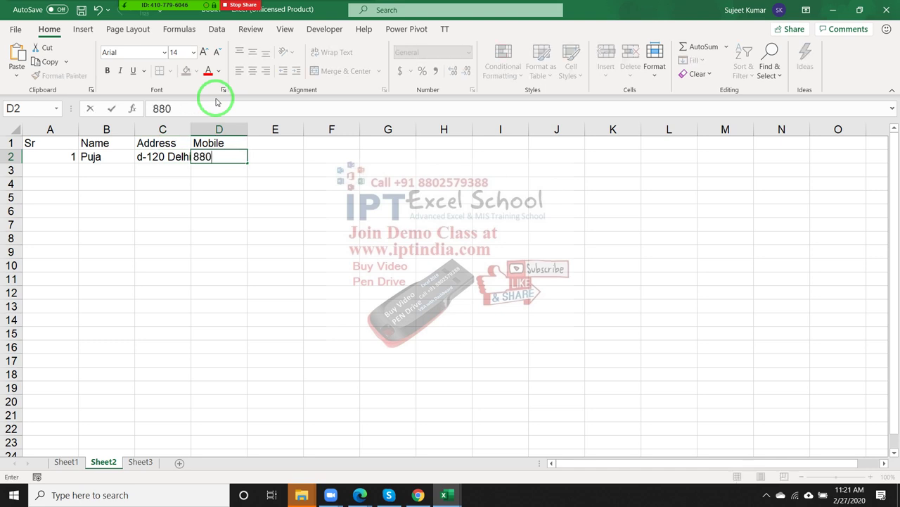
pyautogui.press('Return')
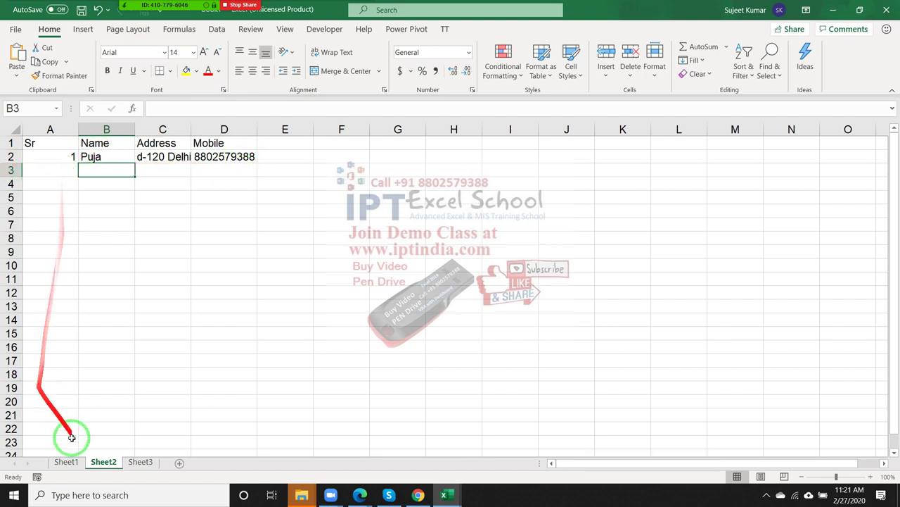
# - On Sheet1, autofit column A to the 'Data Storage' heading and select A3
pyautogui.click(67, 461)
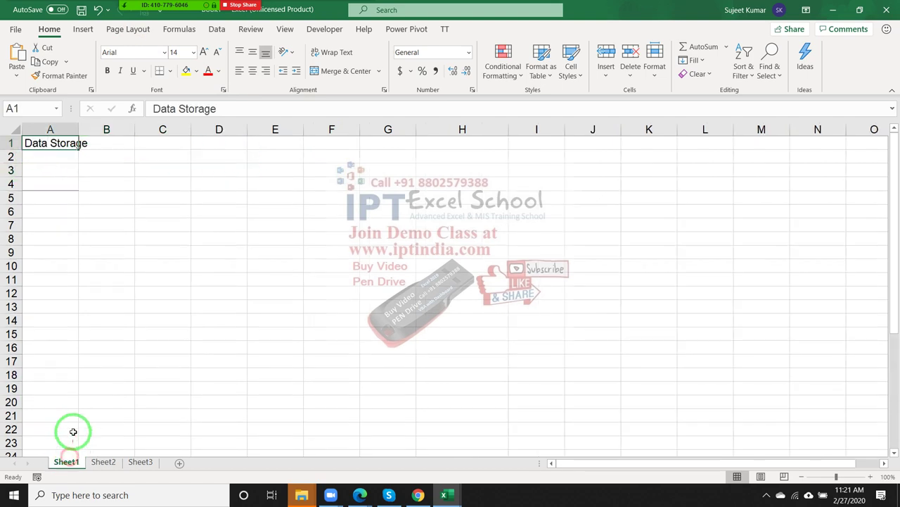
pyautogui.doubleClick(76, 131)
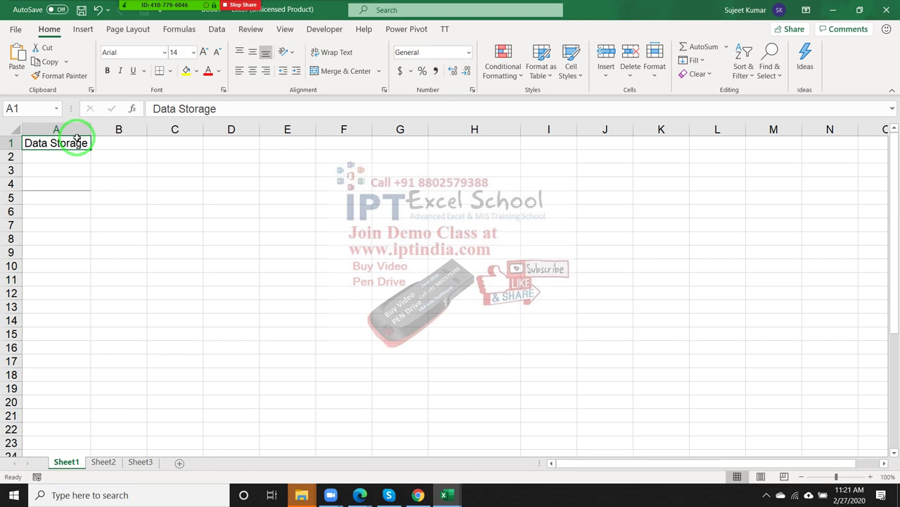
pyautogui.click(66, 173)
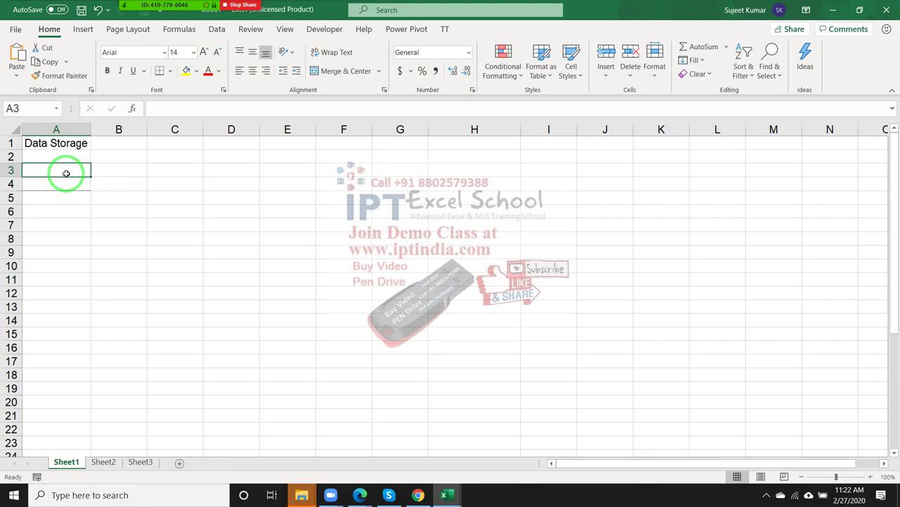
# - Click the top of the Excel window, then a cell in the worksheet
pyautogui.click(159, 15)
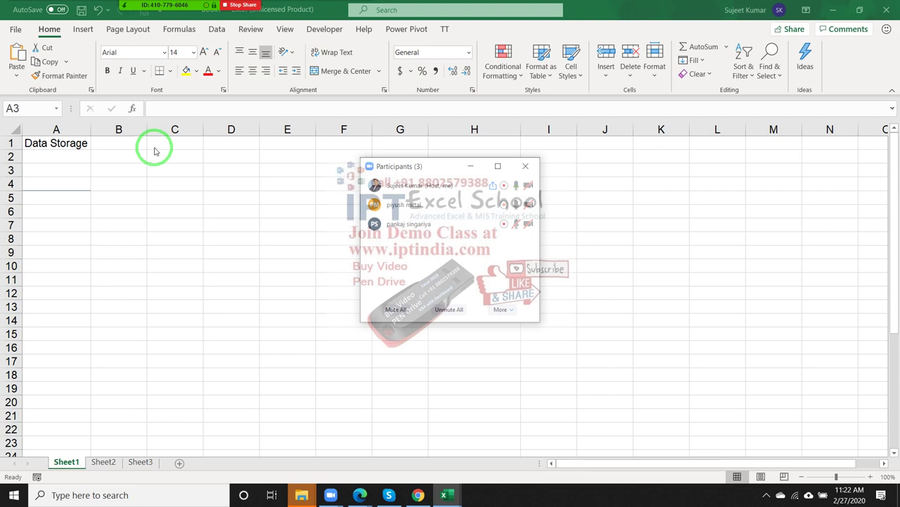
pyautogui.click(538, 165)
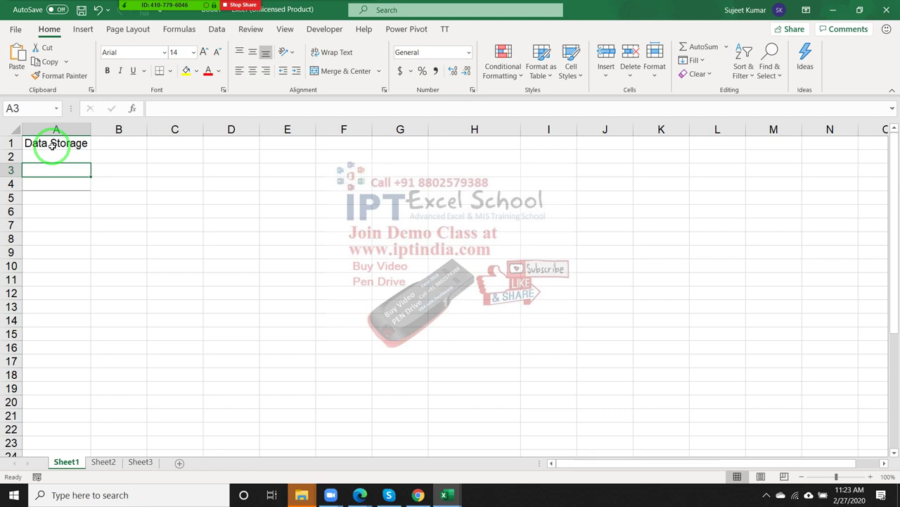
# - Check the empty Sheet3, then select the Sheet2 record table A1:D14
pyautogui.click(141, 462)
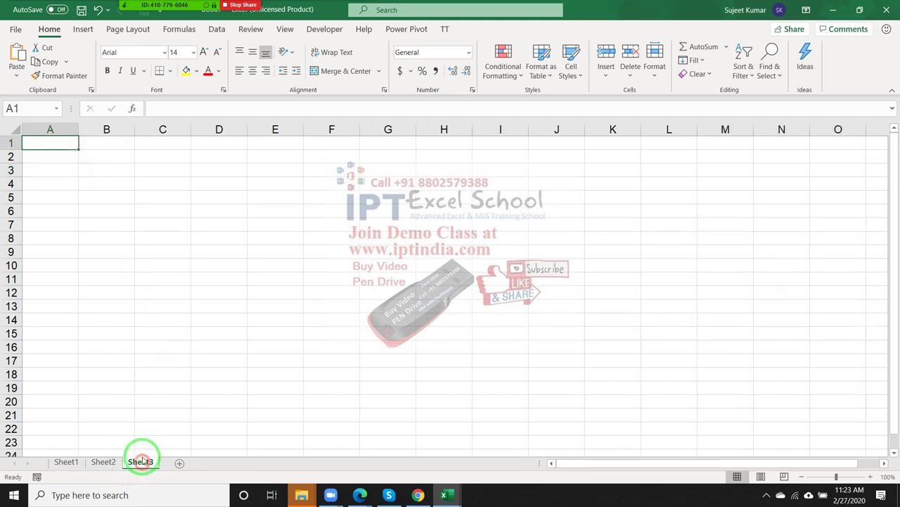
pyautogui.click(102, 462)
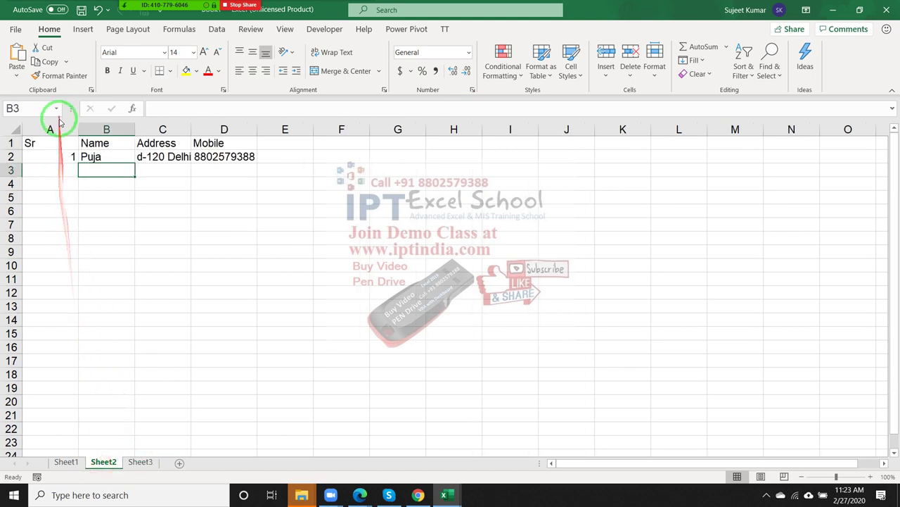
pyautogui.click(74, 144)
pyautogui.moveTo(81, 144); pyautogui.dragTo(238, 326)
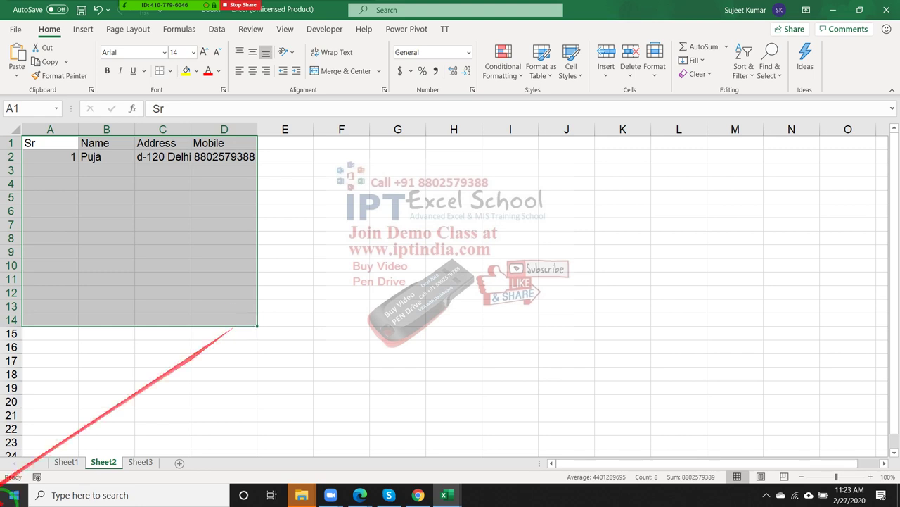
# - Enter 'Calculation' in A2 beneath the Data Storage heading on Sheet1
pyautogui.click(66, 463)
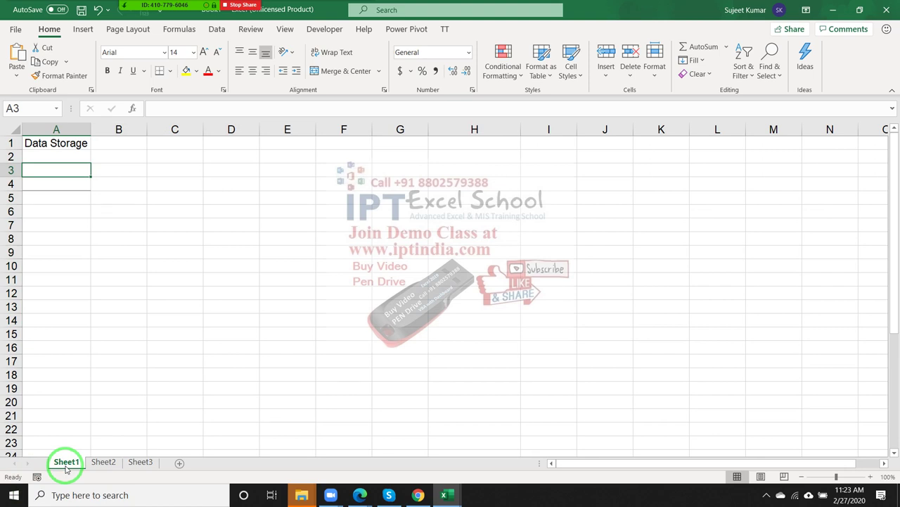
pyautogui.press('Up')
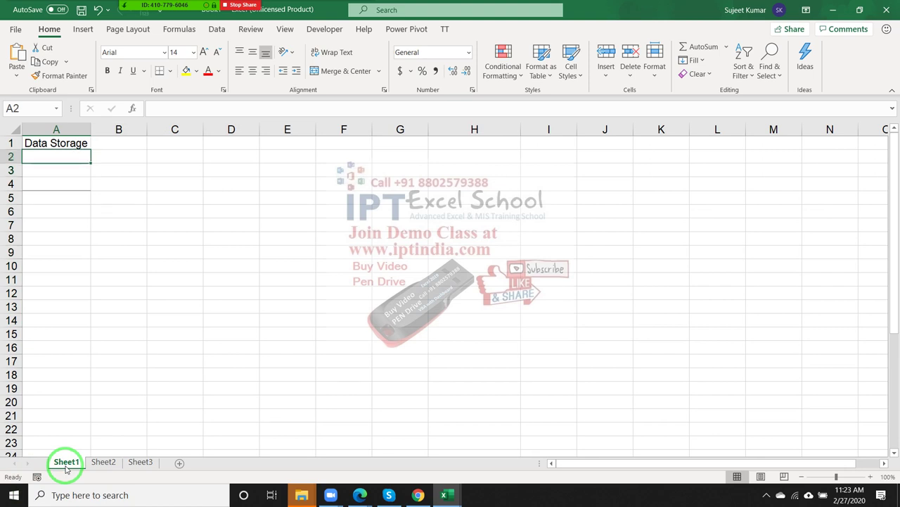
pyautogui.write('Ca')
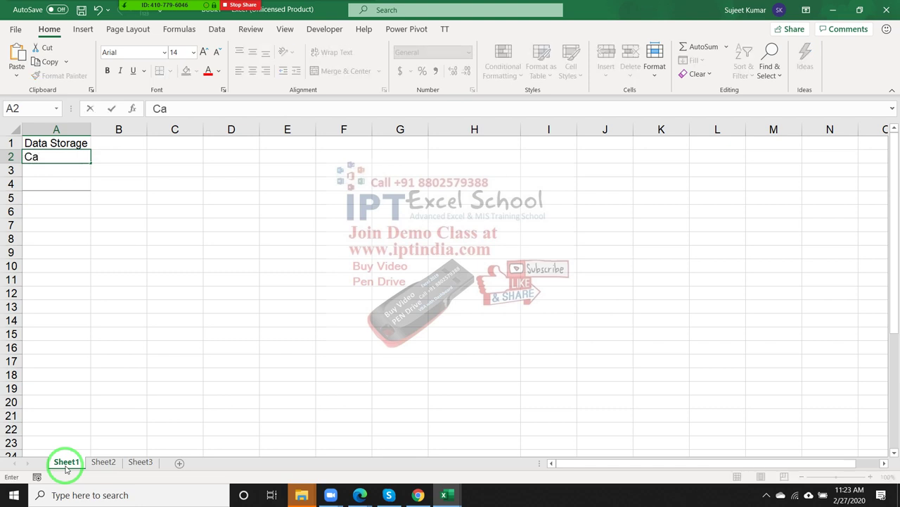
pyautogui.write('l')
pyautogui.write('cula')
pyautogui.write('tio')
pyautogui.write('n')
pyautogui.press('Return')
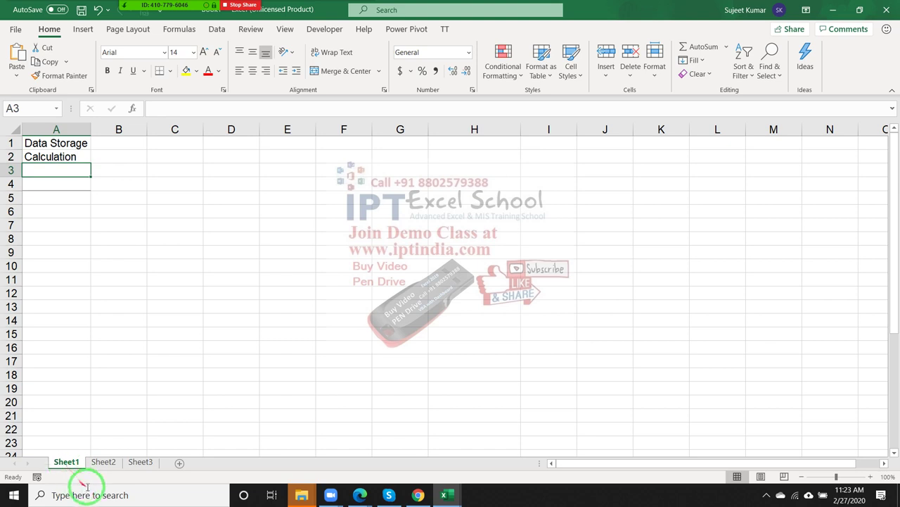
pyautogui.click(106, 463)
# - On Sheet3, enter headers E.Code, Name, Department, Basic, HRA, Conv and Other in A1:G1
pyautogui.click(142, 463)
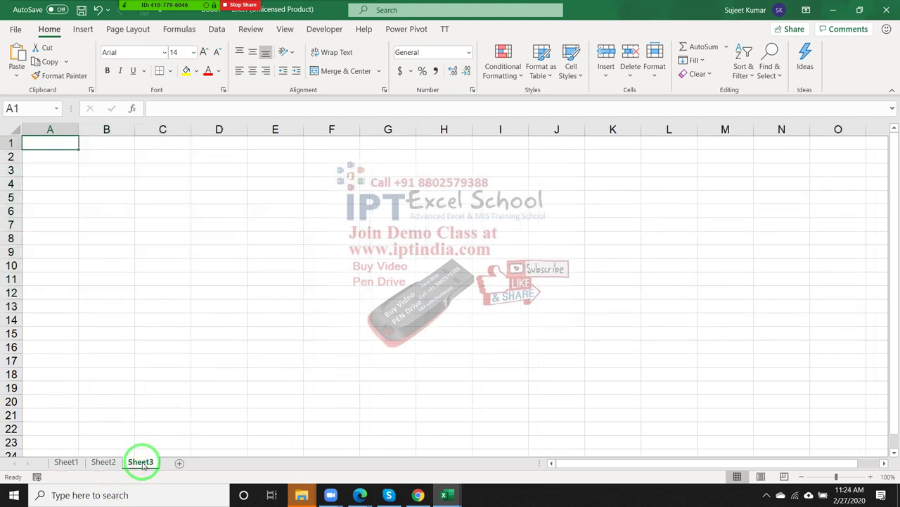
pyautogui.write('E.')
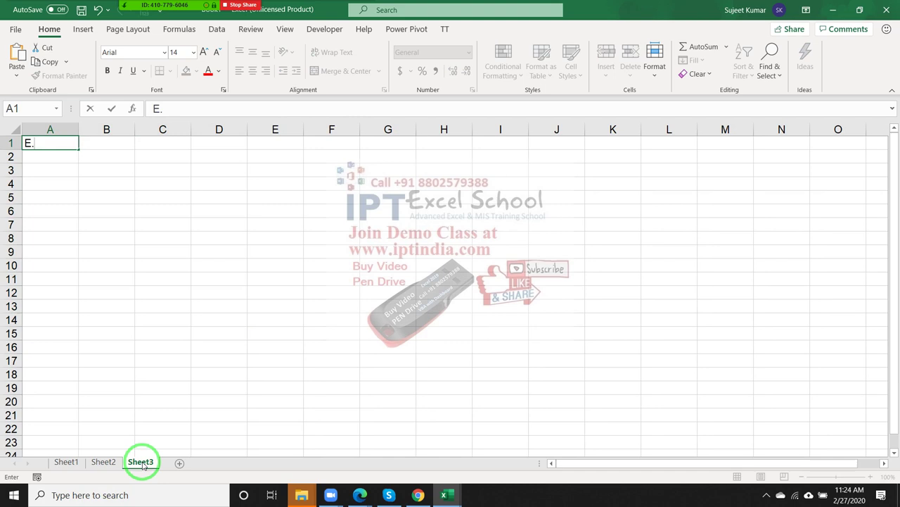
pyautogui.write('Code')
pyautogui.press('Tab')
pyautogui.write('Na')
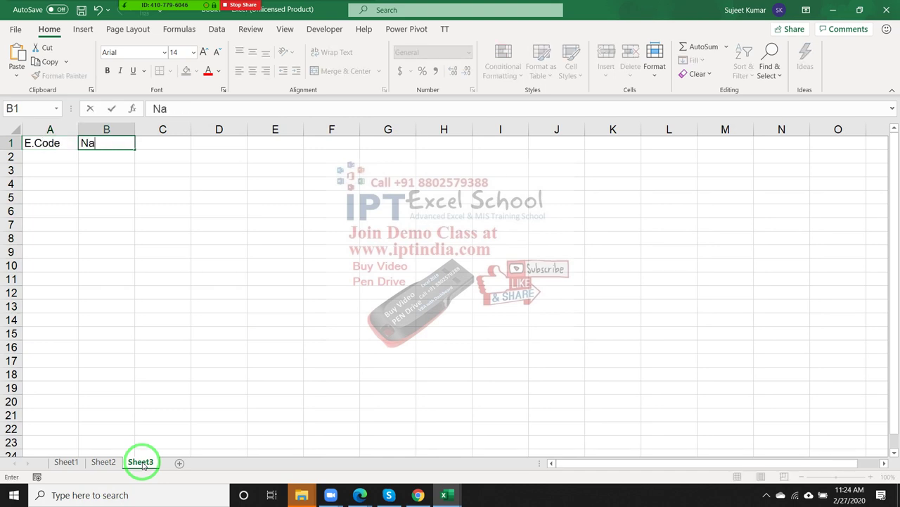
pyautogui.write('me')
pyautogui.press('Tab')
pyautogui.write('De')
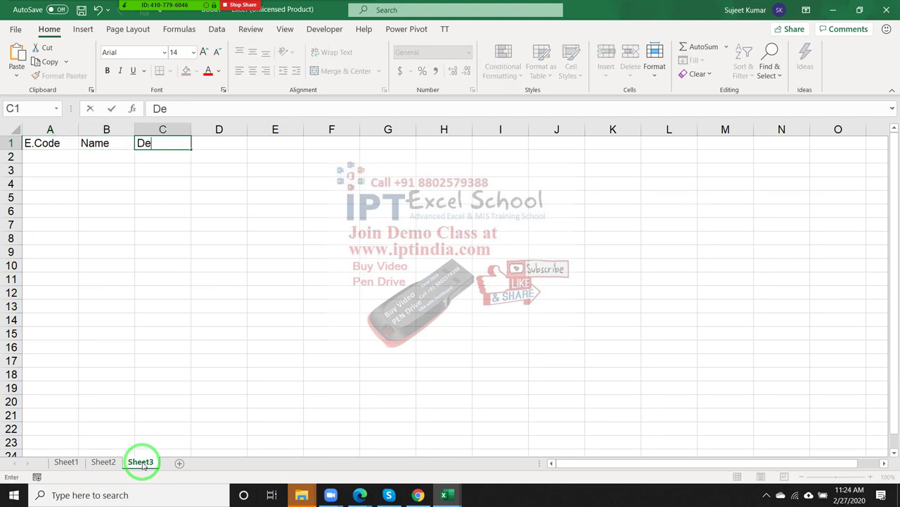
pyautogui.write('partmen')
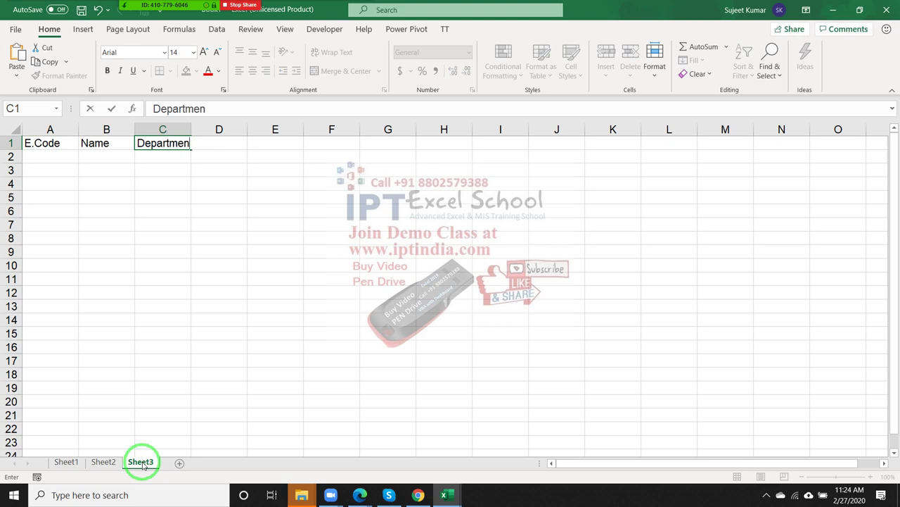
pyautogui.write('t')
pyautogui.press('Tab')
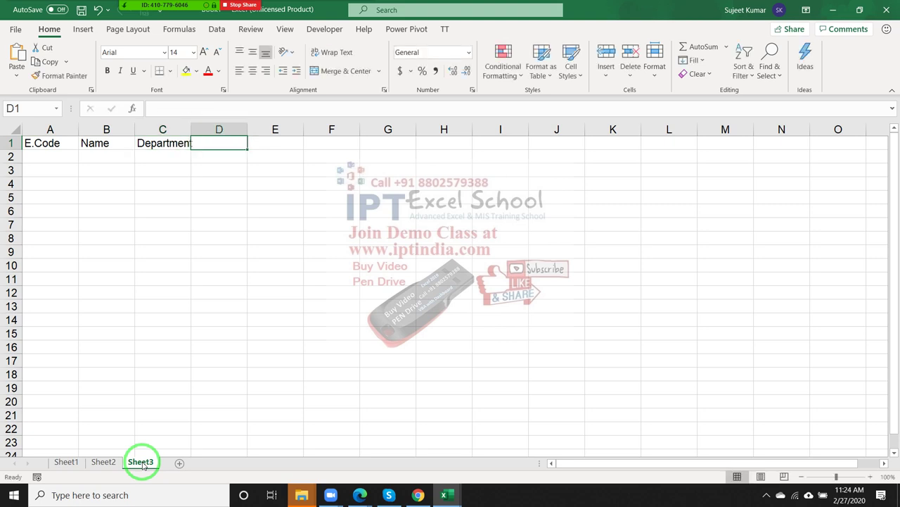
pyautogui.write('Basic')
pyautogui.press('Tab')
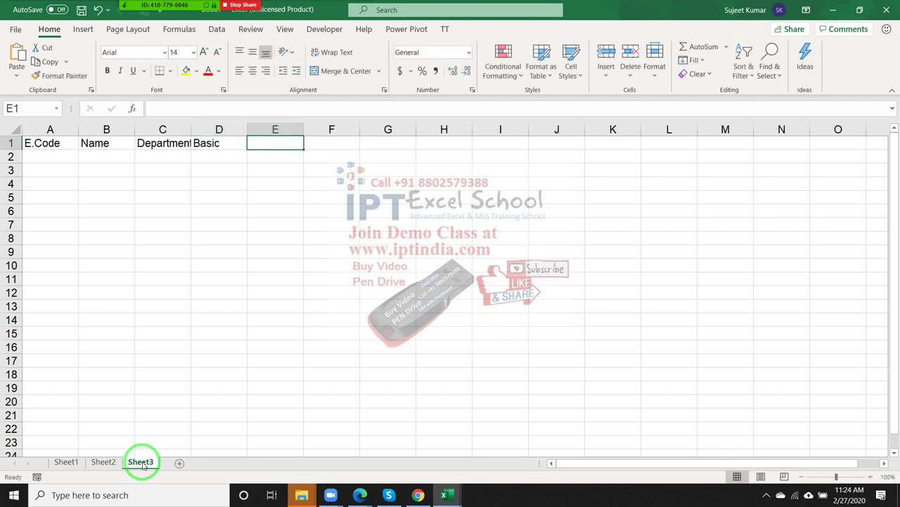
pyautogui.write('HRA')
pyautogui.press('Tab')
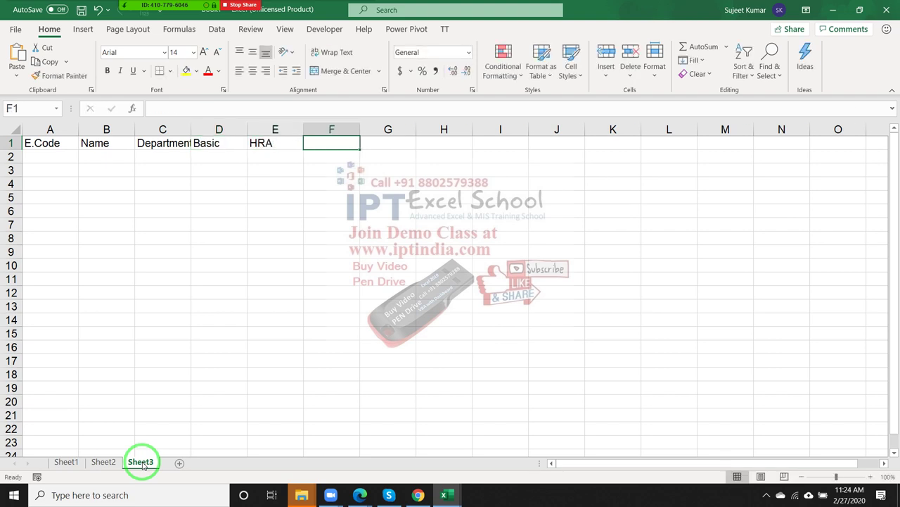
pyautogui.write('Co')
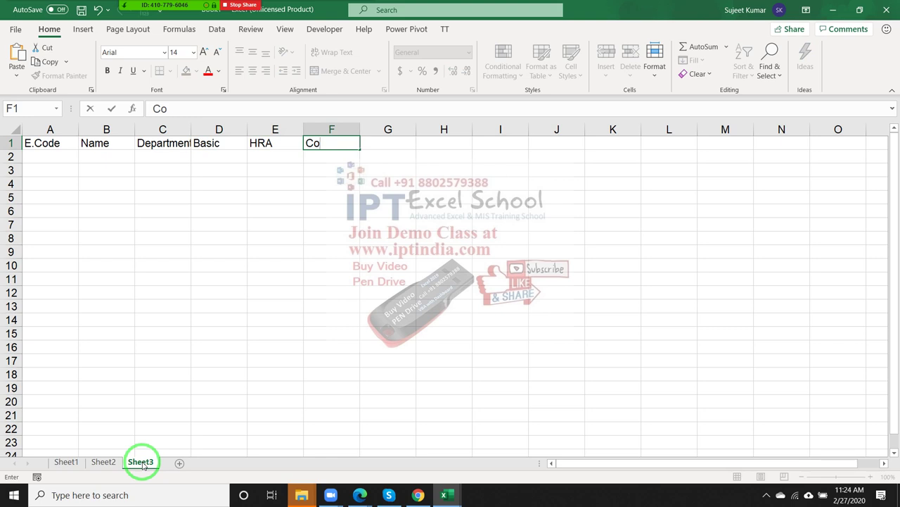
pyautogui.write('nv')
pyautogui.press('Tab')
pyautogui.write('Oth')
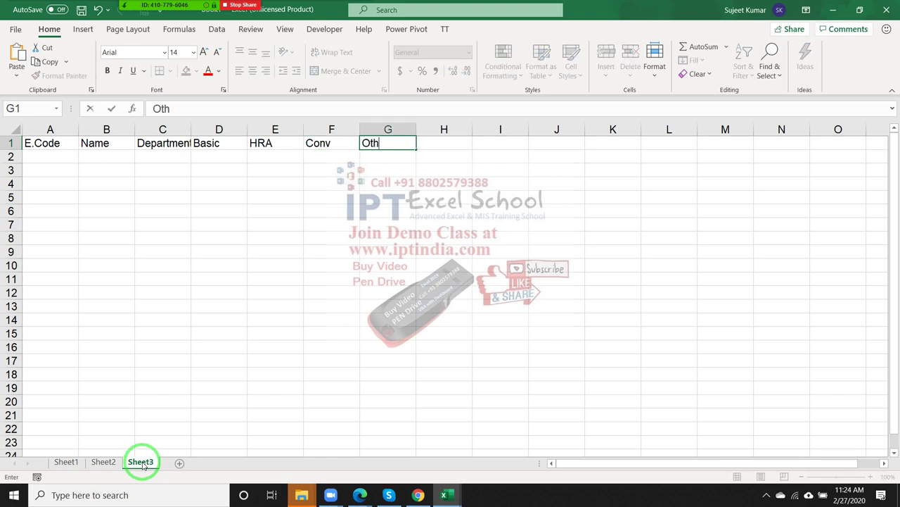
pyautogui.write('er')
pyautogui.press('Tab')
# - Continue the header row with Gross, ESI, PF, Admin, Other and Total in H1:M1
pyautogui.write('G')
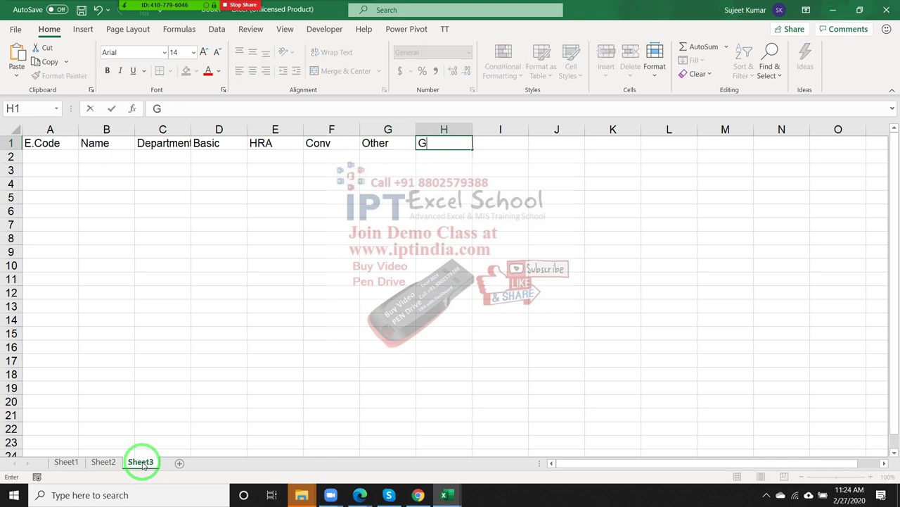
pyautogui.write('ross')
pyautogui.press('Tab')
pyautogui.write('ESI')
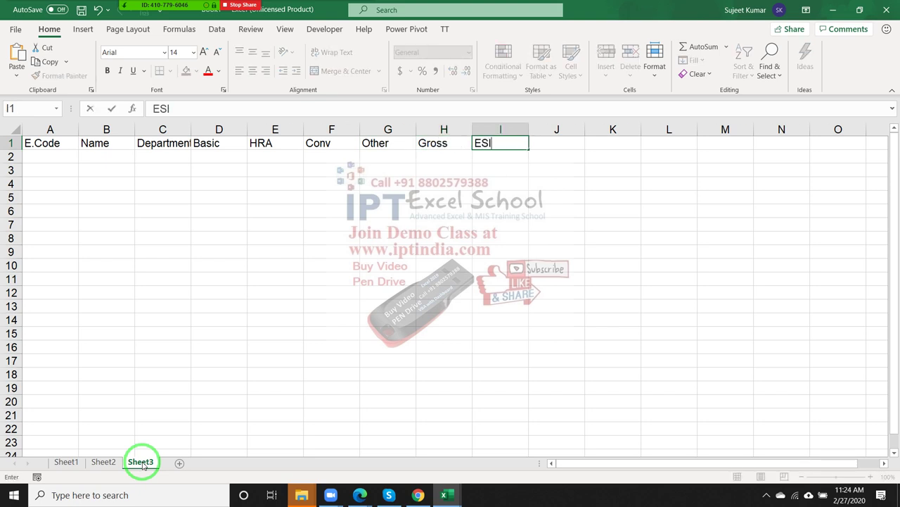
pyautogui.press('Tab')
pyautogui.write('PF')
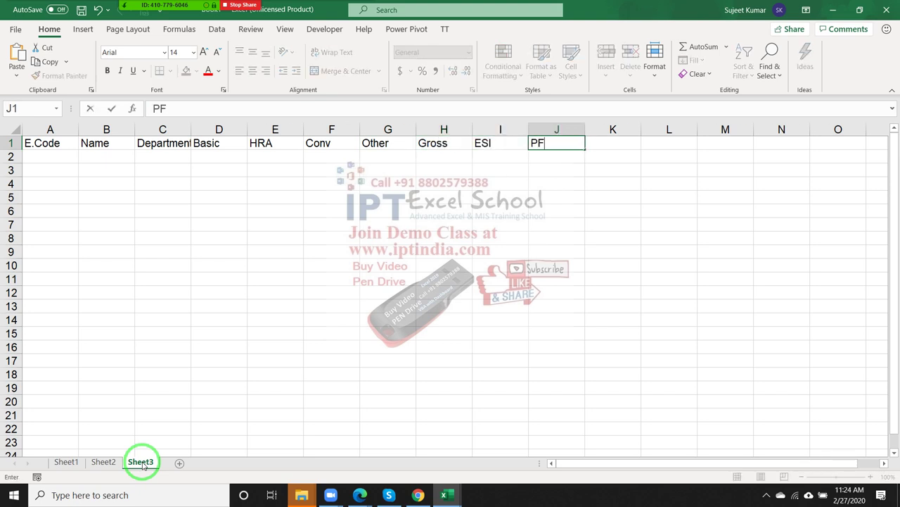
pyautogui.press('Tab')
pyautogui.write('A')
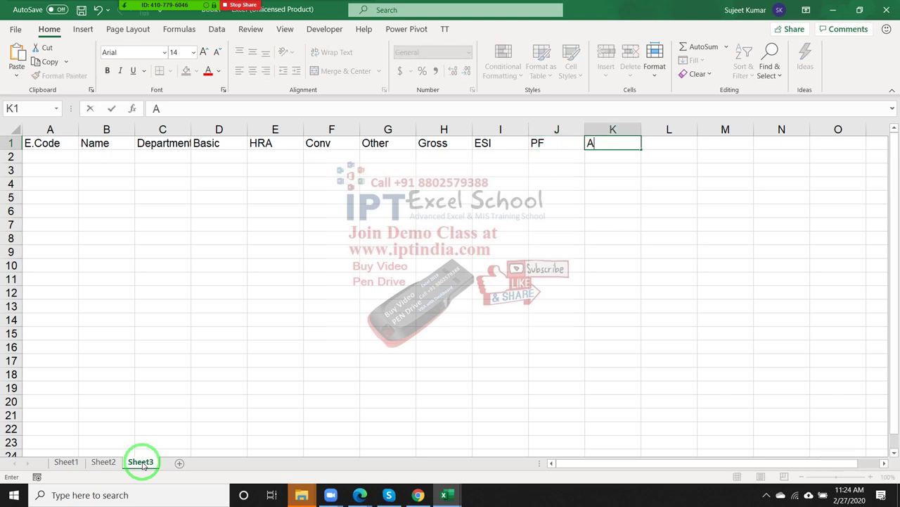
pyautogui.write('dmin')
pyautogui.press('Tab')
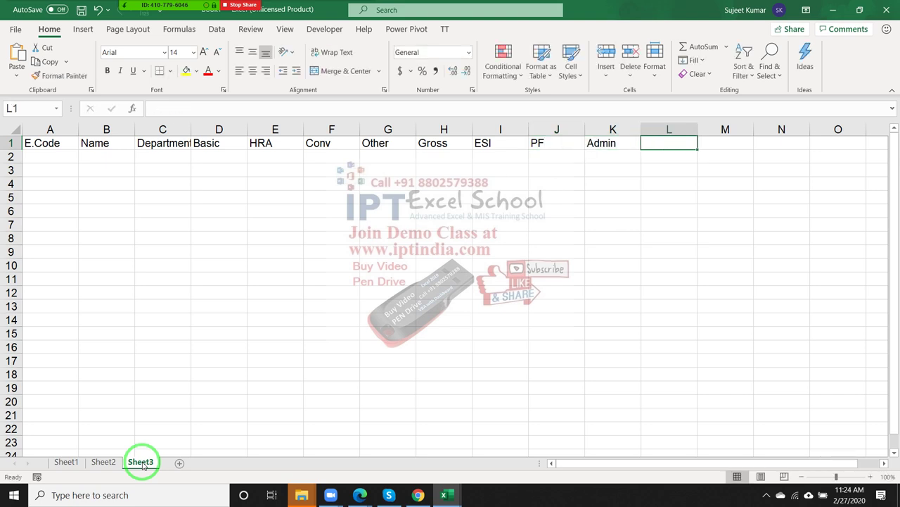
pyautogui.write('A')
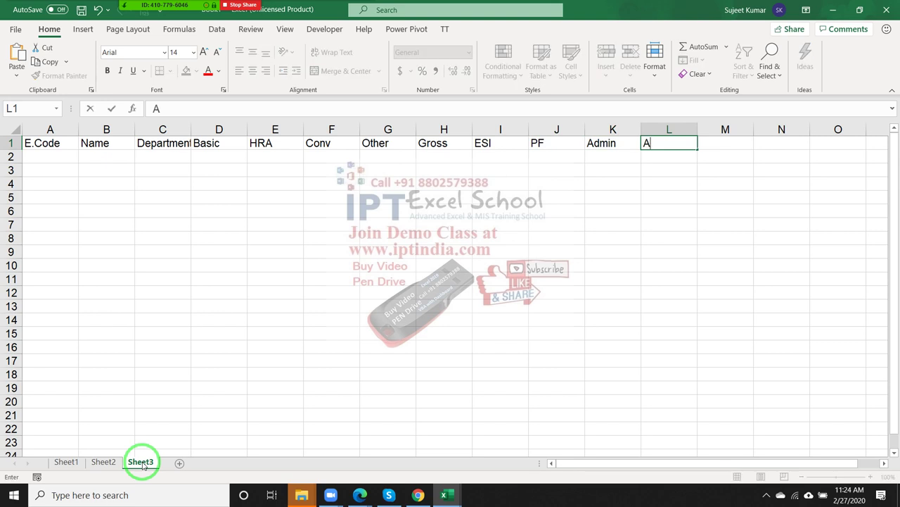
pyautogui.press('BackSpace')
pyautogui.write('Other')
pyautogui.press('Tab')
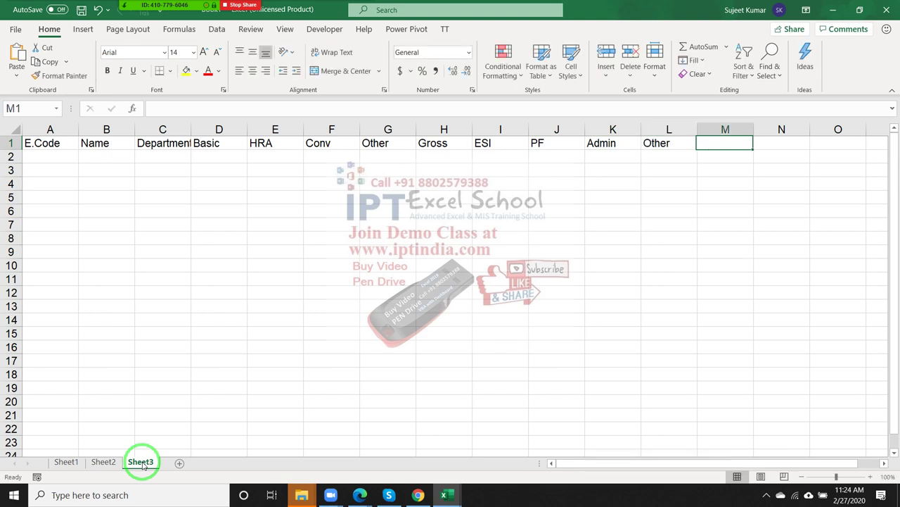
pyautogui.write('To')
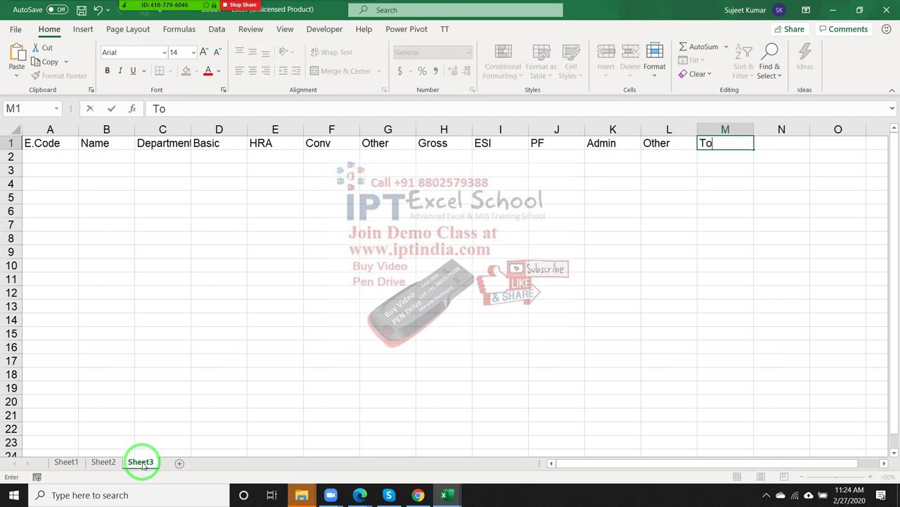
pyautogui.write('tal')
pyautogui.press('Return')
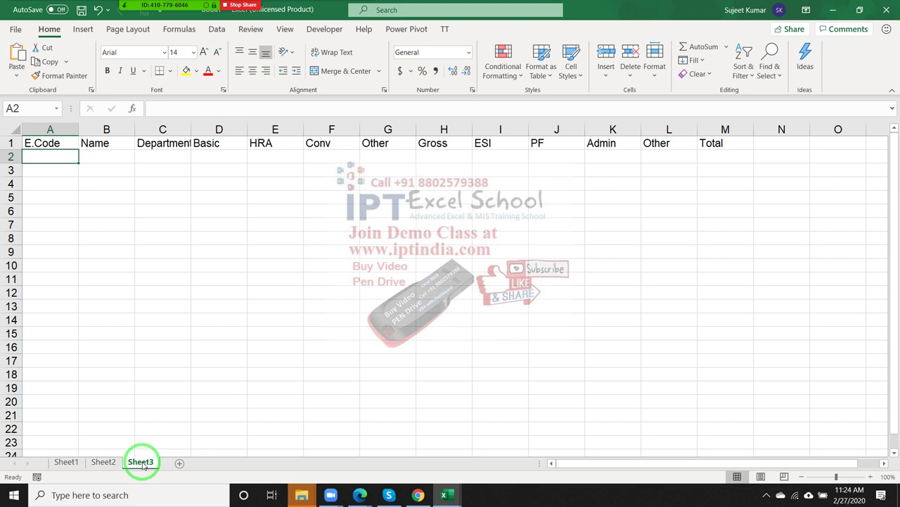
# - Fill row 2 with employee code 1, the employee's name, HR and Basic 8500
pyautogui.write('1')
pyautogui.press('Tab')
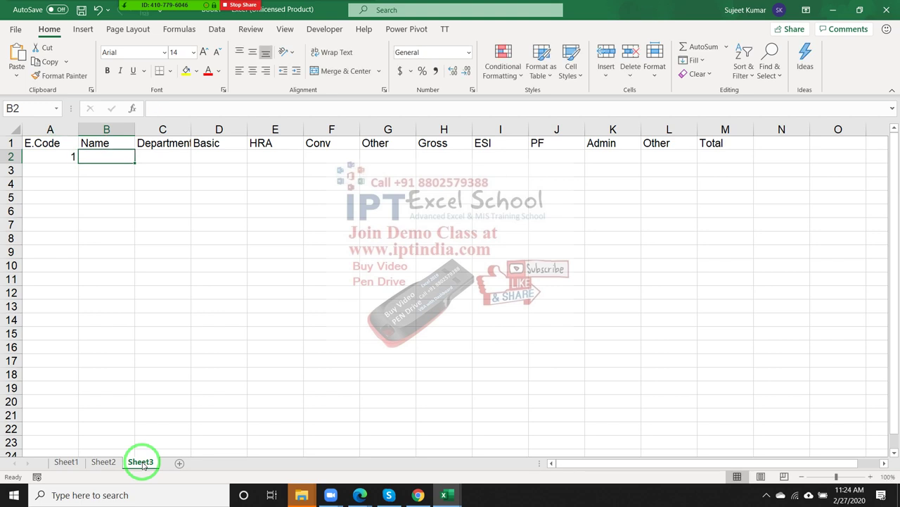
pyautogui.write('Puja')
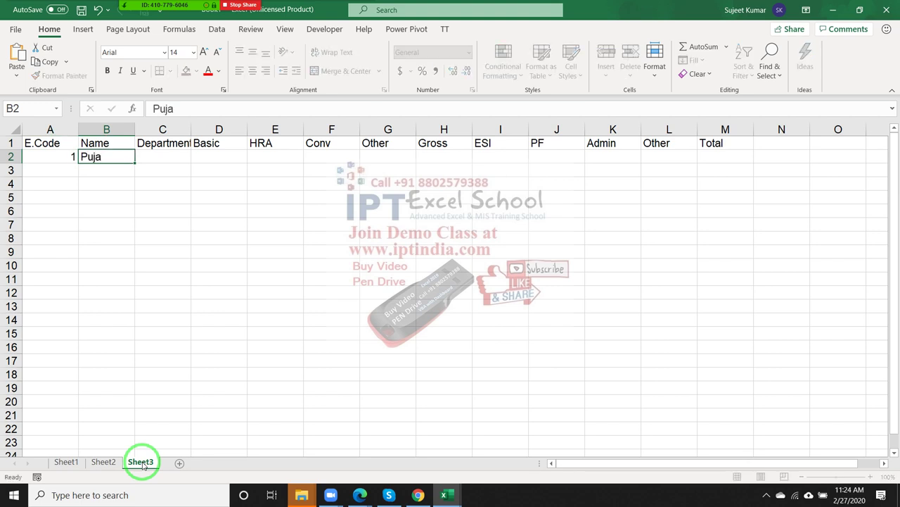
pyautogui.press('Tab')
pyautogui.write('HR')
pyautogui.press('Tab')
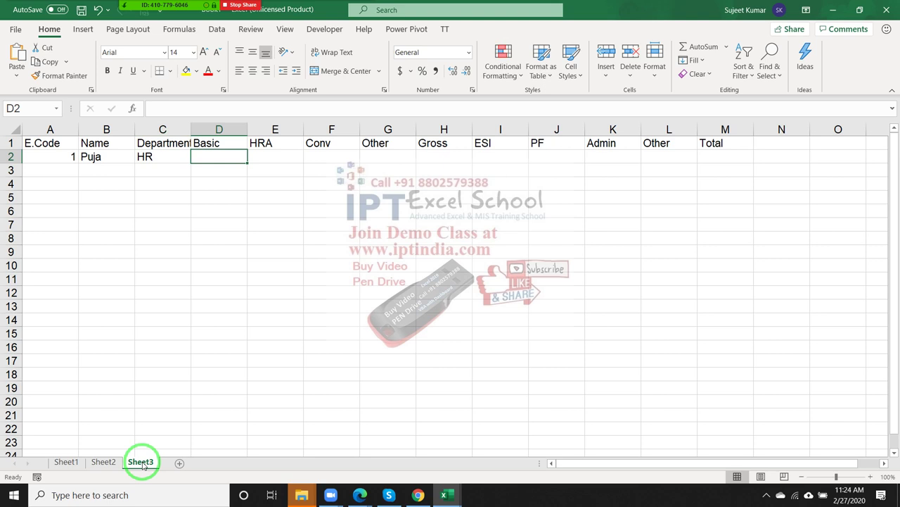
pyautogui.write('85')
pyautogui.press('Tab')
pyautogui.press('Tab')
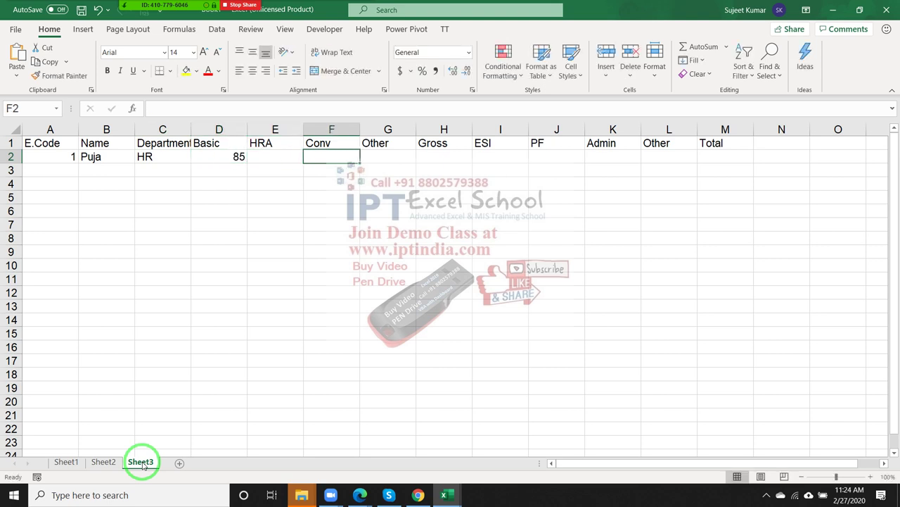
pyautogui.hotkey('shift', 'Tab')
pyautogui.hotkey('shift', 'Tab')
pyautogui.write('8')
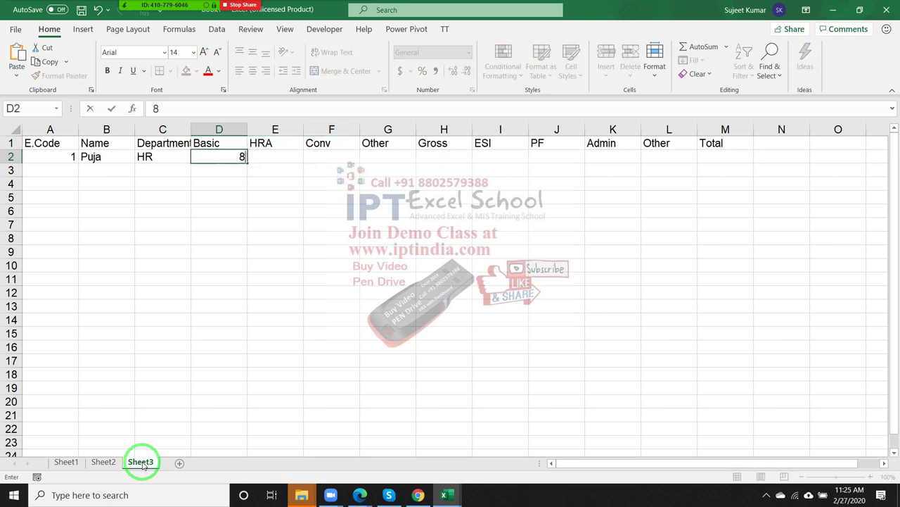
pyautogui.write('500')
pyautogui.press('Return')
# - Set HRA in E2 to =D2/2 (4250) and Conv in F2 to =E2/2 (2125)
pyautogui.press('Up')
pyautogui.press('Right')
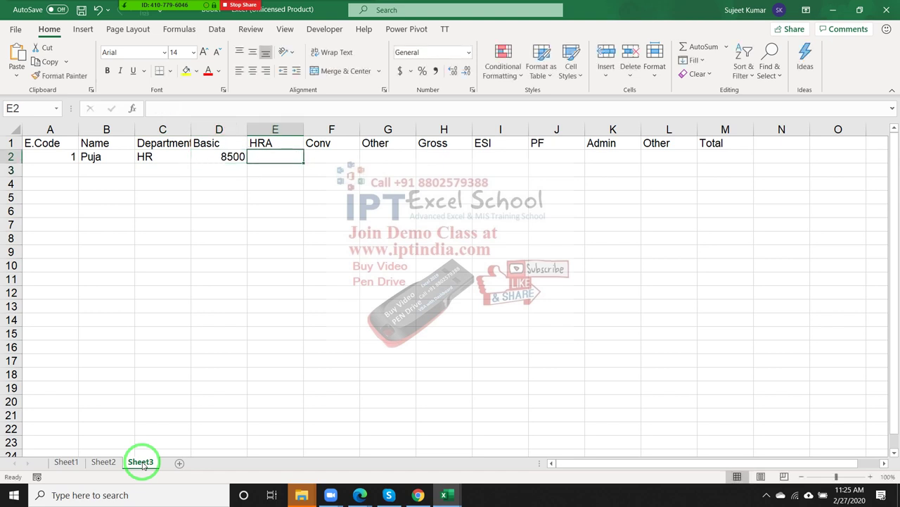
pyautogui.write('=')
pyautogui.press('Left')
pyautogui.write('/')
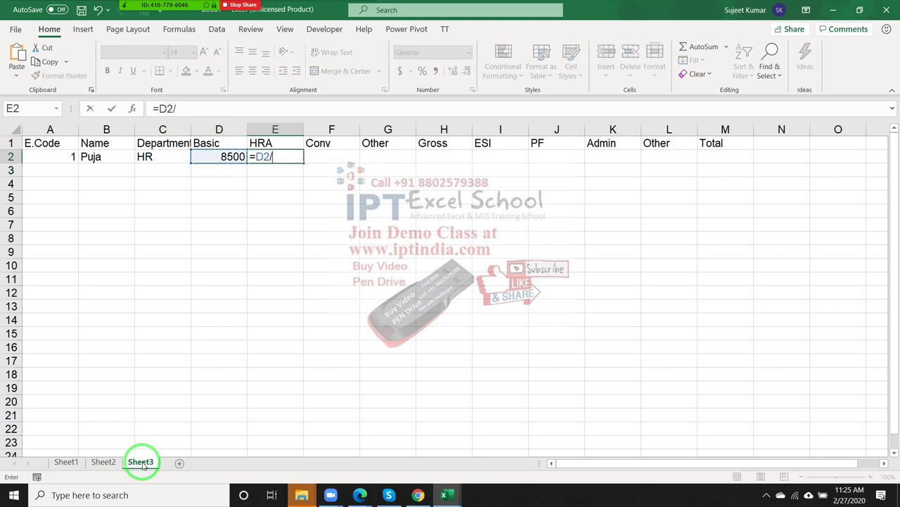
pyautogui.write('2')
pyautogui.press('Return')
pyautogui.press('Up')
pyautogui.press('Right')
pyautogui.write('=')
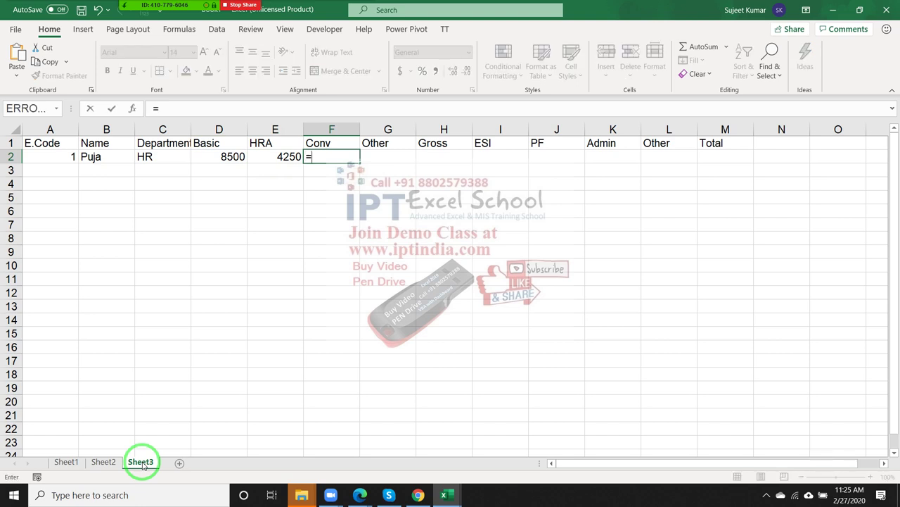
pyautogui.press('Left')
pyautogui.write('/2')
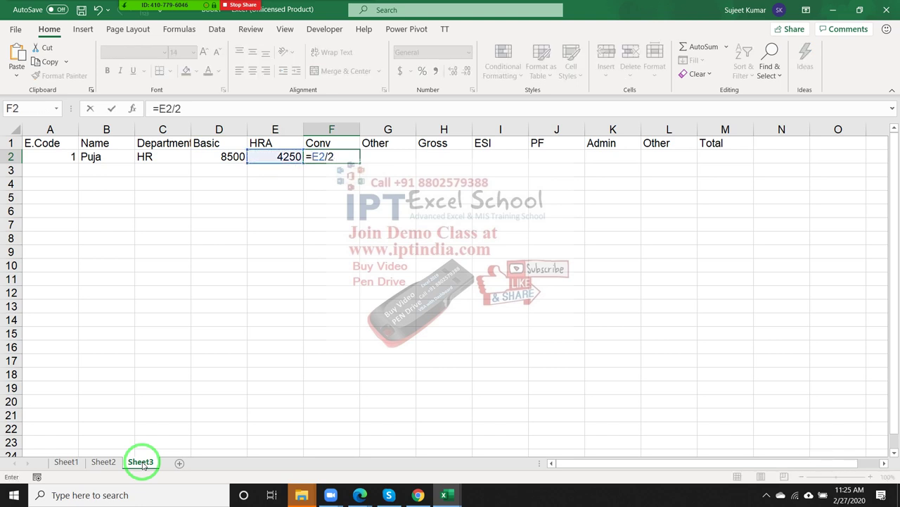
pyautogui.press('Return')
pyautogui.press('Up')
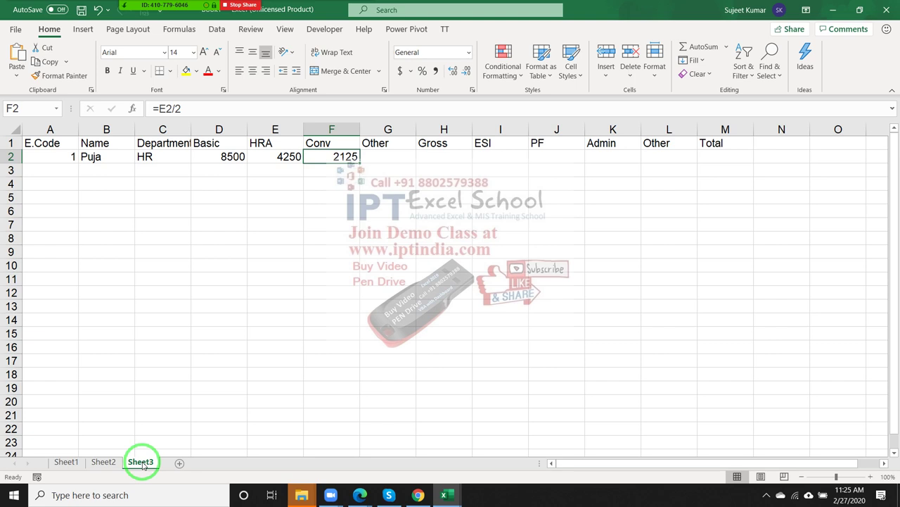
pyautogui.press('Right')
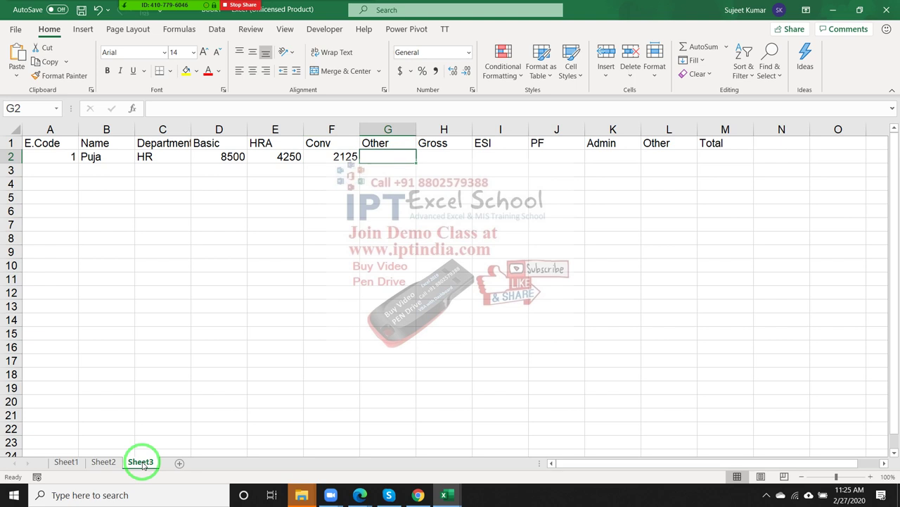
# - Enter Other 4500 in G2 and make Gross in H2 =SUM(D2:G2)
pyautogui.write('4500')
pyautogui.press('Right')
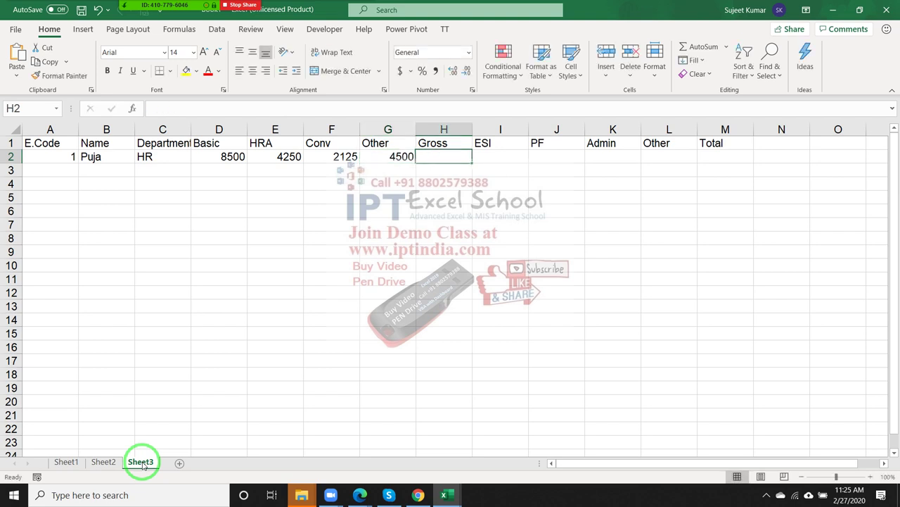
pyautogui.write('=')
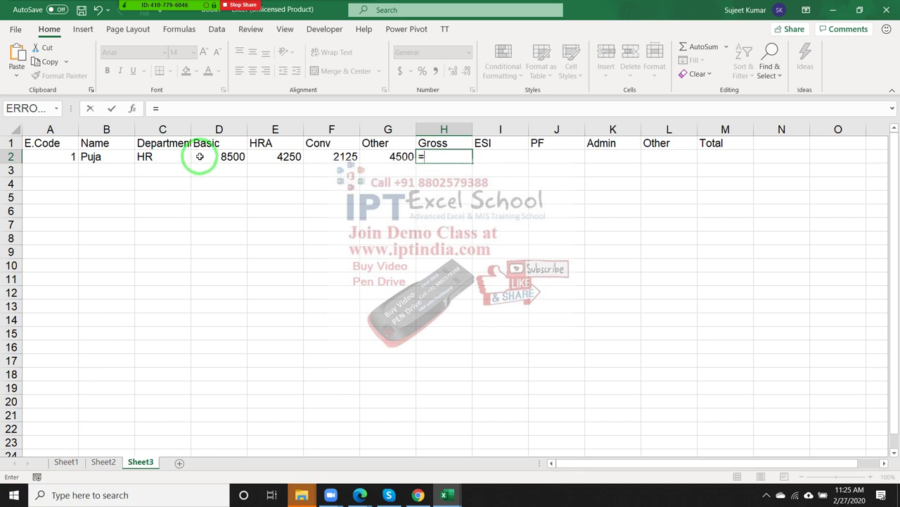
pyautogui.write('sum(')
pyautogui.press('Left')
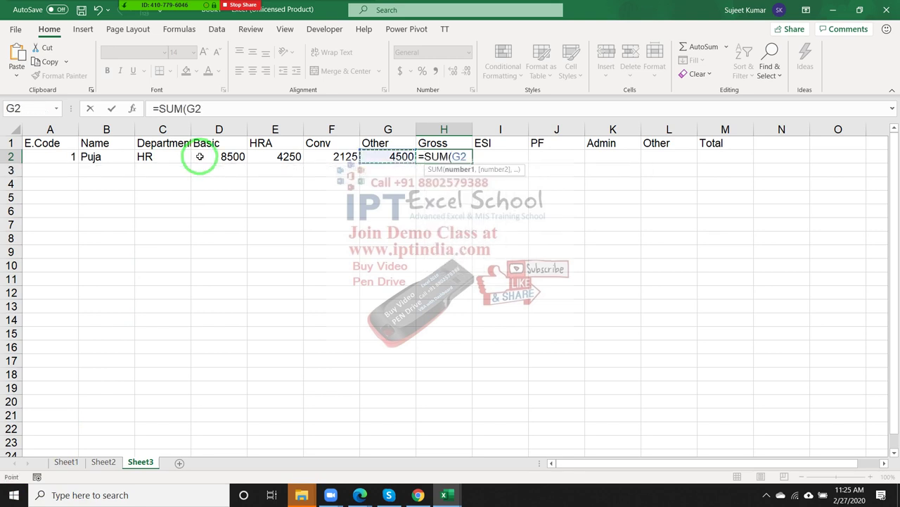
pyautogui.hotkey('shift', 'Left')
pyautogui.hotkey('shift', 'Left')
pyautogui.moveTo(199, 156); pyautogui.dragTo(200, 156)
pyautogui.hotkey('ctrl', 'Return')
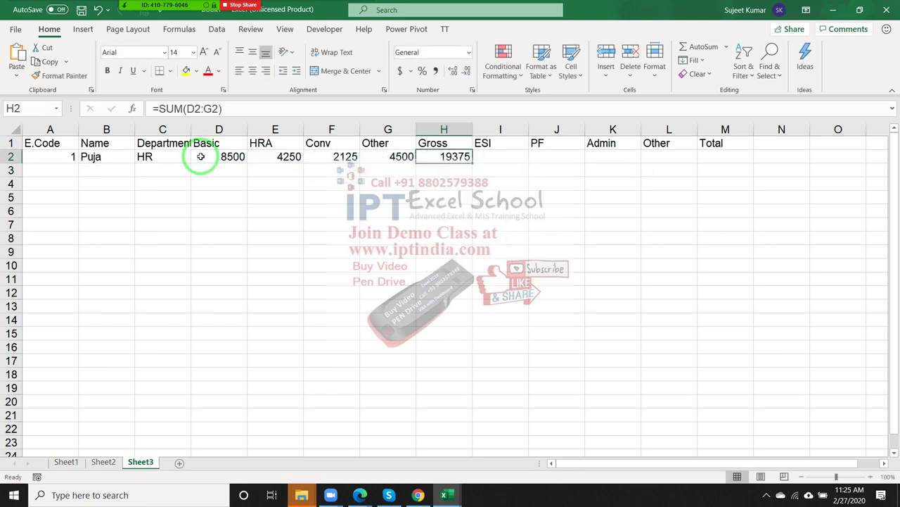
# - Set ESI in I2 to =H2*1.75% of Gross
pyautogui.press('Right')
pyautogui.write('=')
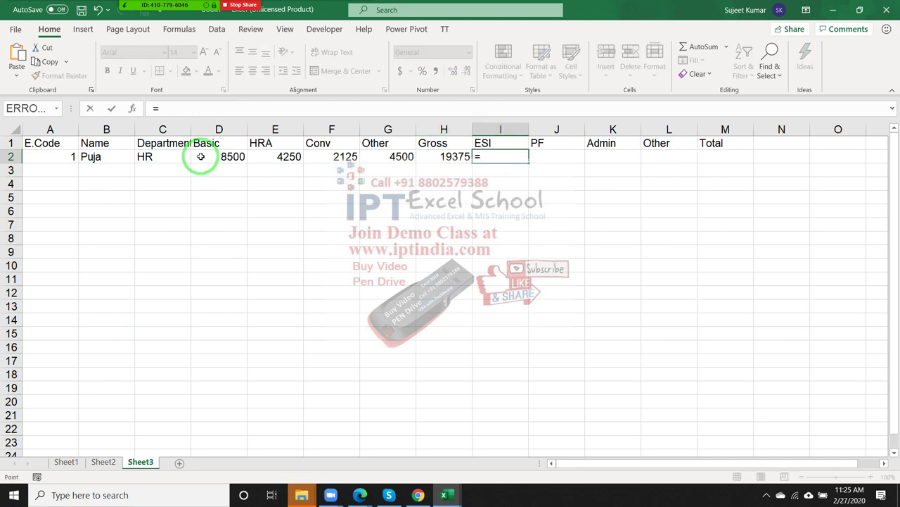
pyautogui.press('Left')
pyautogui.write('*')
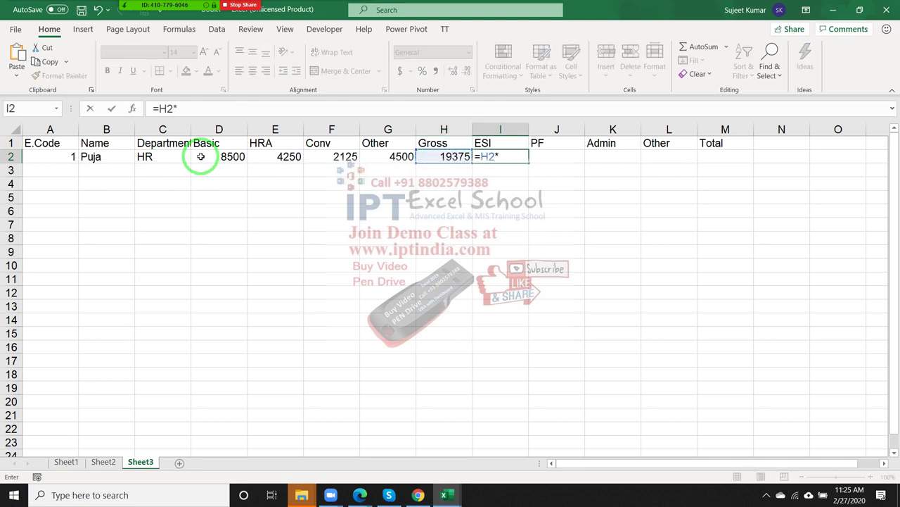
pyautogui.write('1.75')
pyautogui.write('%')
pyautogui.press('Return')
pyautogui.press('Up')
pyautogui.press('Right')
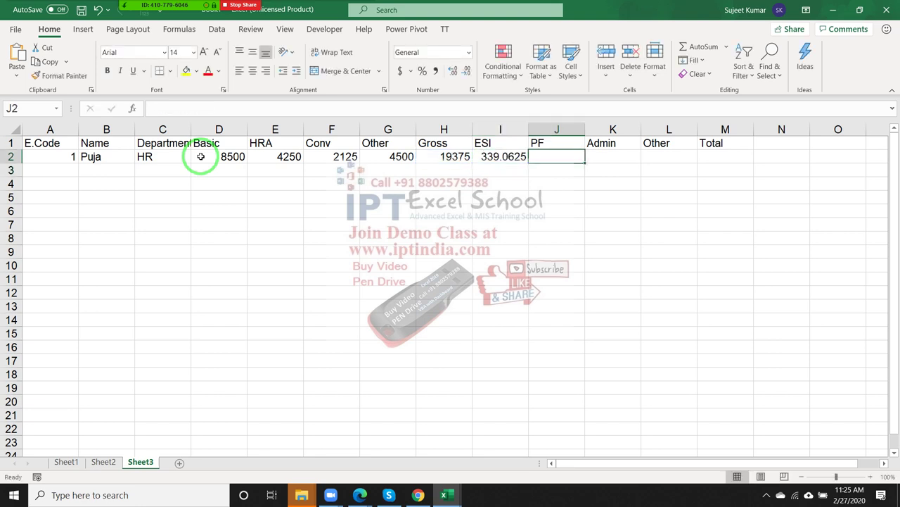
# - Set PF in J2 to =D2*12% of Basic
pyautogui.write('=')
pyautogui.press('Left')
pyautogui.press('Left')
pyautogui.press('Left')
pyautogui.press('Left')
pyautogui.press('Left')
pyautogui.press('Left')
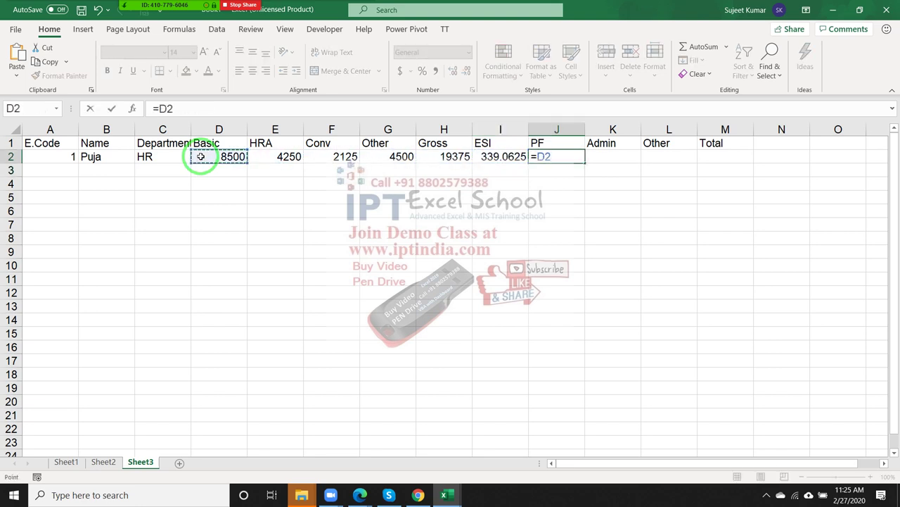
pyautogui.write('*12%')
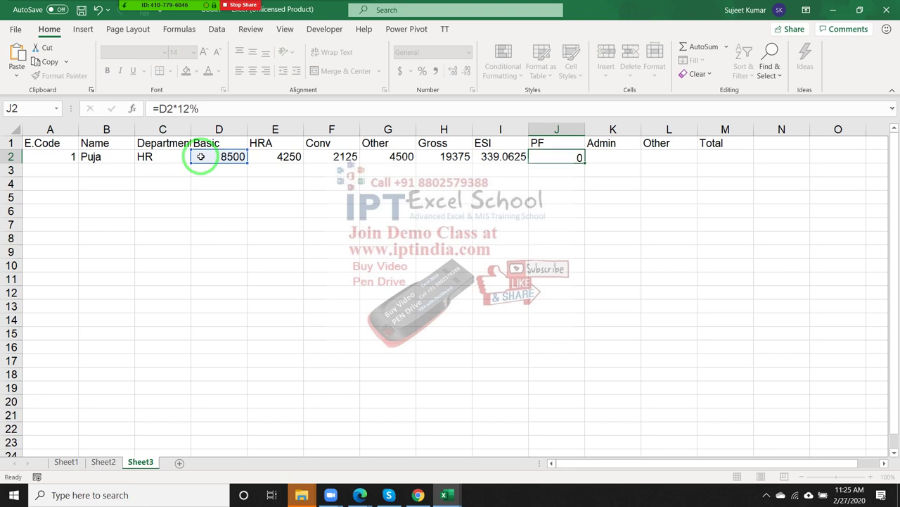
pyautogui.press('Return')
pyautogui.press('Up')
pyautogui.press('Right')
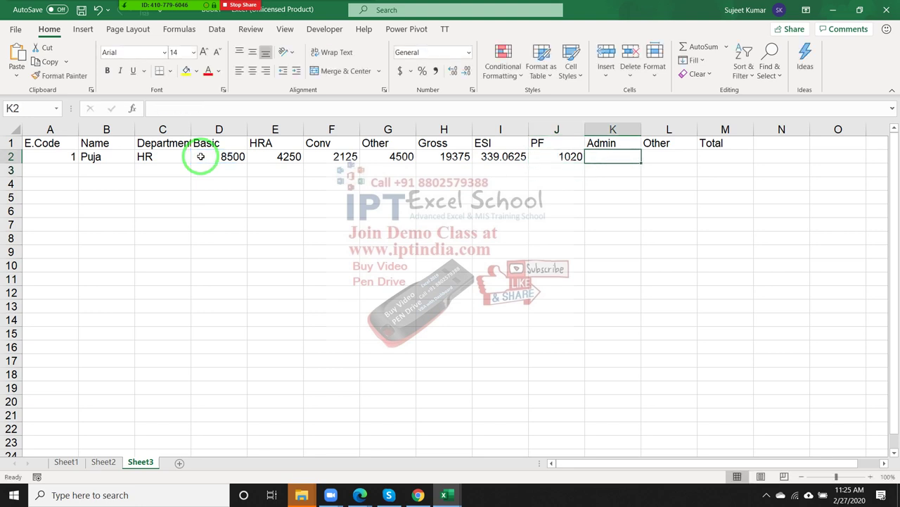
# - Enter Admin 200 in K2 and Other deduction 0 in L2
pyautogui.write('200')
pyautogui.press('Return')
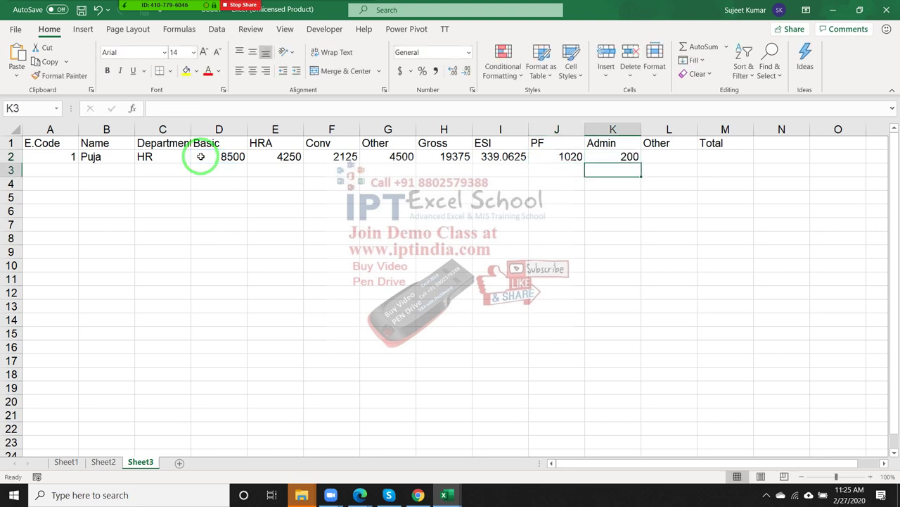
pyautogui.press('Up')
pyautogui.press('Right')
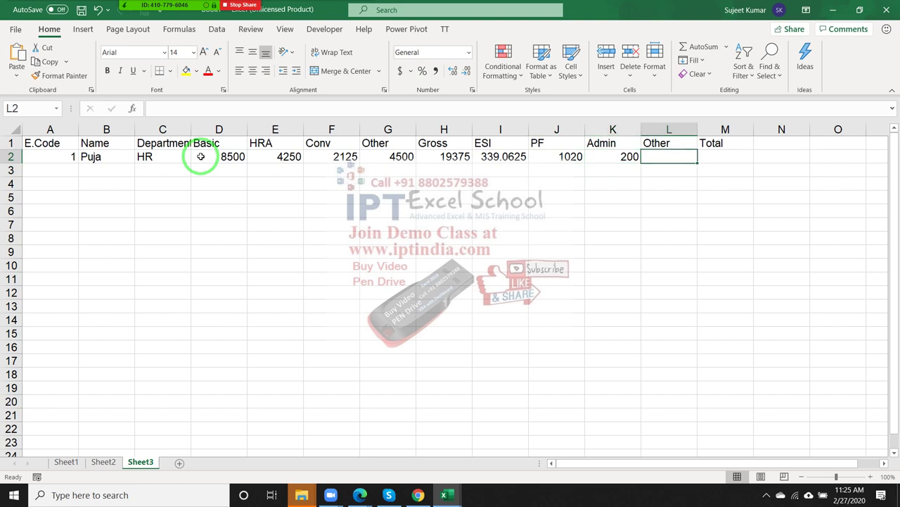
pyautogui.write('0')
pyautogui.press('Return')
pyautogui.press('Up')
pyautogui.press('Right')
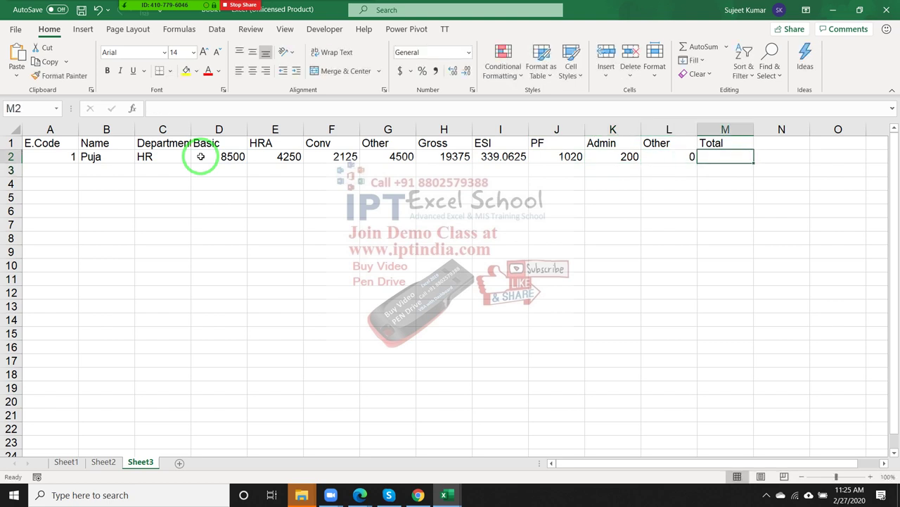
# - Make Total in M2 =H2-SUM(I2:L2), Gross minus all deductions
pyautogui.write('=')
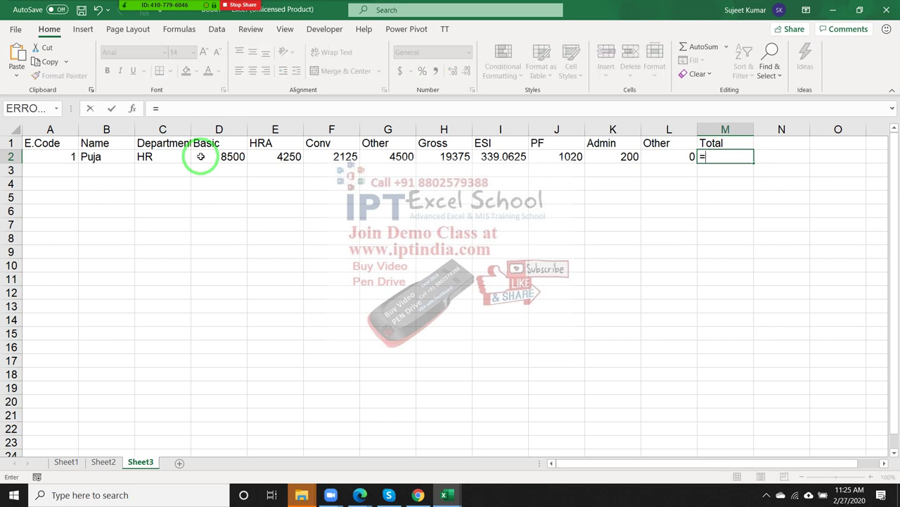
pyautogui.press('Left')
pyautogui.press('Left')
pyautogui.press('Left')
pyautogui.press('Left')
pyautogui.press('Left')
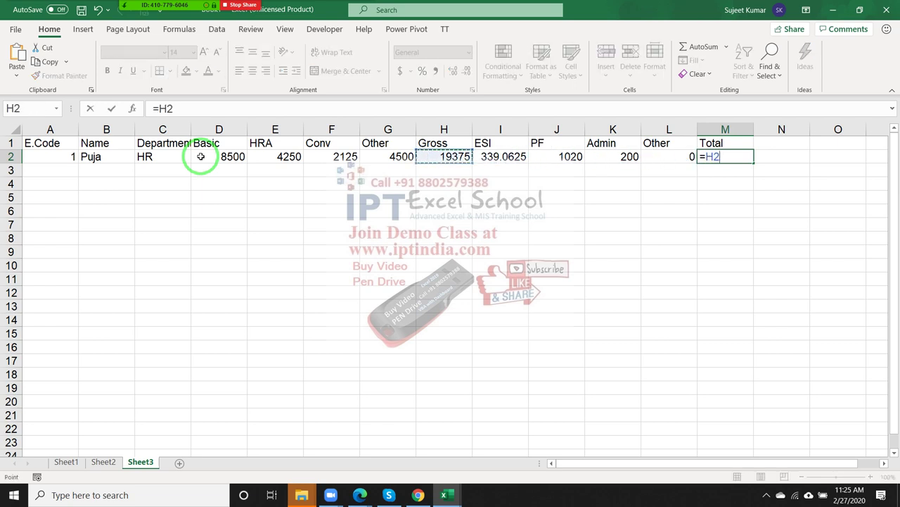
pyautogui.write('-su')
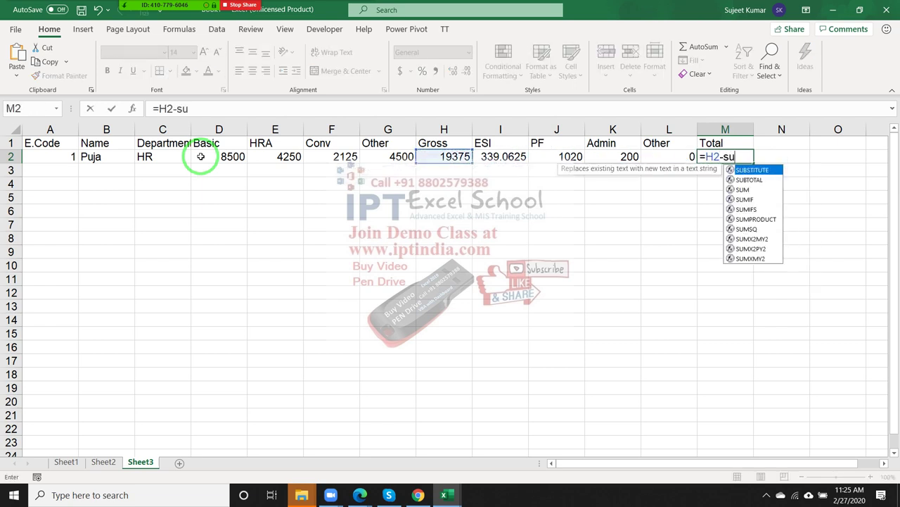
pyautogui.write('m')
pyautogui.press('Tab')
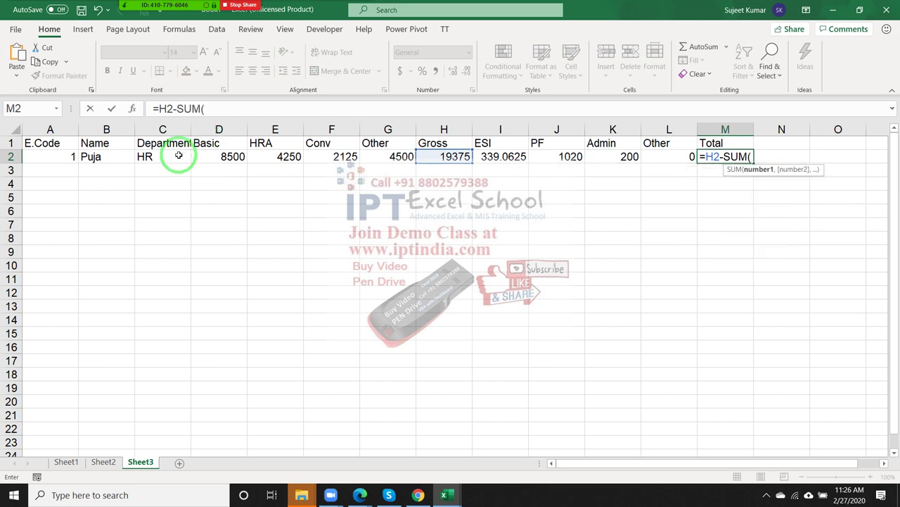
pyautogui.moveTo(492, 156); pyautogui.dragTo(653, 155)
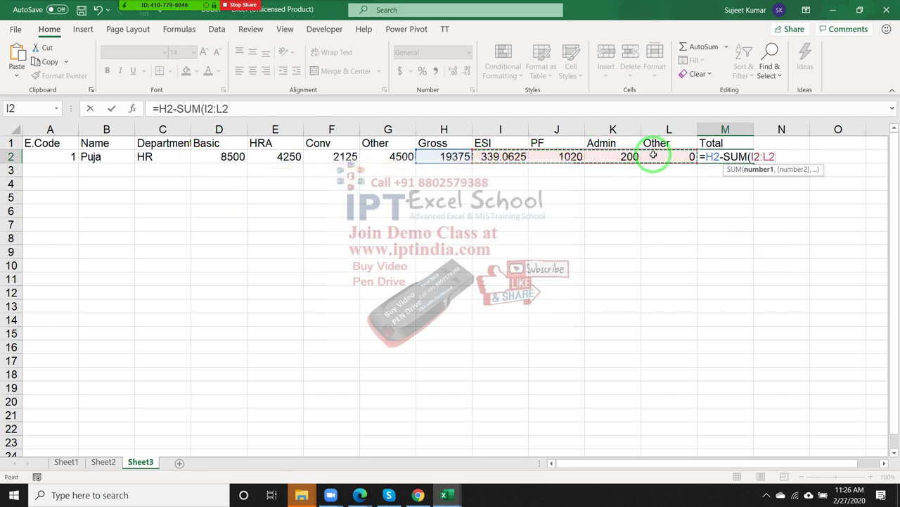
pyautogui.press('Return')
pyautogui.press('Return')
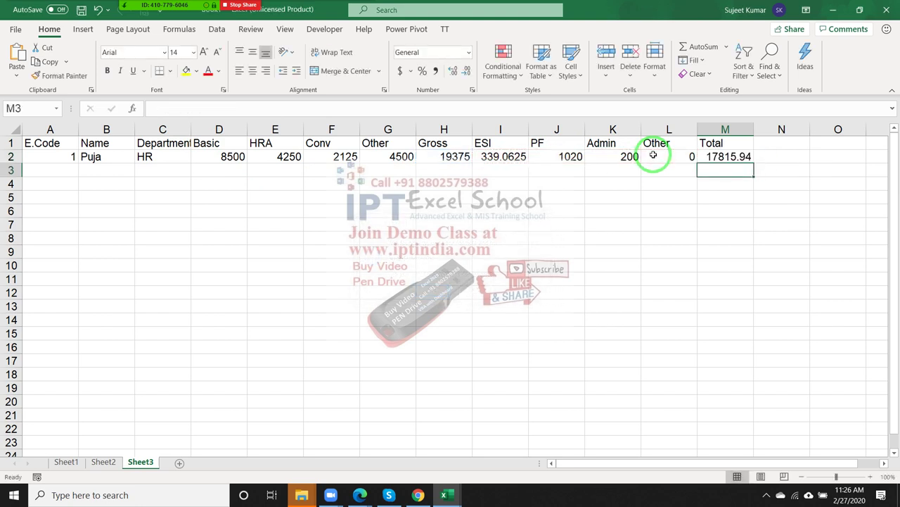
pyautogui.press('Up')
# - Fill row 2's salary formulas down through row 17 with Ctrl+D
pyautogui.press('Left')
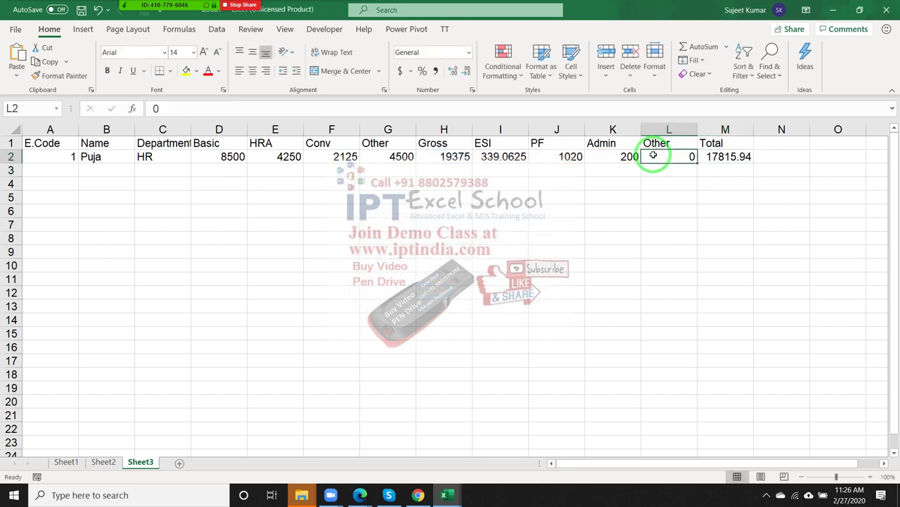
pyautogui.press('Left')
pyautogui.press('Left')
pyautogui.press('Left')
pyautogui.press('Left')
pyautogui.press('Left')
pyautogui.press('Left')
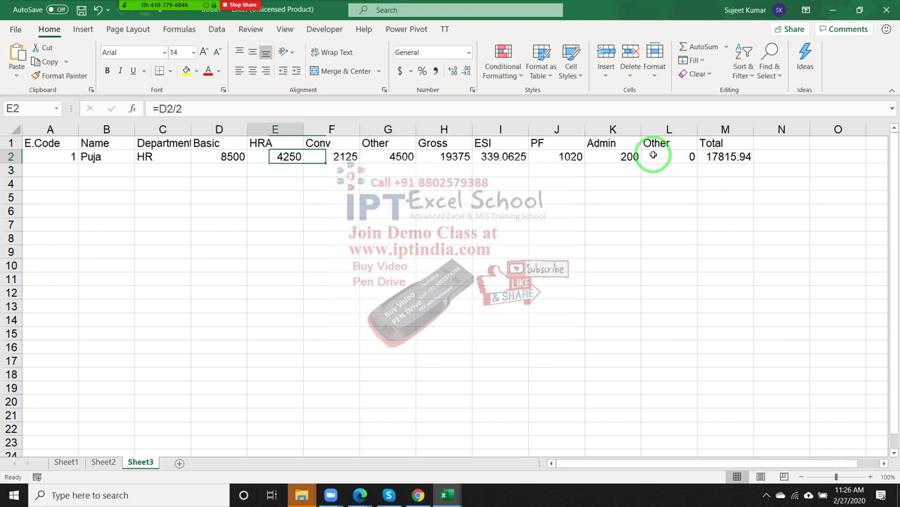
pyautogui.hotkey('shift', 'Right')
pyautogui.hotkey('shift', 'Right')
pyautogui.hotkey('shift', 'Right')
pyautogui.hotkey('shift', 'Right')
pyautogui.hotkey('shift', 'Right')
pyautogui.hotkey('shift', 'Right')
pyautogui.hotkey('shift', 'Right')
pyautogui.hotkey('shift', 'Right')
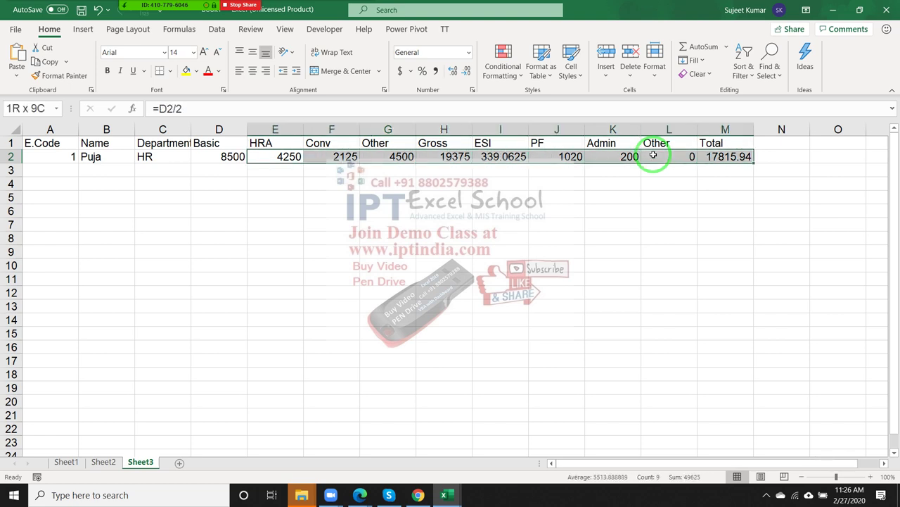
pyautogui.hotkey('shift', 'Down')
pyautogui.hotkey('shift', 'Down')
pyautogui.hotkey('shift', 'Down')
pyautogui.hotkey('shift', 'Down')
pyautogui.hotkey('shift', 'Down')
pyautogui.hotkey('shift', 'Down')
pyautogui.hotkey('shift', 'Down')
pyautogui.hotkey('shift', 'Down')
pyautogui.hotkey('shift', 'Down')
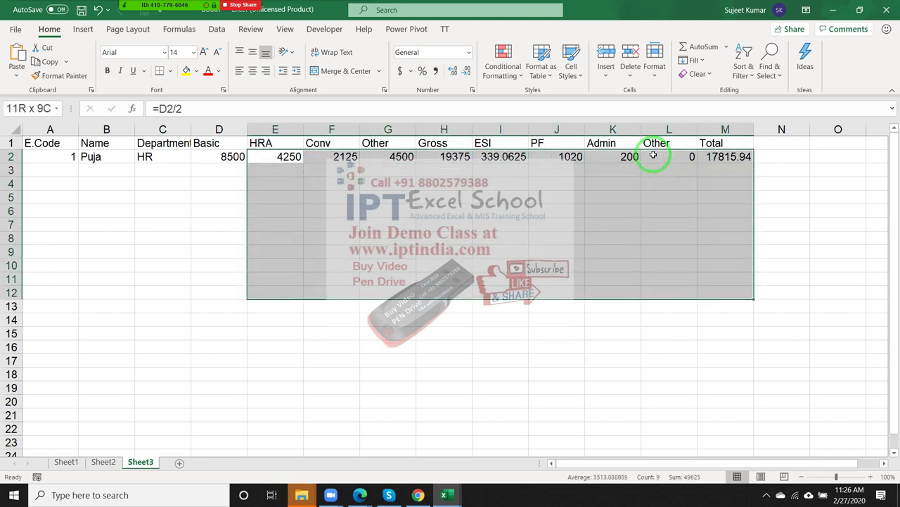
pyautogui.hotkey('shift', 'Down')
pyautogui.hotkey('shift', 'Down')
pyautogui.hotkey('shift', 'Down')
pyautogui.hotkey('shift', 'Down')
pyautogui.hotkey('shift', 'Down')
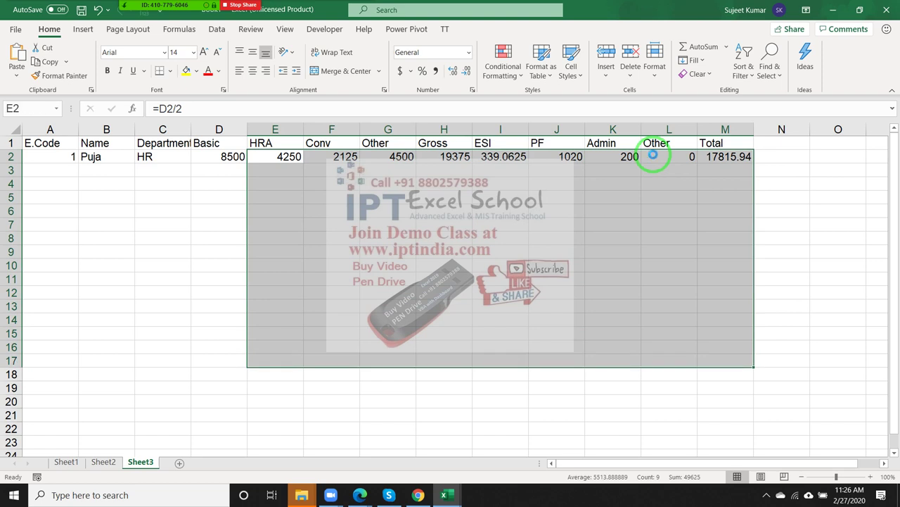
pyautogui.hotkey('ctrl', 'd')
# - Set Other in G2 to =F2/2 and fill it down to G17
pyautogui.press('Right')
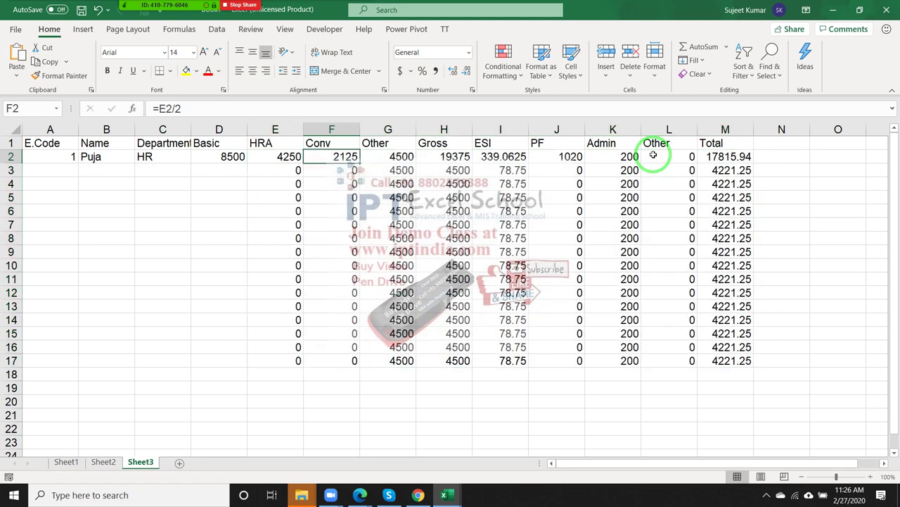
pyautogui.press('Right')
pyautogui.write('=')
pyautogui.press('Left')
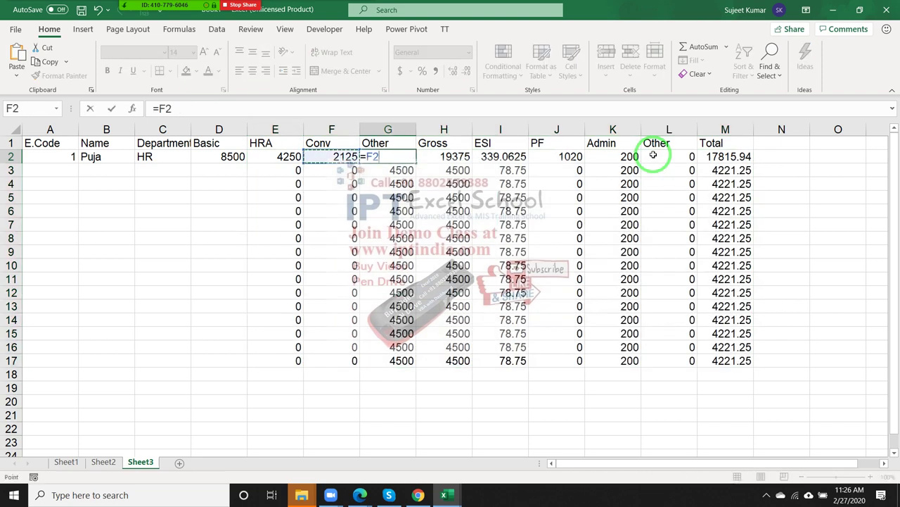
pyautogui.write('/2')
pyautogui.press('Return')
pyautogui.press('Up')
pyautogui.hotkey('ctrl', 'shift', 'Down')
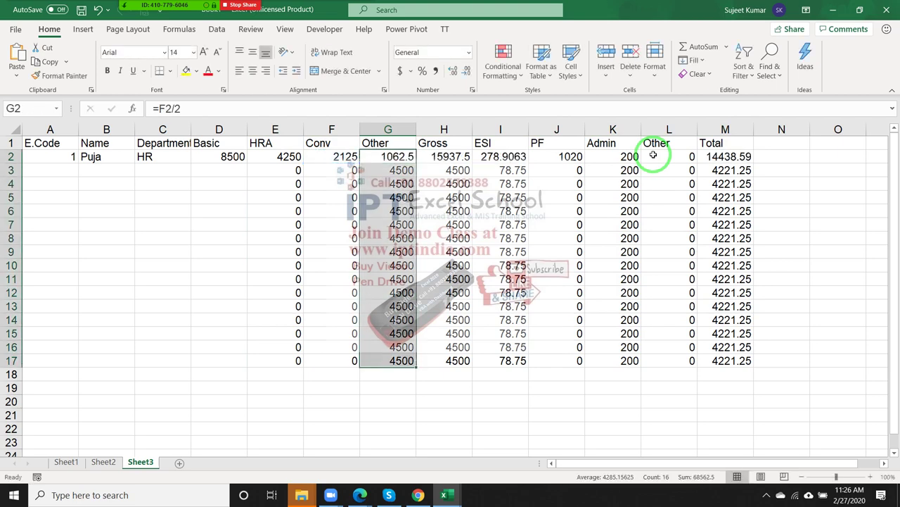
pyautogui.hotkey('ctrl', 'd')
pyautogui.press('Right')
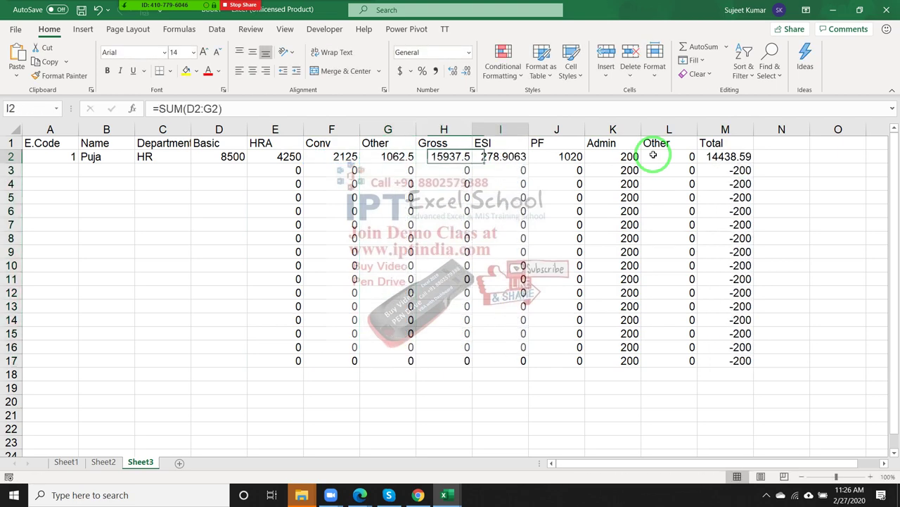
pyautogui.press('Right')
pyautogui.press('Right')
pyautogui.press('Right')
pyautogui.press('Down')
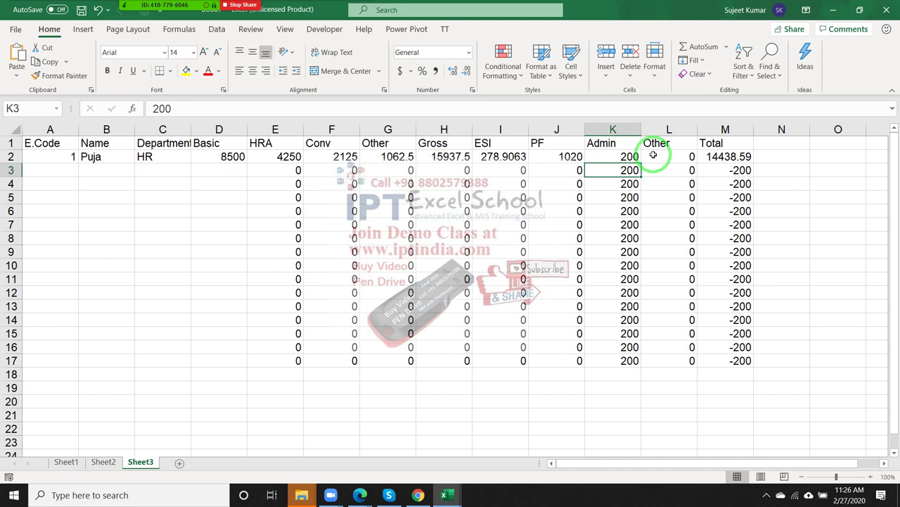
pyautogui.hotkey('ctrl', 'Left')
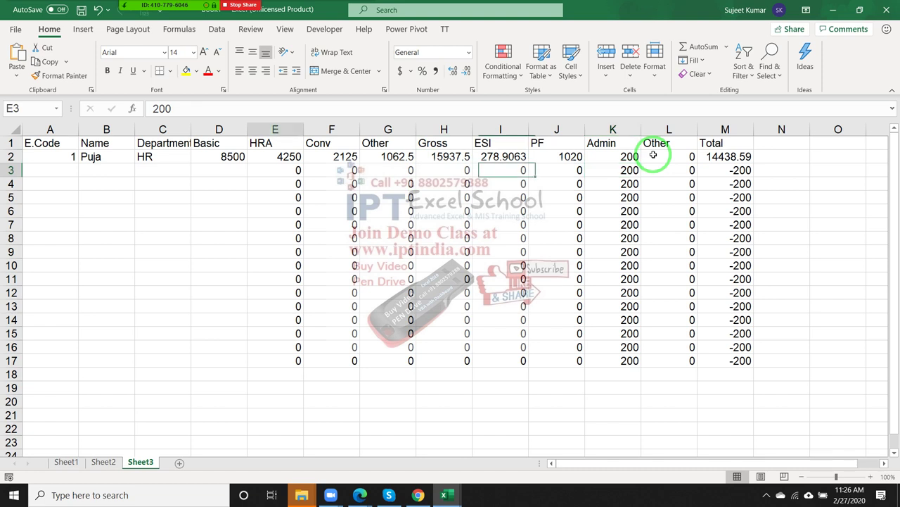
pyautogui.hotkey('ctrl', 'Left')
# - Enter employee 2 in row 3: the employee's name, Admin, Basic 7500
pyautogui.write('2')
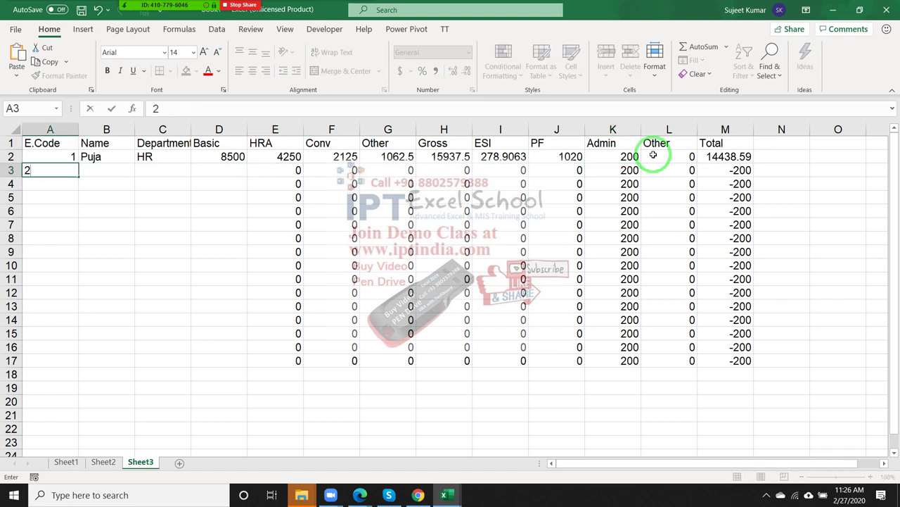
pyautogui.press('Tab')
pyautogui.write('Neer')
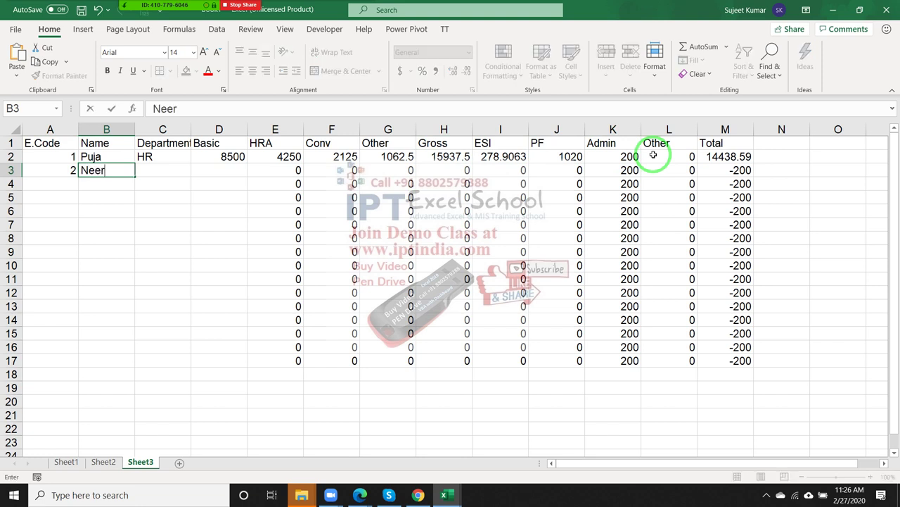
pyautogui.write('aj')
pyautogui.press('Tab')
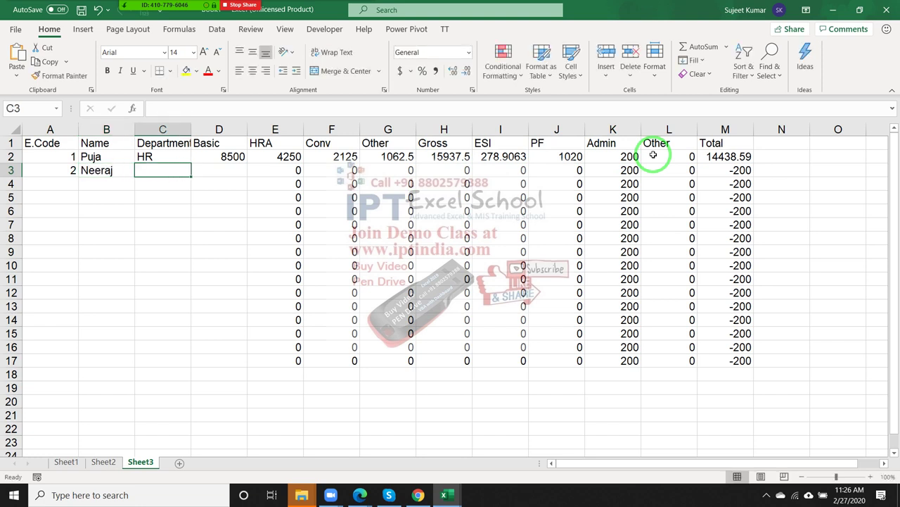
pyautogui.write('Admin')
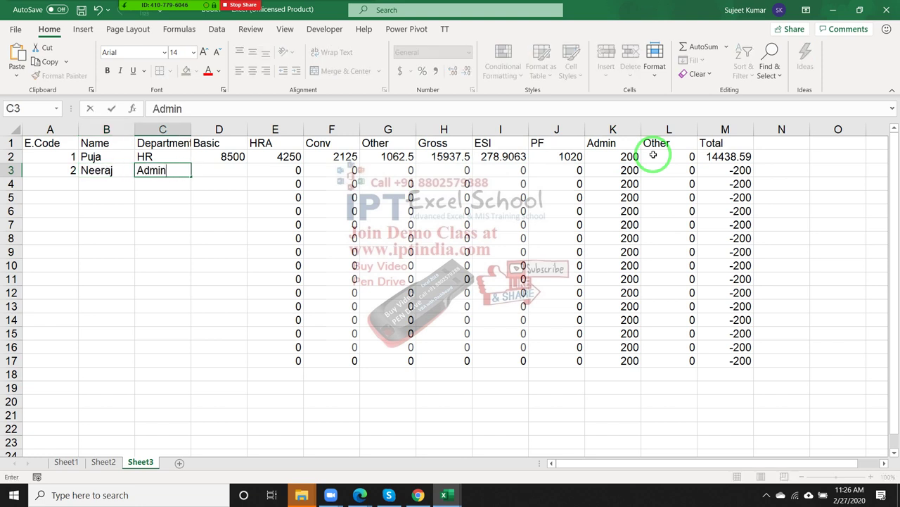
pyautogui.press('Tab')
pyautogui.write('75')
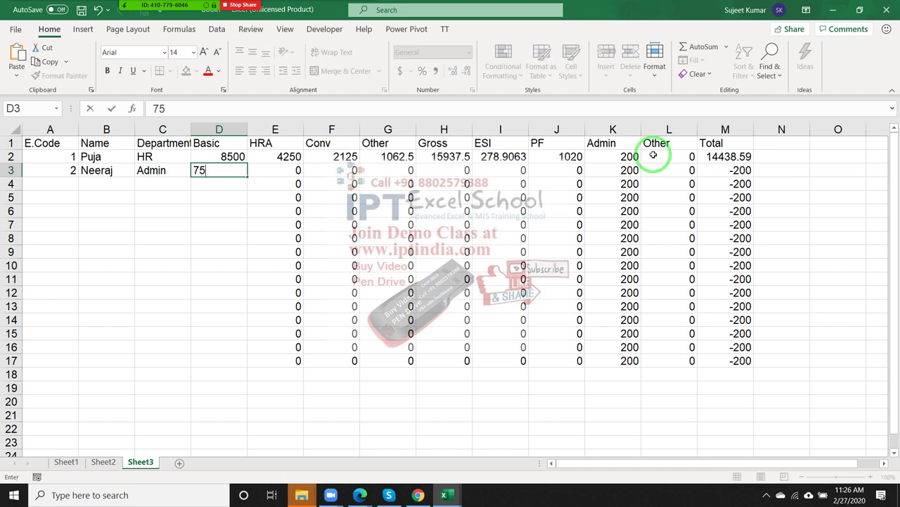
pyautogui.write('00')
pyautogui.press('Return')
# - Copy row 2's salary formulas E2:M2 and paste them over E3:M17
pyautogui.press('Up')
pyautogui.press('Right')
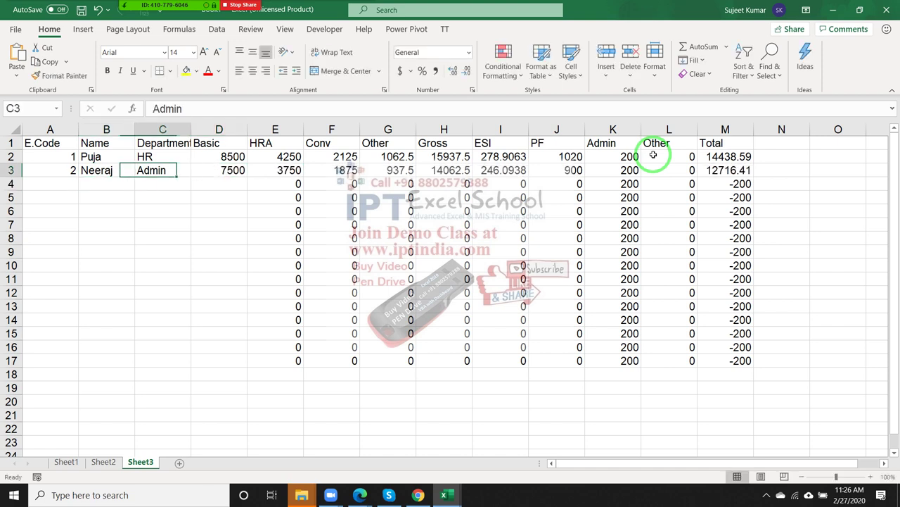
pyautogui.press('Right')
pyautogui.press('Right')
pyautogui.press('Right')
pyautogui.press('Right')
pyautogui.press('Right')
pyautogui.press('Right')
pyautogui.press('Right')
pyautogui.press('Right')
pyautogui.press('Right')
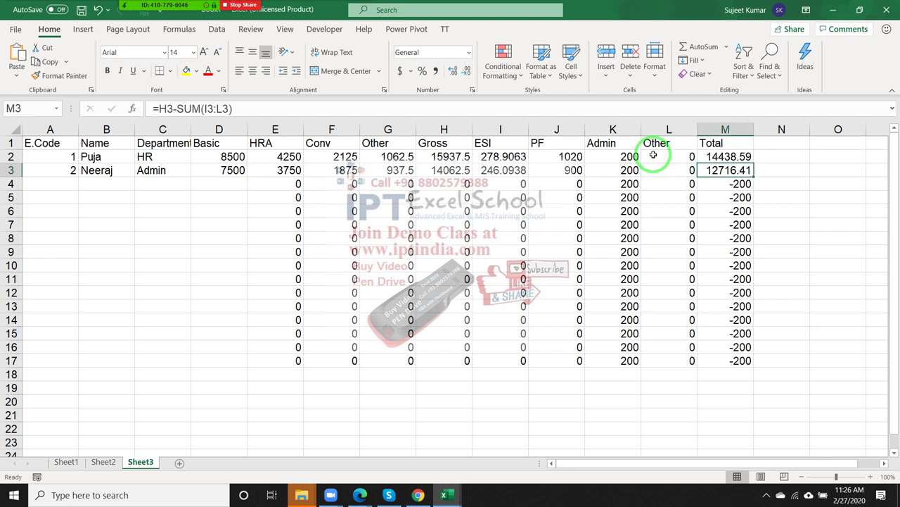
pyautogui.press('Left')
pyautogui.press('Left')
pyautogui.press('Left')
pyautogui.press('Left')
pyautogui.press('Left')
pyautogui.press('Left')
pyautogui.press('Up')
pyautogui.press('Up')
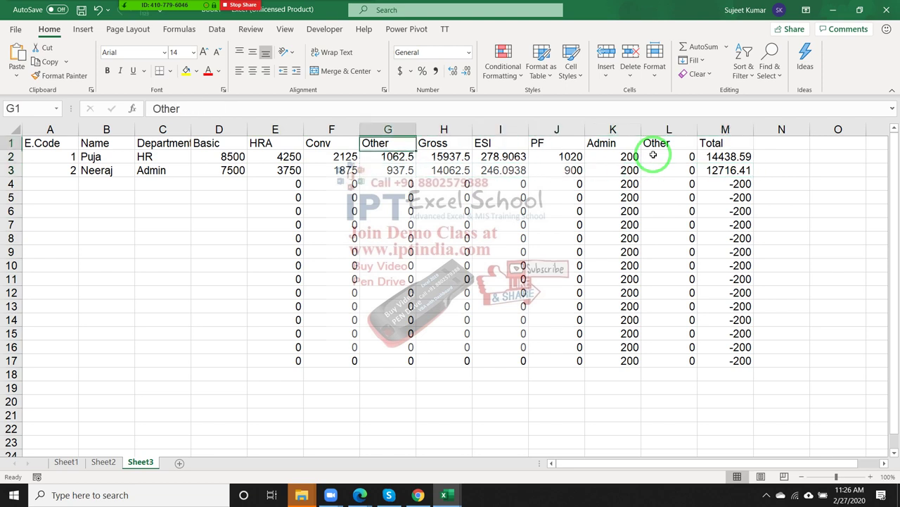
pyautogui.press('Left')
pyautogui.press('Left')
pyautogui.press('Down')
pyautogui.hotkey('ctrl', 'shift', 'Right')
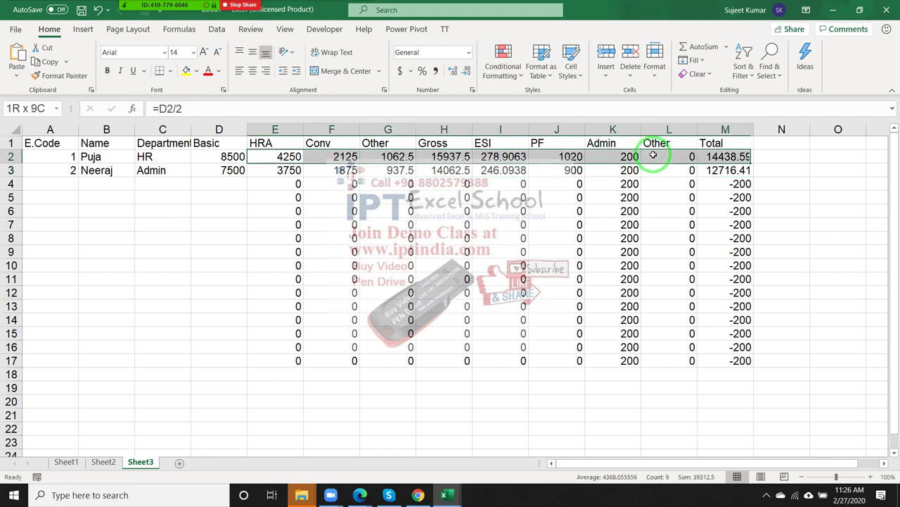
pyautogui.hotkey('ctrl', 'c')
pyautogui.press('Down')
pyautogui.hotkey('ctrl', 'shift', 'Right')
pyautogui.hotkey('ctrl', 'shift', 'Down')
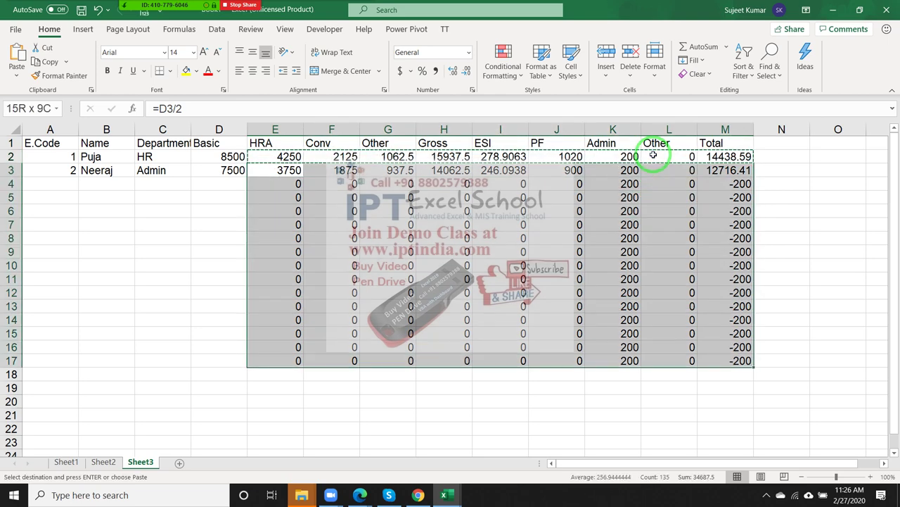
pyautogui.hotkey('ctrl', 'v')
# - Clear the HRA formula in E2
pyautogui.press('Escape')
pyautogui.press('Up')
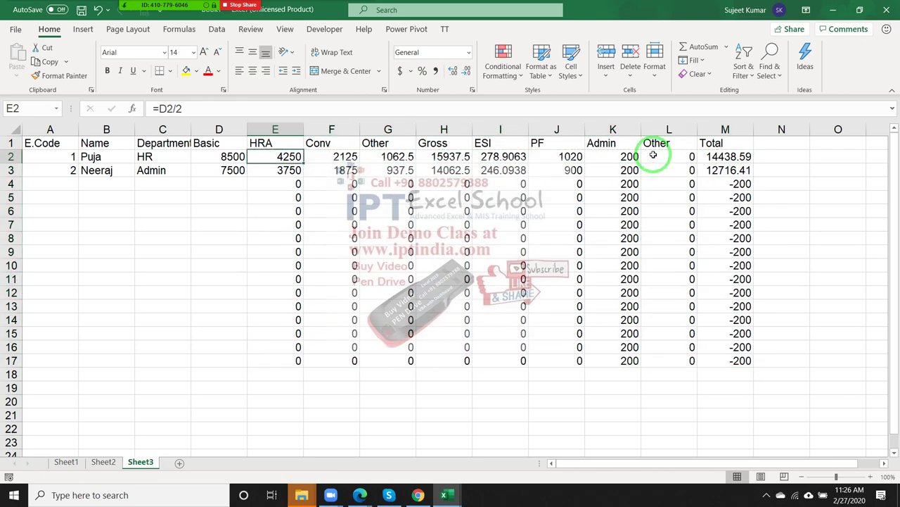
pyautogui.press('Delete')
# - Re-enter E2's HRA as =D2/2 so it shows 4250 again
pyautogui.write('=')
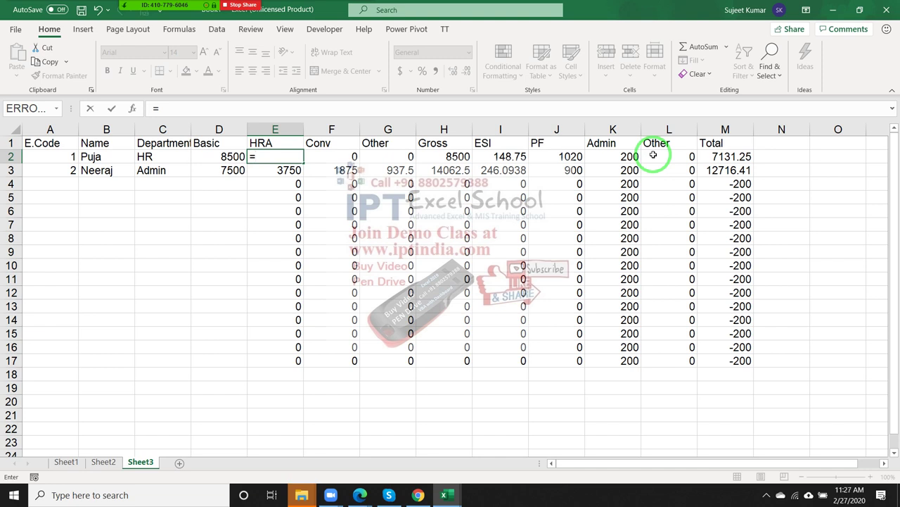
pyautogui.press('BackSpace')
pyautogui.write('chbj')
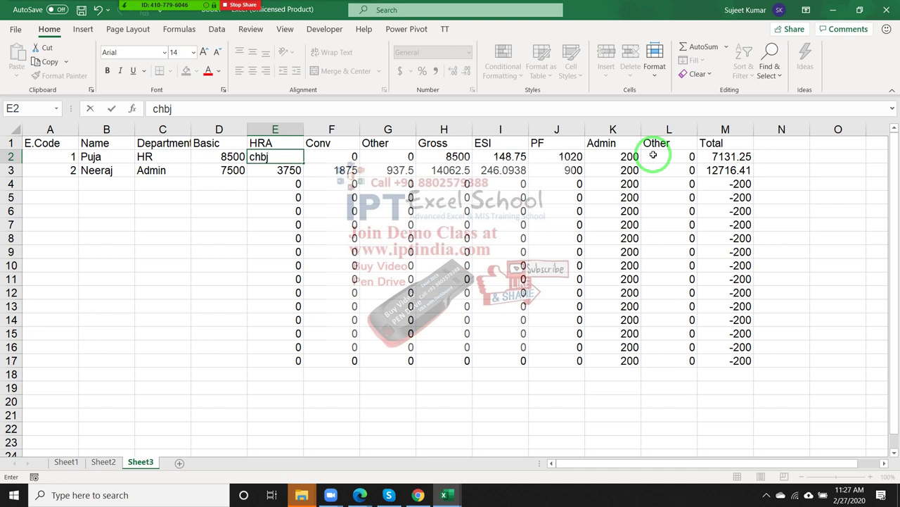
pyautogui.press('BackSpace')
pyautogui.press('BackSpace')
pyautogui.press('BackSpace')
pyautogui.press('BackSpace')
pyautogui.write('=')
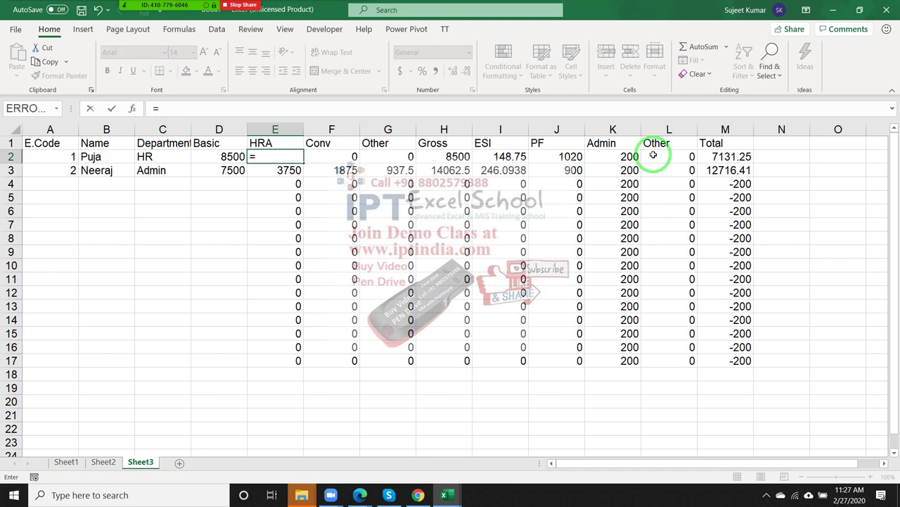
pyautogui.click(226, 159)
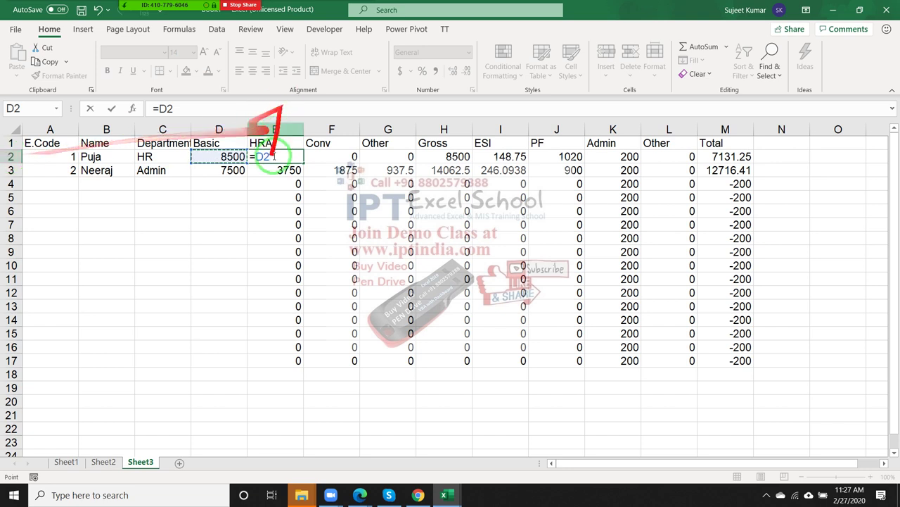
pyautogui.write('*')
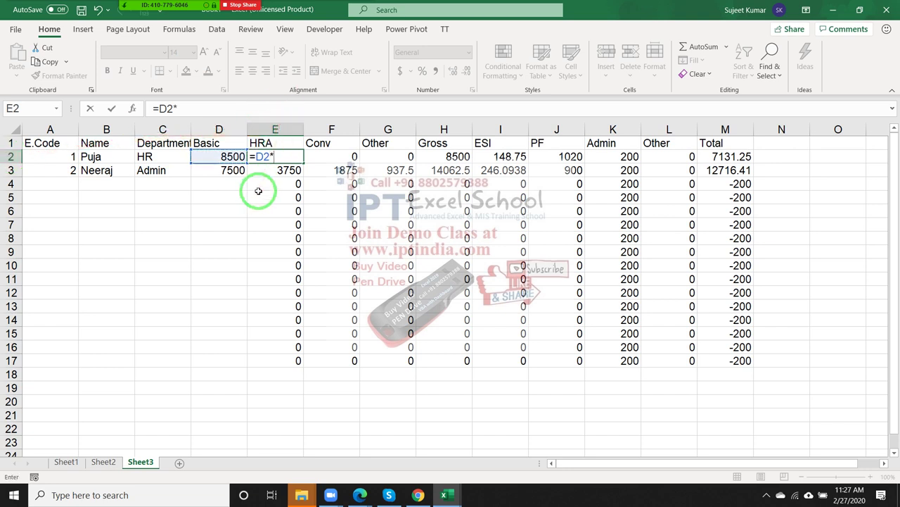
pyautogui.press('BackSpace')
pyautogui.write('/2')
pyautogui.press('Return')
pyautogui.press('Up')
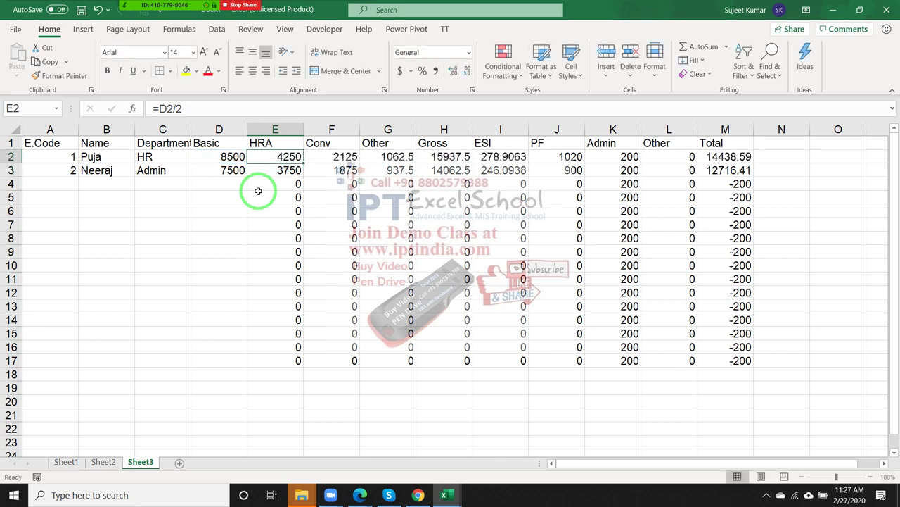
pyautogui.press('Right')
pyautogui.press('Right')
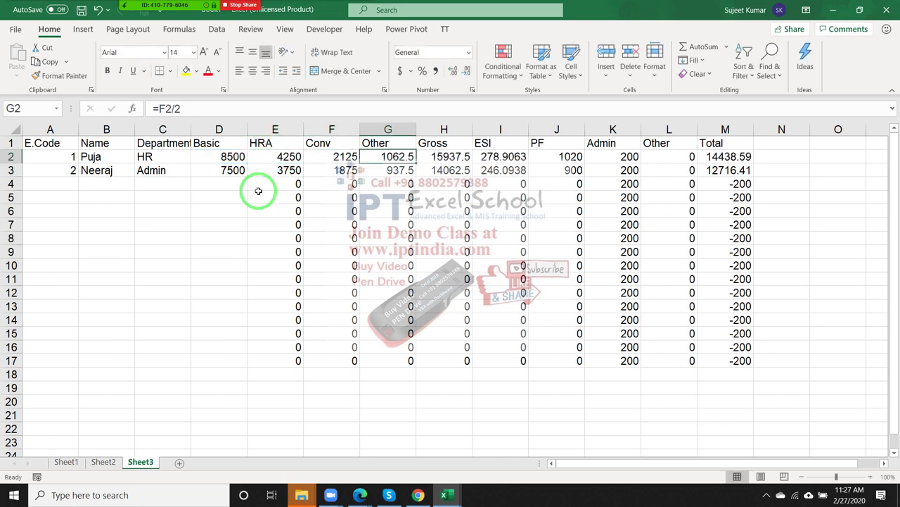
pyautogui.press('Right')
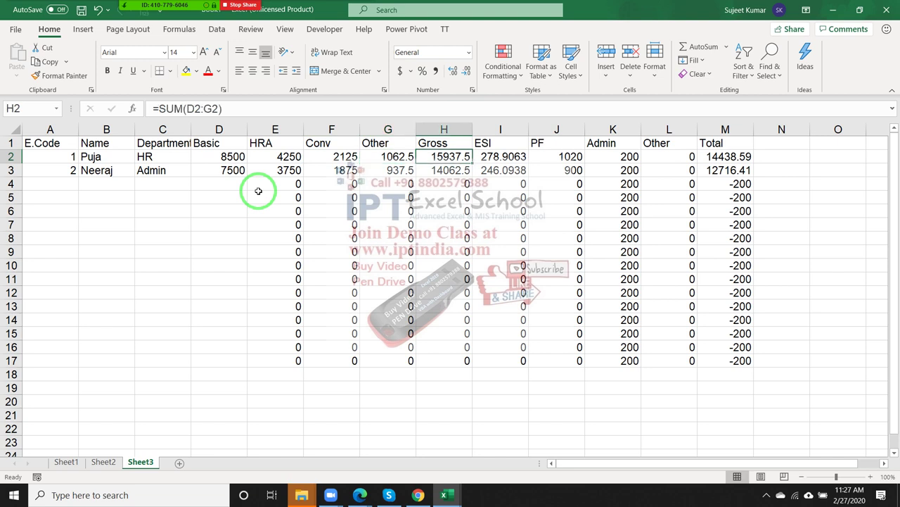
pyautogui.press('Right')
pyautogui.press('Right')
pyautogui.press('Right')
pyautogui.press('Right')
pyautogui.press('Right')
pyautogui.press('Right')
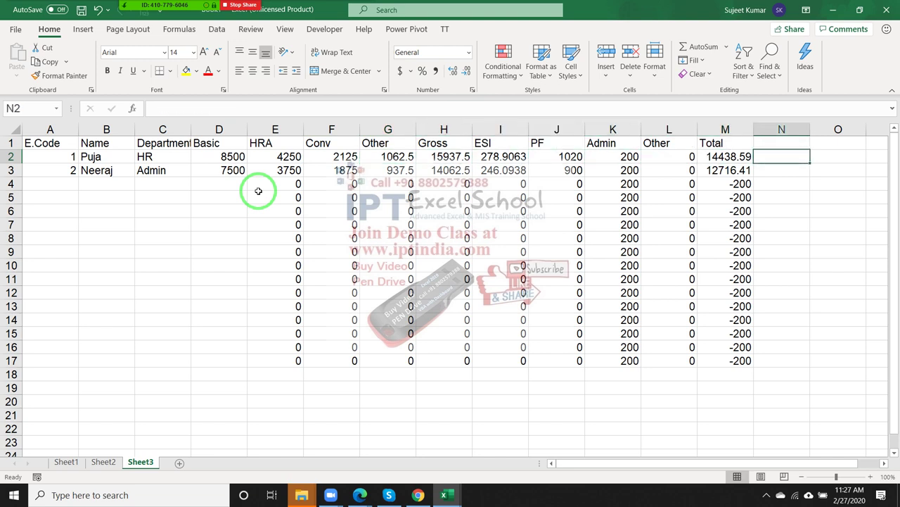
pyautogui.click(49, 10)
pyautogui.click(104, 10)
pyautogui.click(49, 10)
pyautogui.click(103, 10)
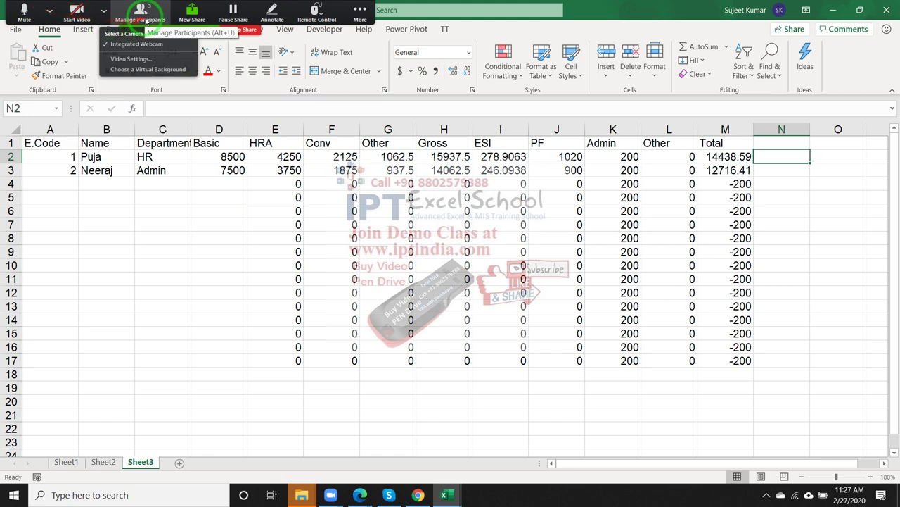
pyautogui.click(145, 17)
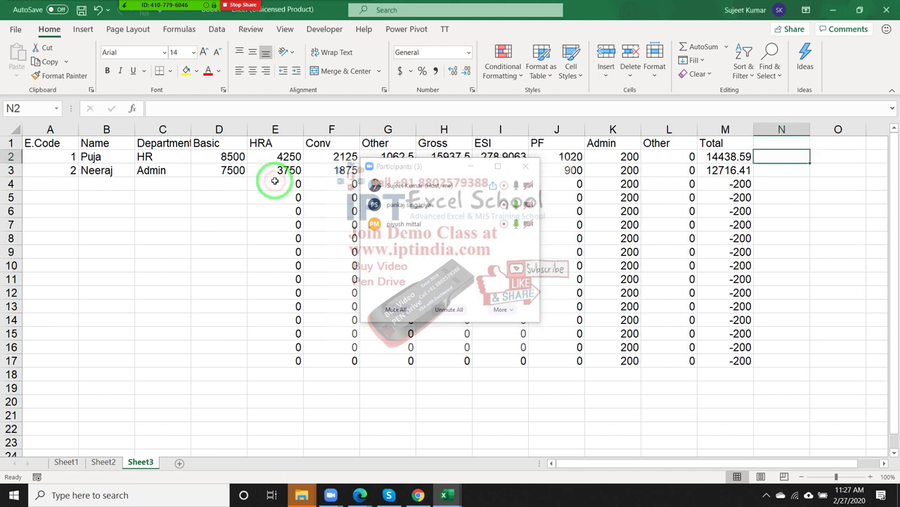
# - Inspect the HRA formula in cell E4
pyautogui.click(287, 184)
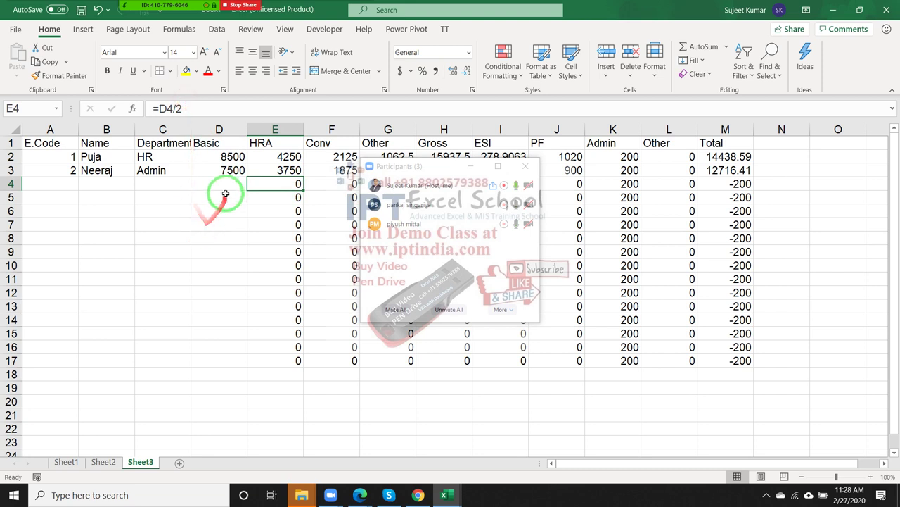
pyautogui.click(196, 111)
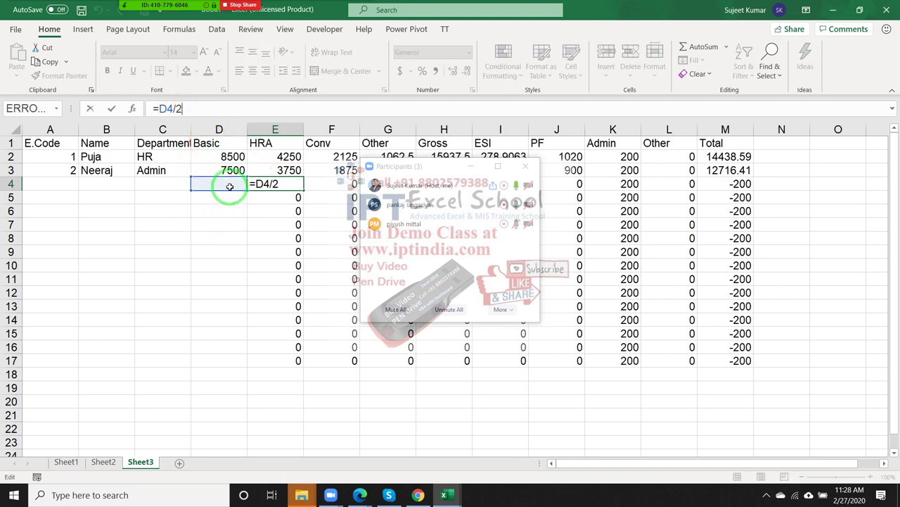
pyautogui.moveTo(450, 224)
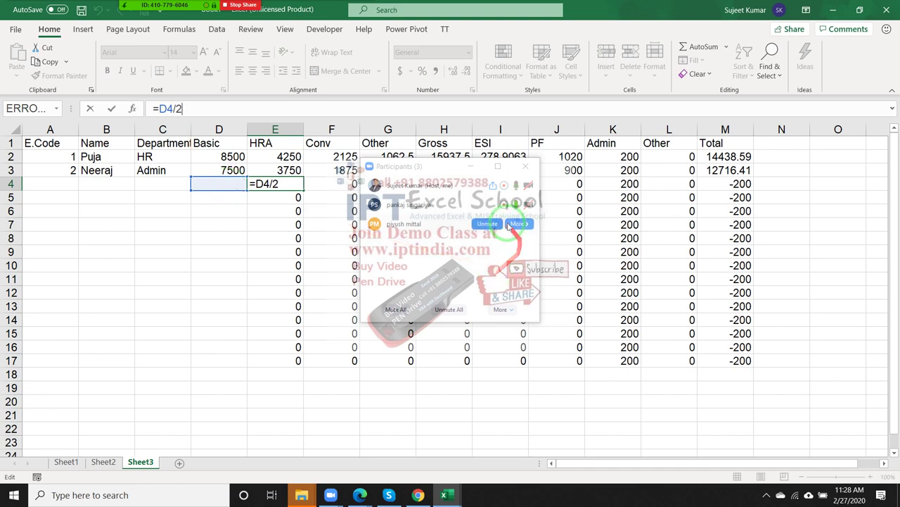
pyautogui.click(493, 226)
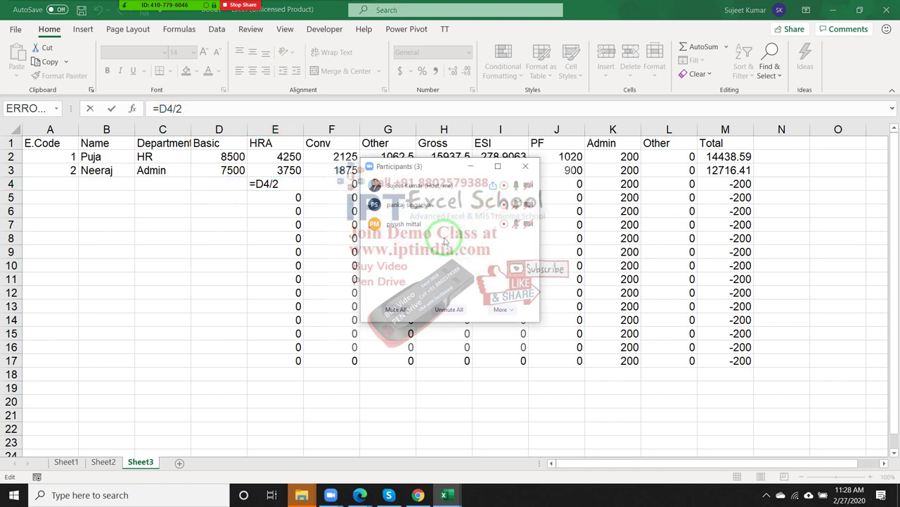
pyautogui.click(264, 184)
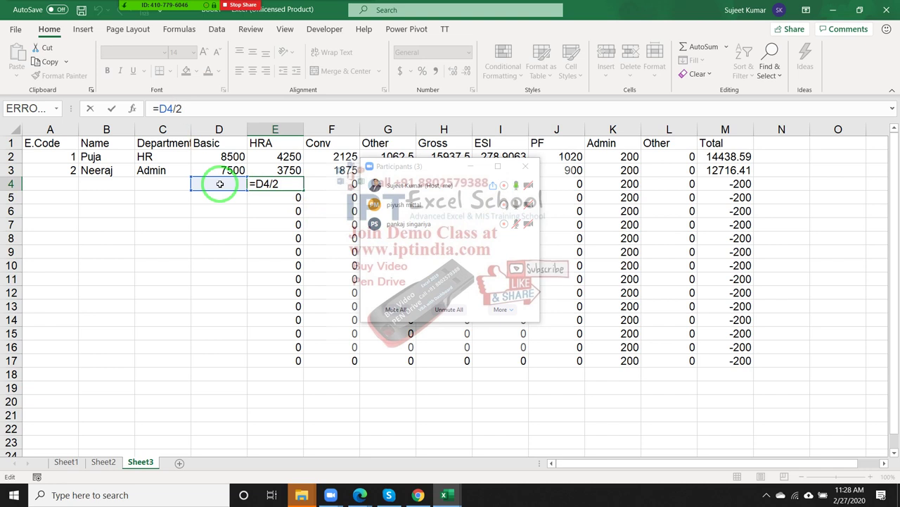
pyautogui.press('Return')
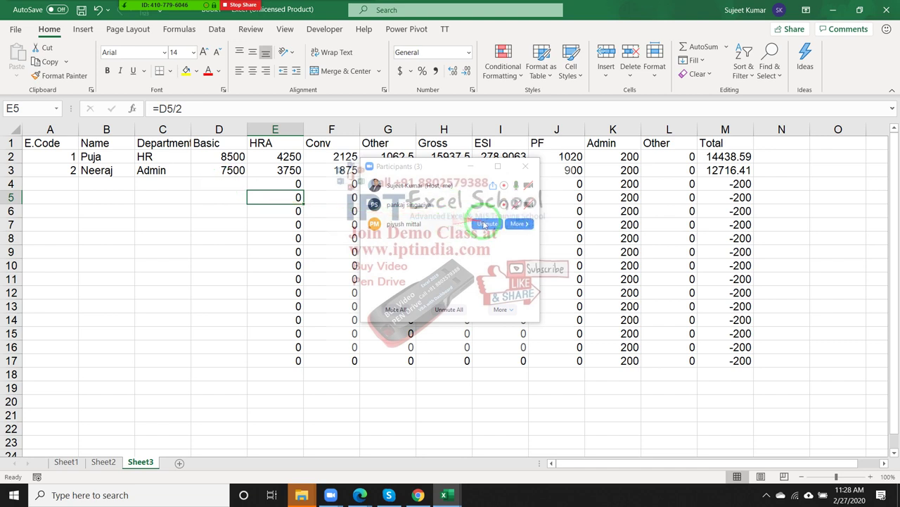
pyautogui.click(440, 266)
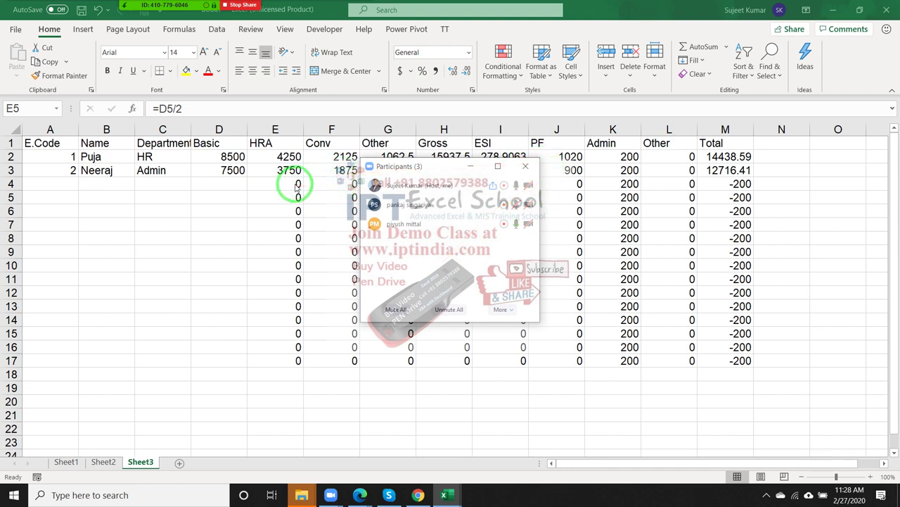
pyautogui.click(295, 183)
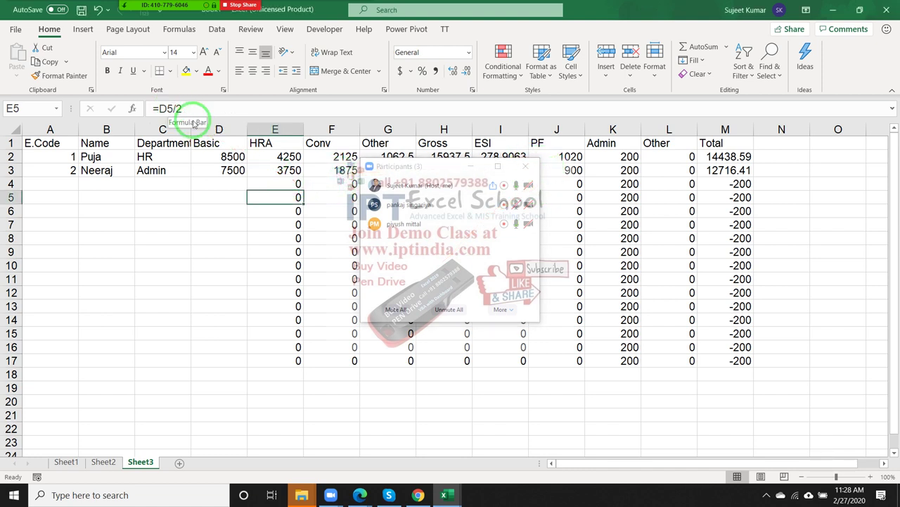
pyautogui.moveTo(199, 152); pyautogui.dragTo(263, 184)
pyautogui.click(263, 184)
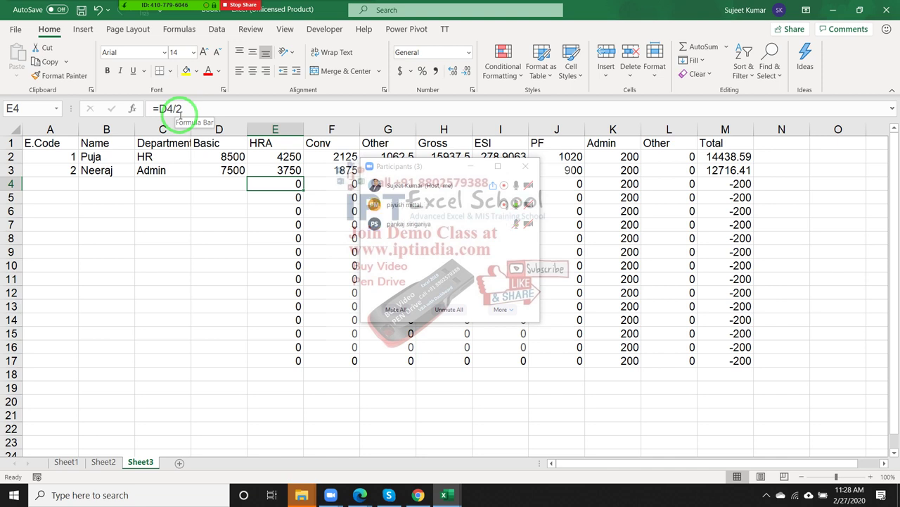
# - Copy E2:M2 formulas over E3:M17, then add a new worksheet
pyautogui.press('Up')
pyautogui.press('Up')
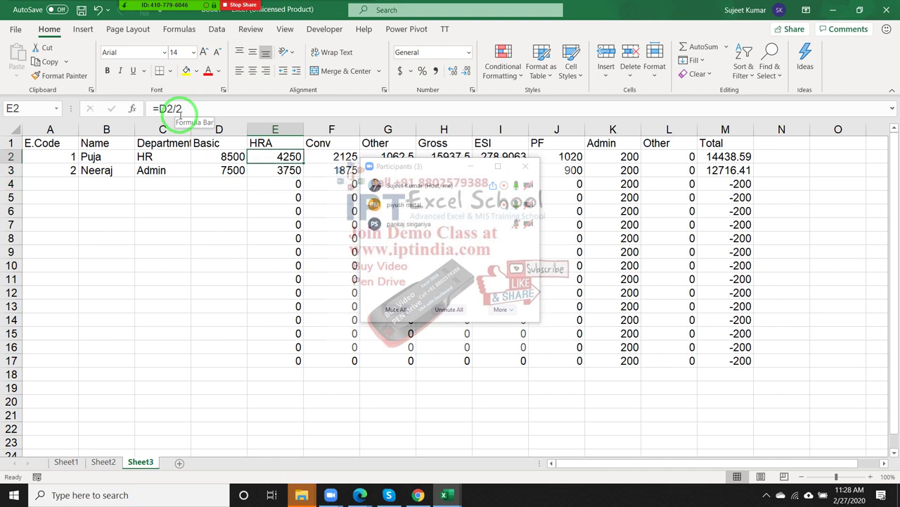
pyautogui.hotkey('shift', 'ctrl', 'Right')
pyautogui.hotkey('ctrl', 'c')
pyautogui.press('Down')
pyautogui.hotkey('shift', 'ctrl', 'Right')
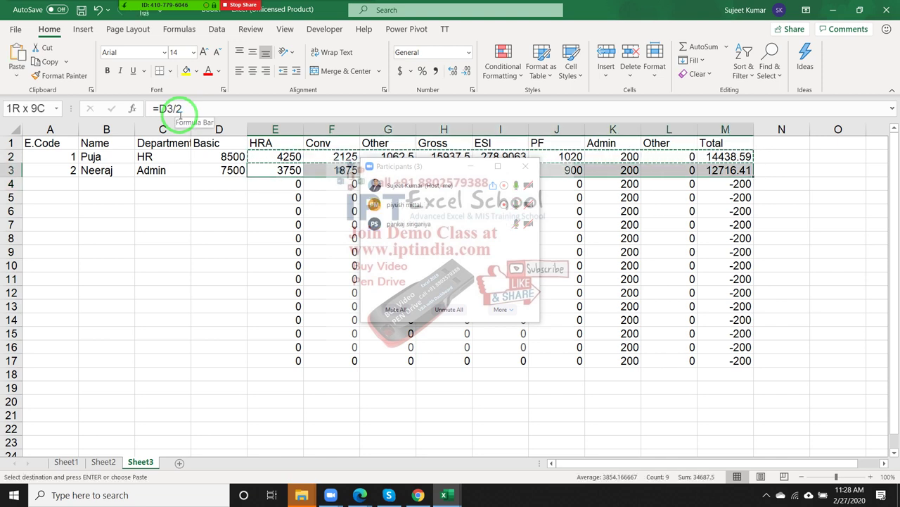
pyautogui.hotkey('shift', 'ctrl', 'Down')
pyautogui.hotkey('ctrl', 'v')
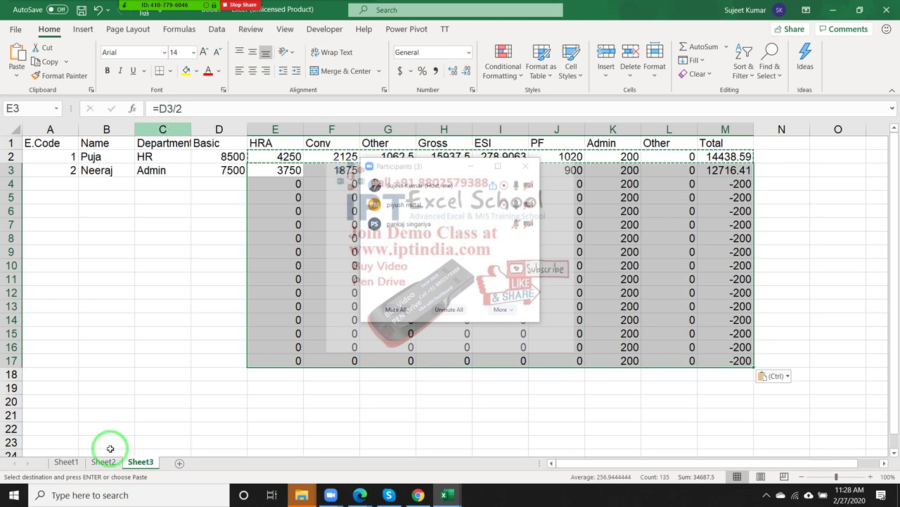
pyautogui.click(179, 463)
# - Enter 85, 25, 63, 25, 63, 85, 36 and 45 down cells A1:A8 of Sheet4
pyautogui.write('85')
pyautogui.press('Return')
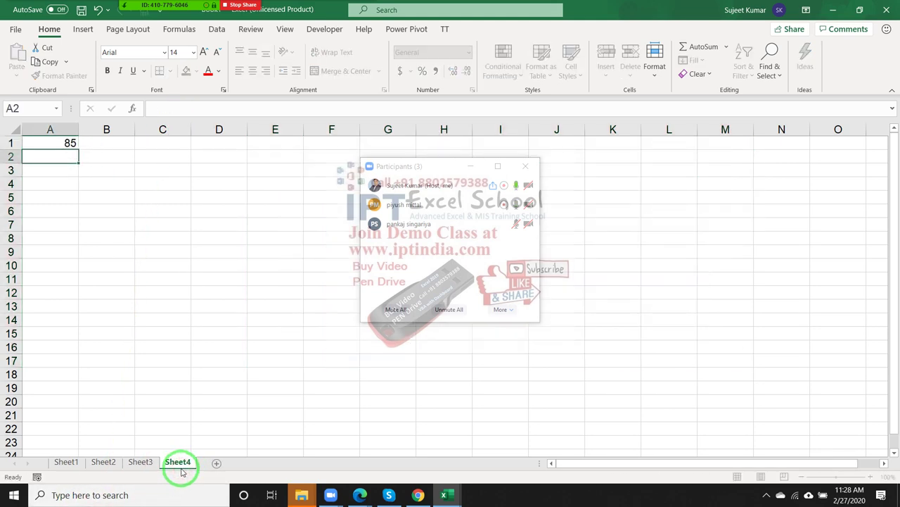
pyautogui.write('25')
pyautogui.press('Return')
pyautogui.write('63')
pyautogui.press('Return')
pyautogui.write('2')
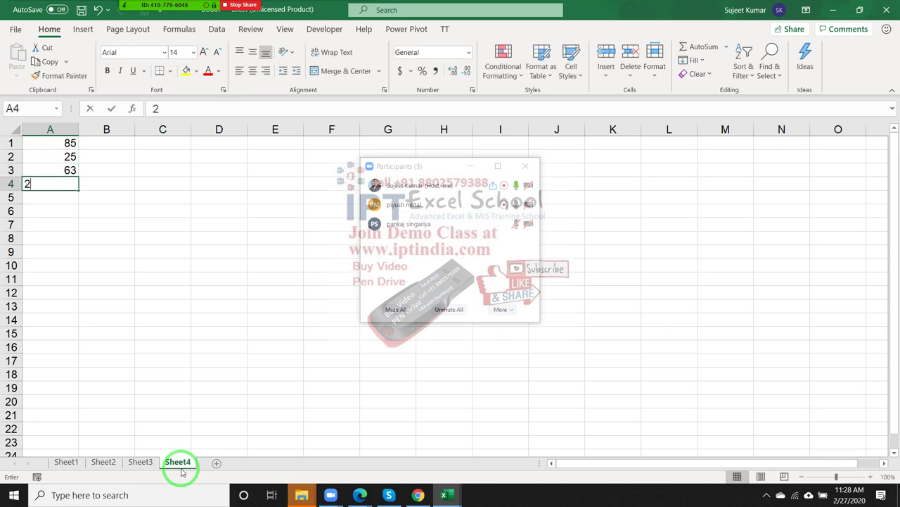
pyautogui.write('5')
pyautogui.press('Return')
pyautogui.write('63')
pyautogui.press('Return')
pyautogui.write('85')
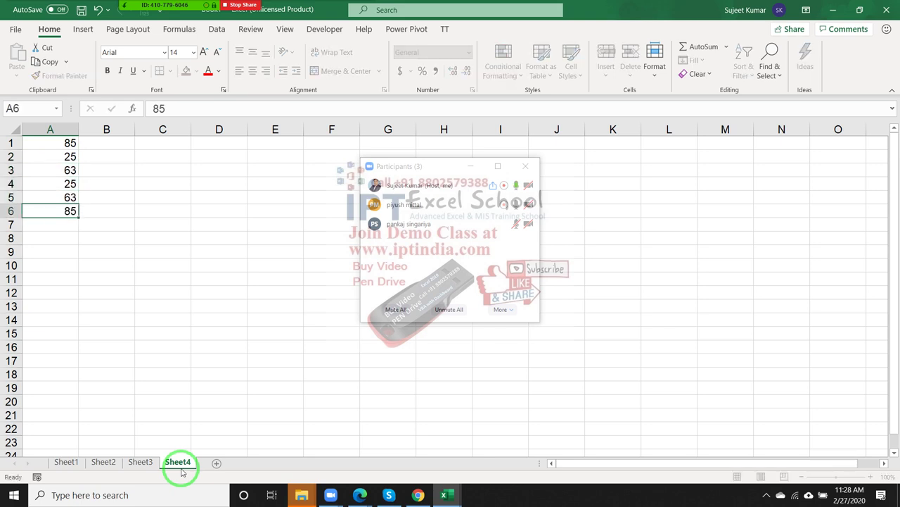
pyautogui.press('Return')
pyautogui.write('36')
pyautogui.press('Return')
pyautogui.write('45')
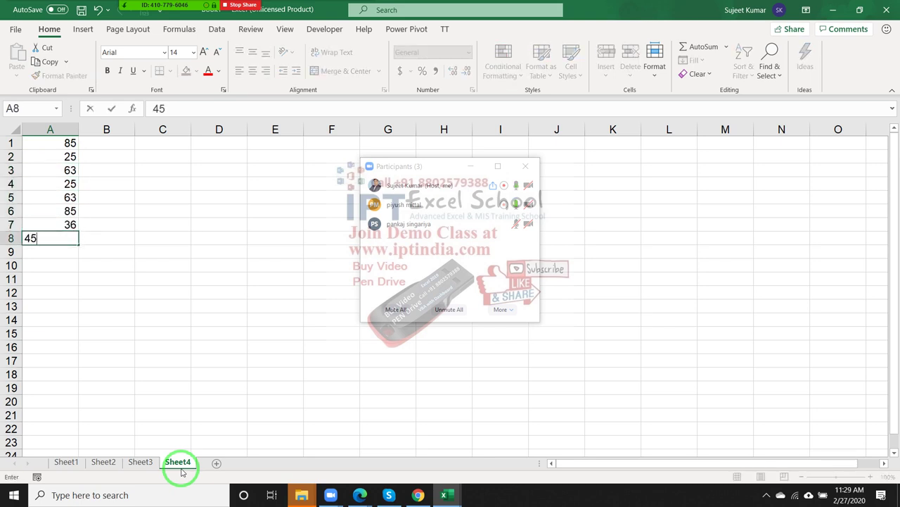
pyautogui.press('Return')
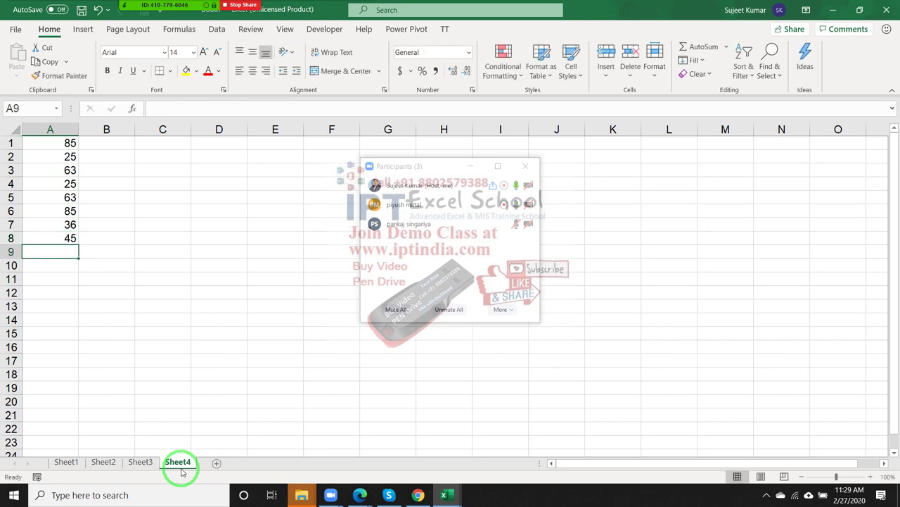
# - Select the number list A1:A8 with Ctrl+Shift+Down, then move to B1
pyautogui.press('Up')
pyautogui.press('Up')
pyautogui.press('Up')
pyautogui.press('Up')
pyautogui.press('Up')
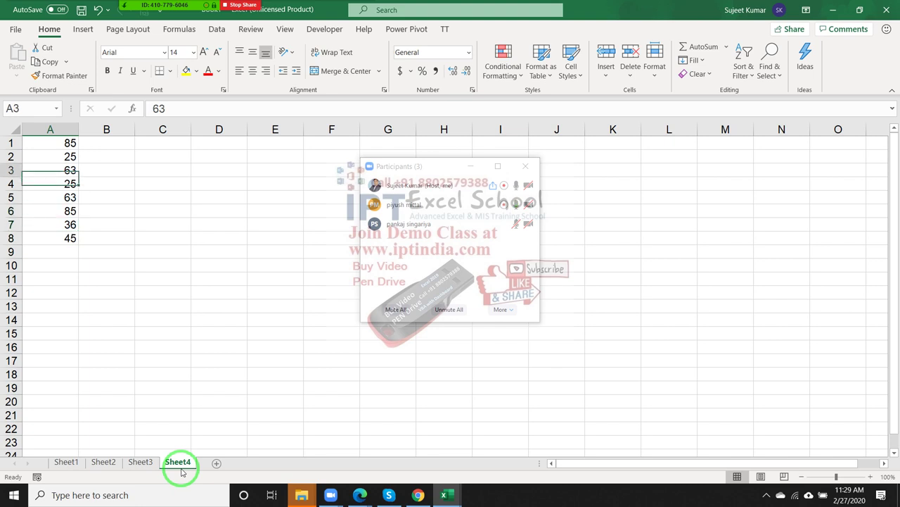
pyautogui.press('Up')
pyautogui.press('Up')
pyautogui.press('Right')
pyautogui.press('Left')
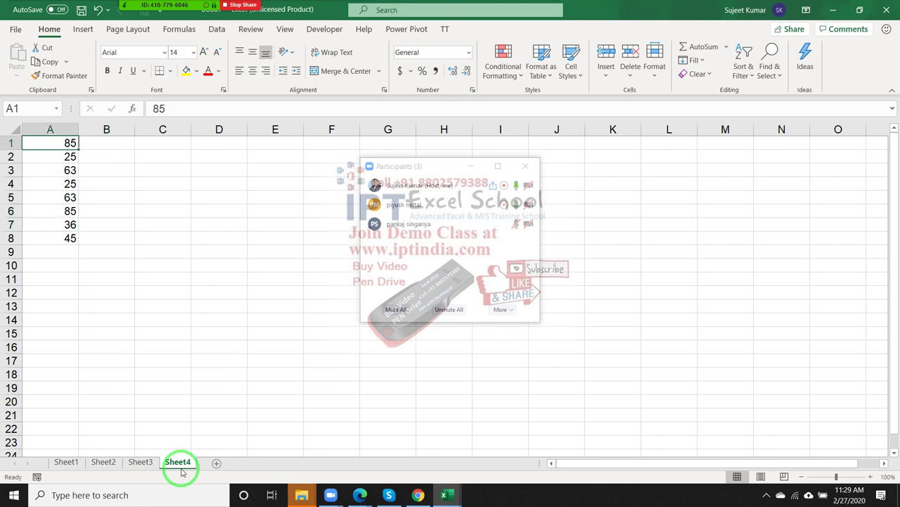
pyautogui.press('Down')
pyautogui.press('Up')
pyautogui.hotkey('ctrl', 'shift', 'Down')
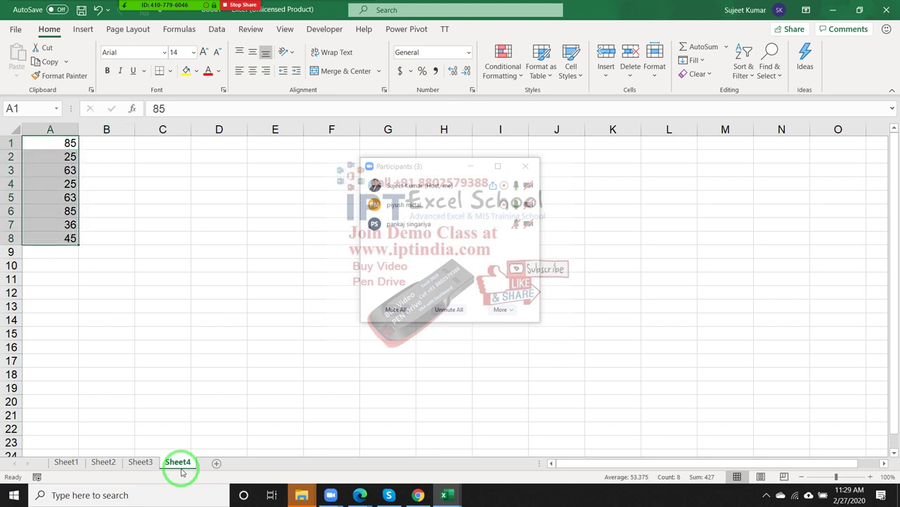
pyautogui.press('Right')
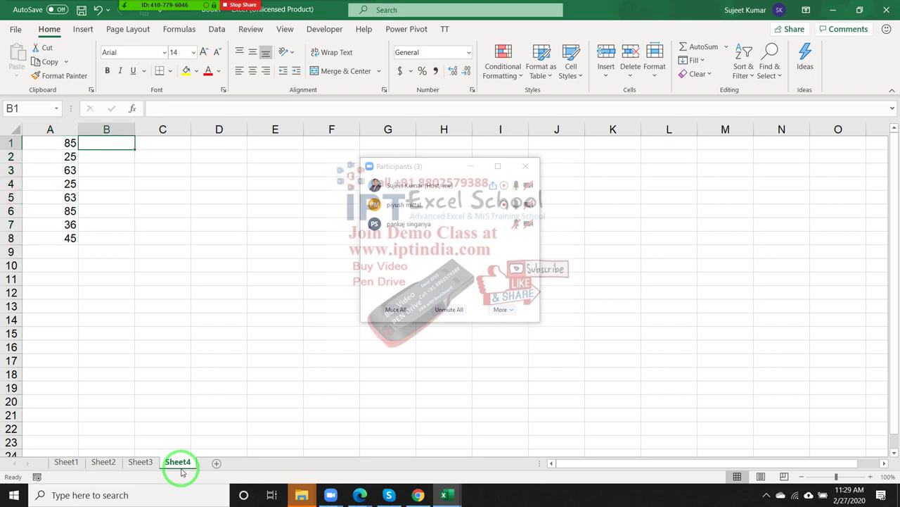
# - Enter the formula =A1+20 in B1, abandoning a trial formula in B2
pyautogui.write('=')
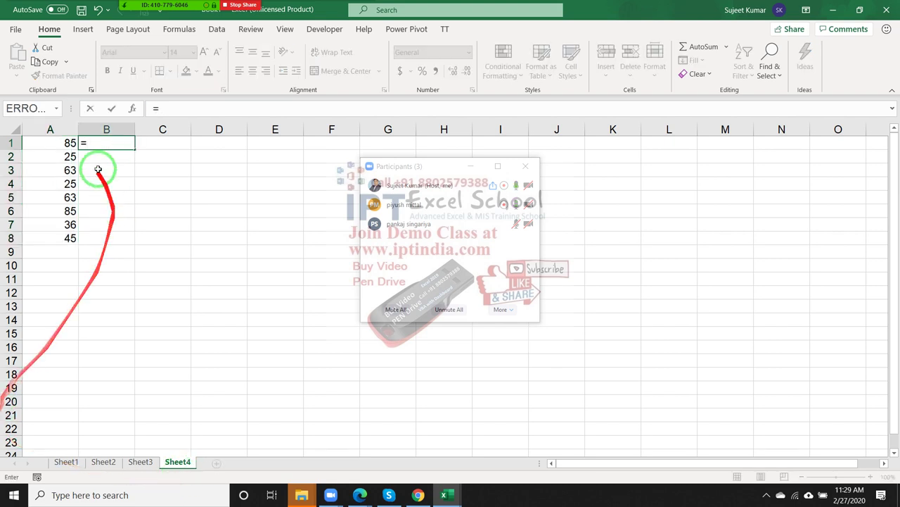
pyautogui.click(40, 140)
pyautogui.write('+')
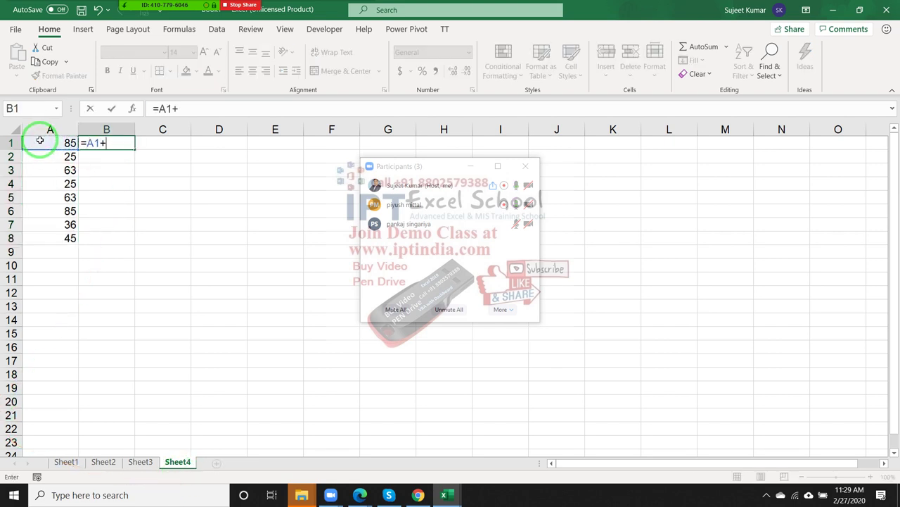
pyautogui.write('20')
pyautogui.press('Return')
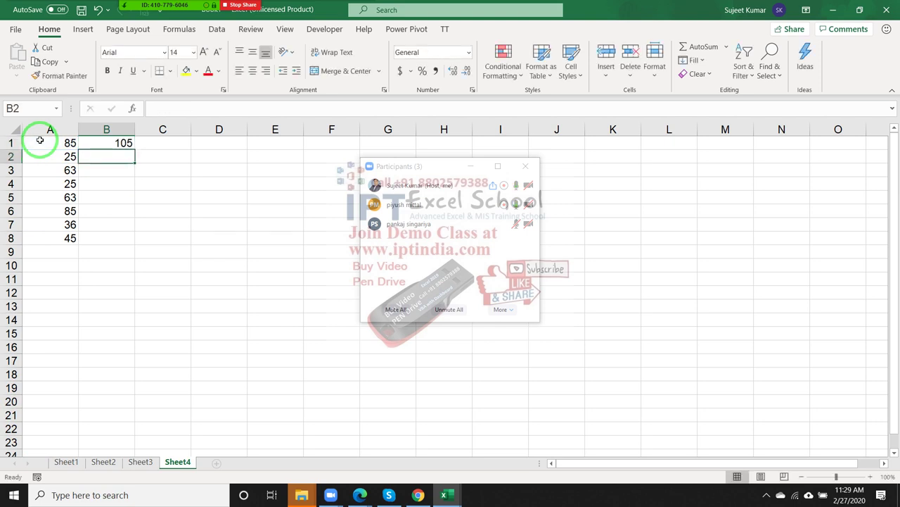
pyautogui.press('Up')
pyautogui.press('Down')
pyautogui.write('=')
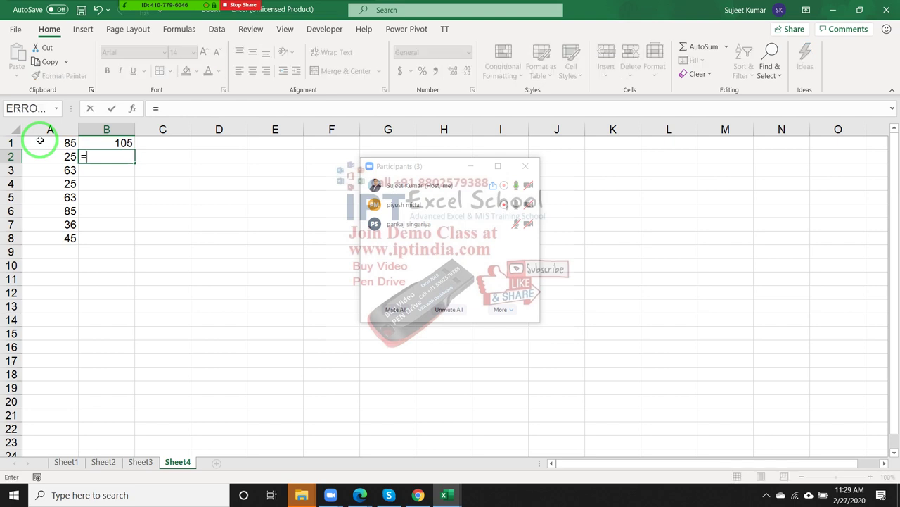
pyautogui.press('Left')
pyautogui.write('+')
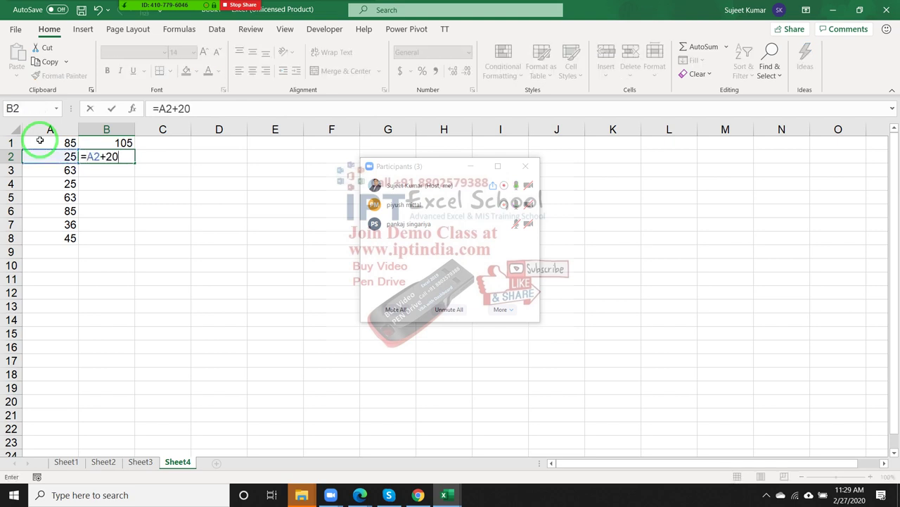
pyautogui.press('Escape')
pyautogui.press('Up')
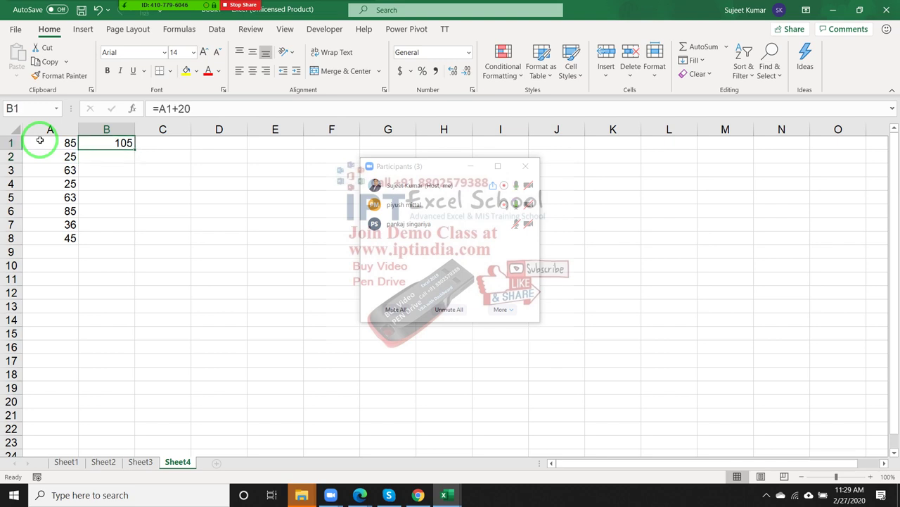
# - Copy the B1 formula into B2:B8 and check the resulting formula in B2
pyautogui.hotkey('ctrl', 'c')
pyautogui.press('Down')
pyautogui.hotkey('shift', 'Down')
pyautogui.hotkey('shift', 'Down')
pyautogui.hotkey('shift', 'Down')
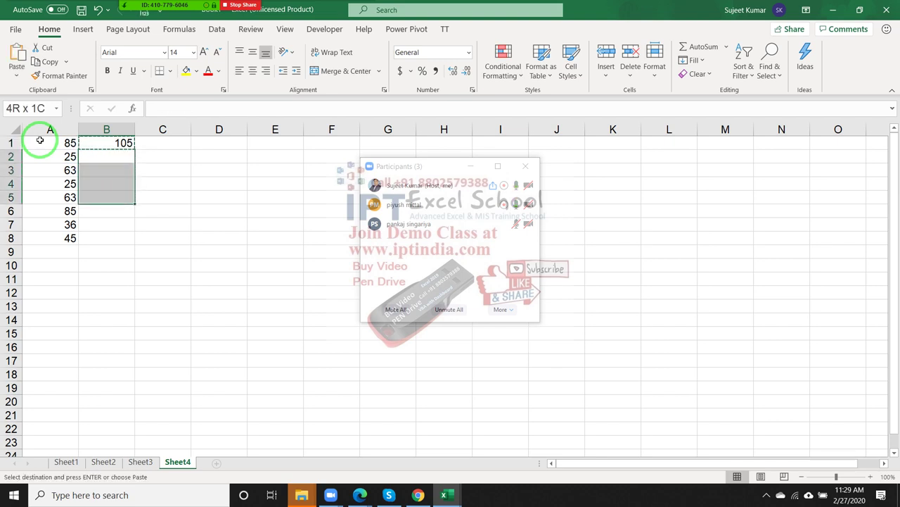
pyautogui.hotkey('shift', 'Down')
pyautogui.hotkey('shift', 'Down')
pyautogui.hotkey('shift', 'Down')
pyautogui.hotkey('ctrl', 'v')
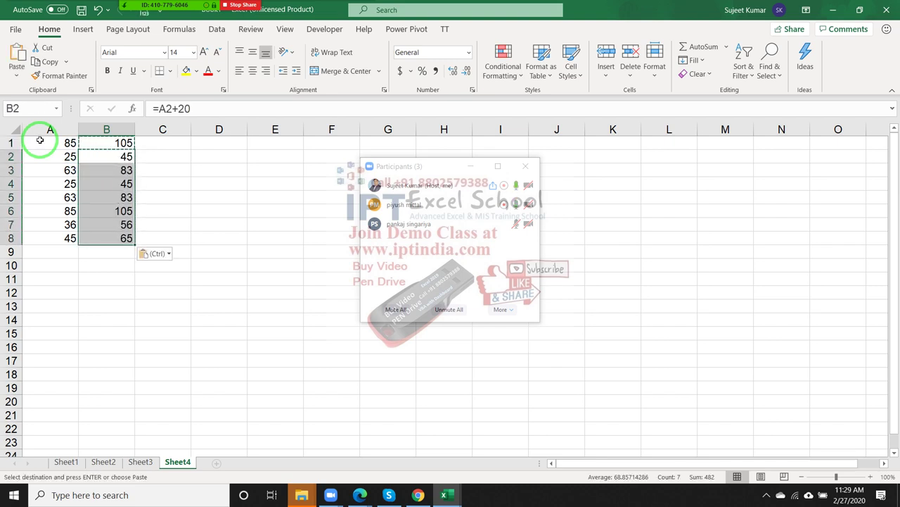
pyautogui.press('Up')
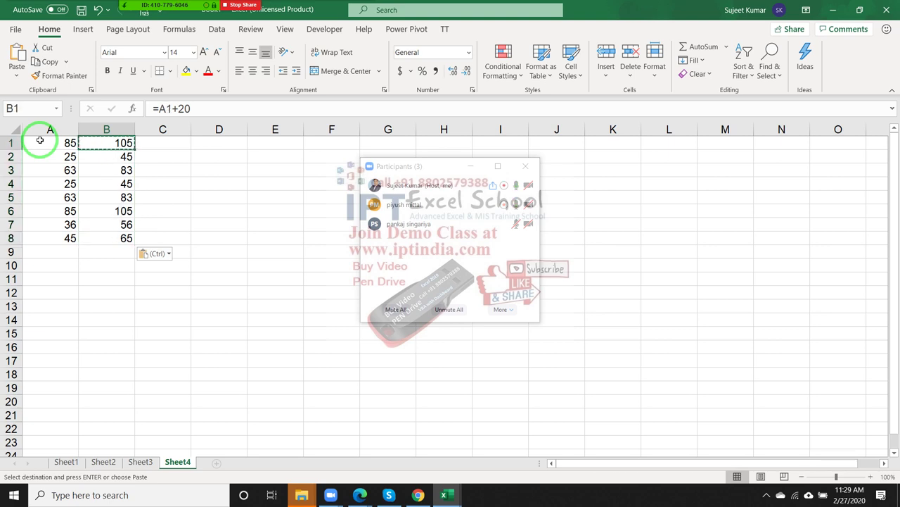
pyautogui.press('Down')
pyautogui.press('F2')
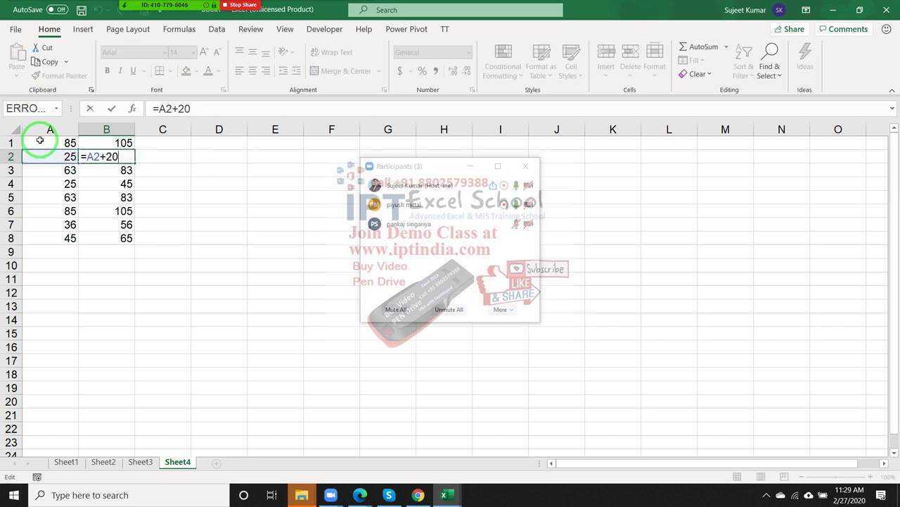
pyautogui.press('Return')
pyautogui.press('F2')
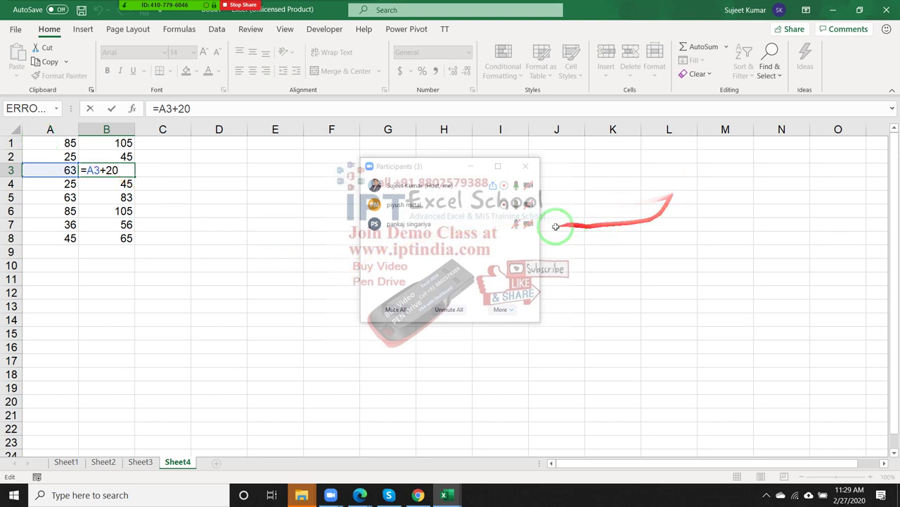
pyautogui.click(524, 225)
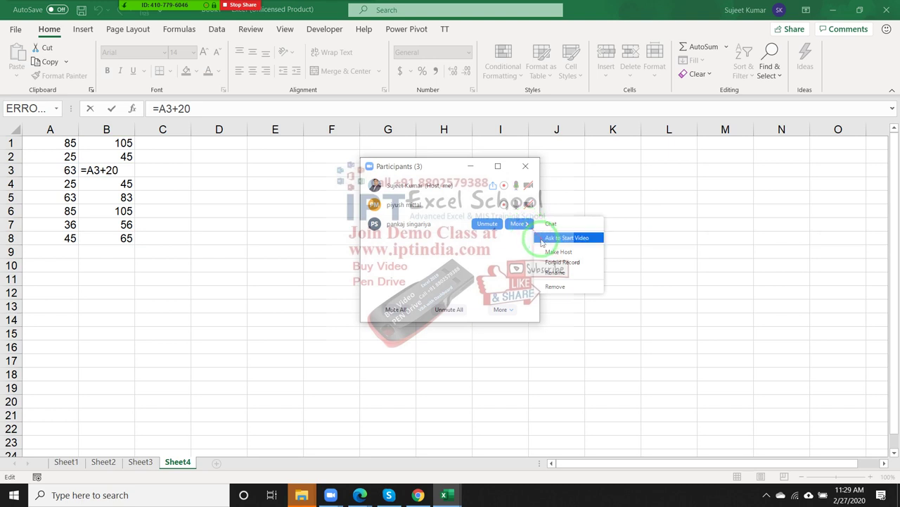
pyautogui.click(567, 237)
pyautogui.hotkey('alt', 'u')
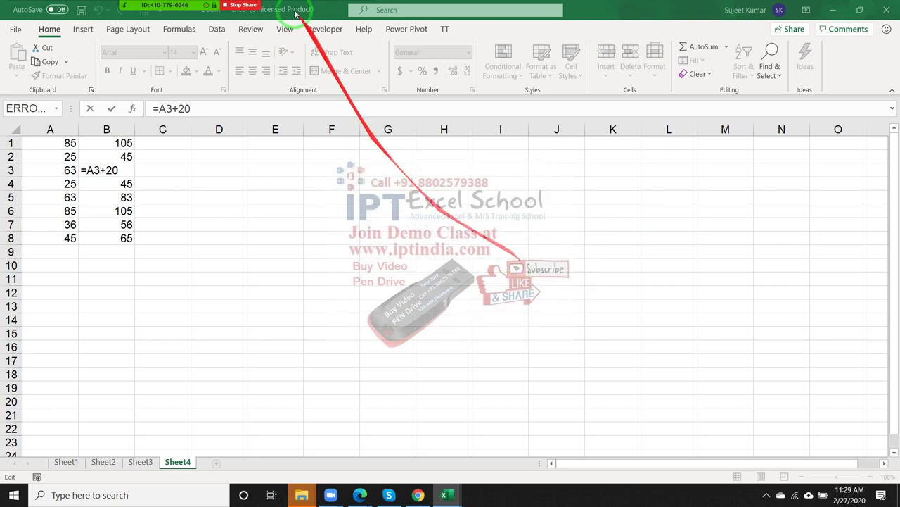
pyautogui.press('Escape')
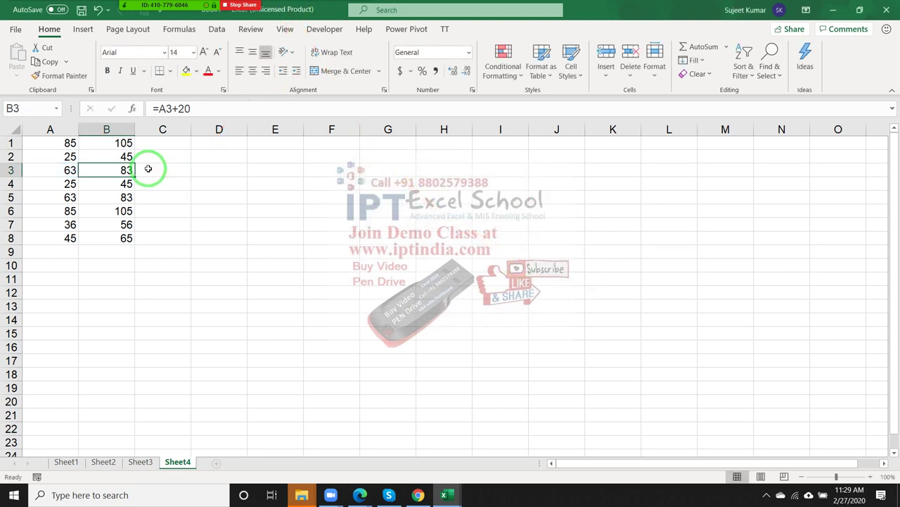
pyautogui.click(121, 156)
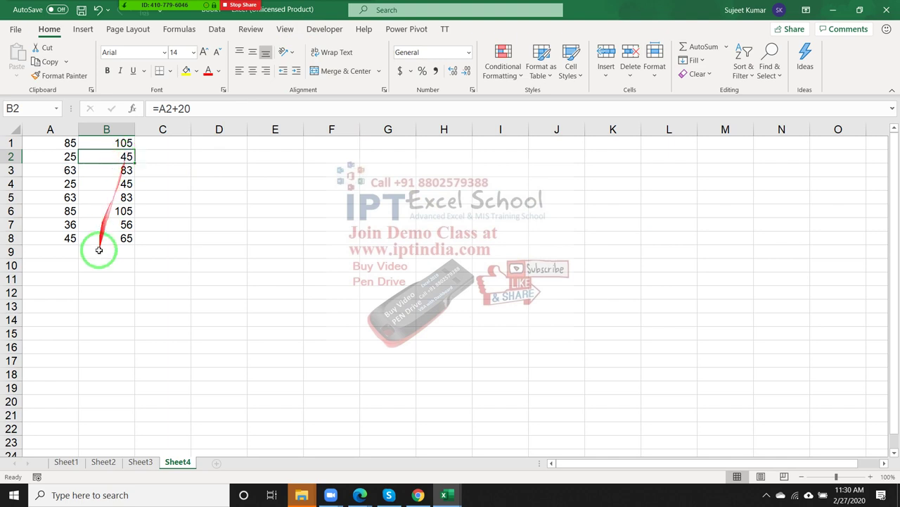
# - On Sheet3, inspect the HRA and Conv formulas and the salary figures through row 17
pyautogui.click(133, 461)
pyautogui.click(281, 238)
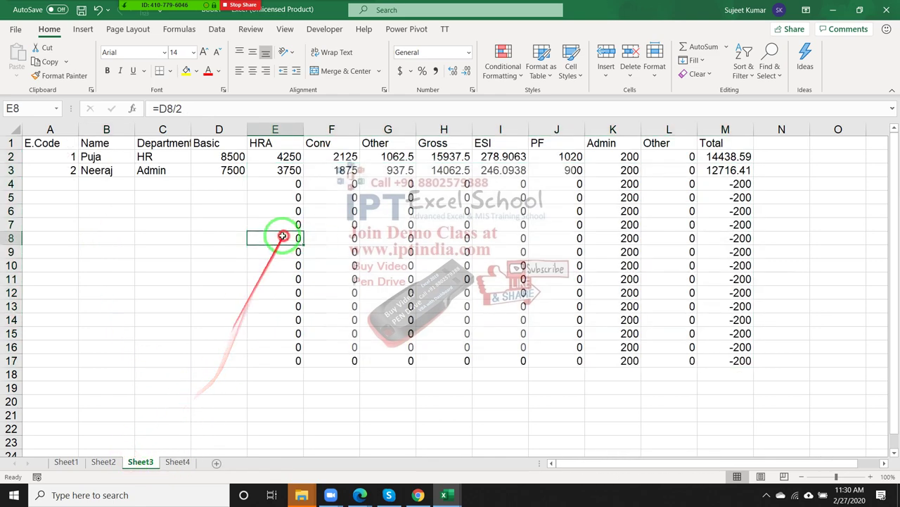
pyautogui.click(292, 157)
pyautogui.click(321, 154)
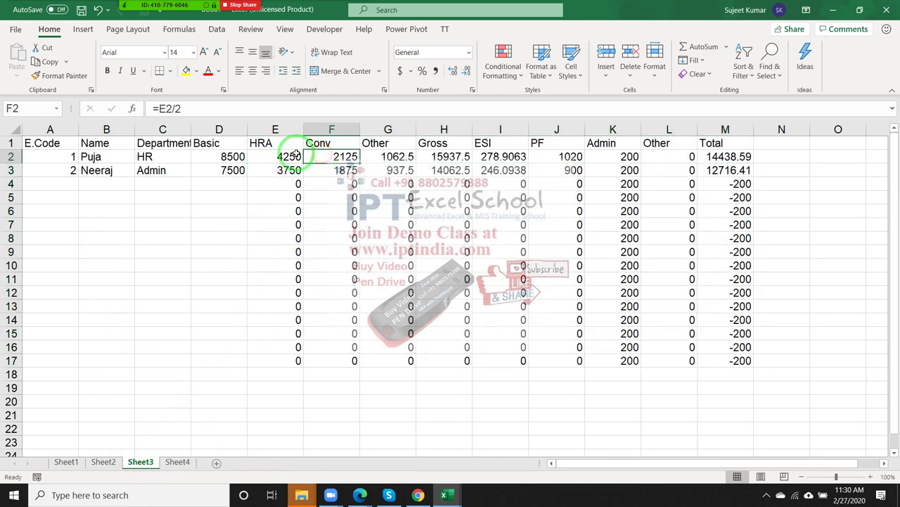
pyautogui.moveTo(295, 156)
pyautogui.mouseDown()
pyautogui.moveTo(660, 139)
pyautogui.moveTo(716, 157)
pyautogui.mouseUp()
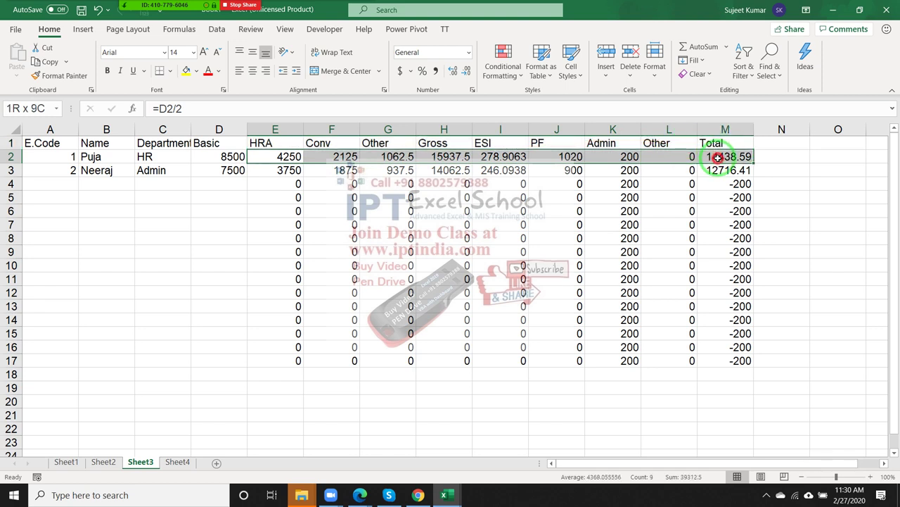
pyautogui.moveTo(716, 157); pyautogui.dragTo(739, 348)
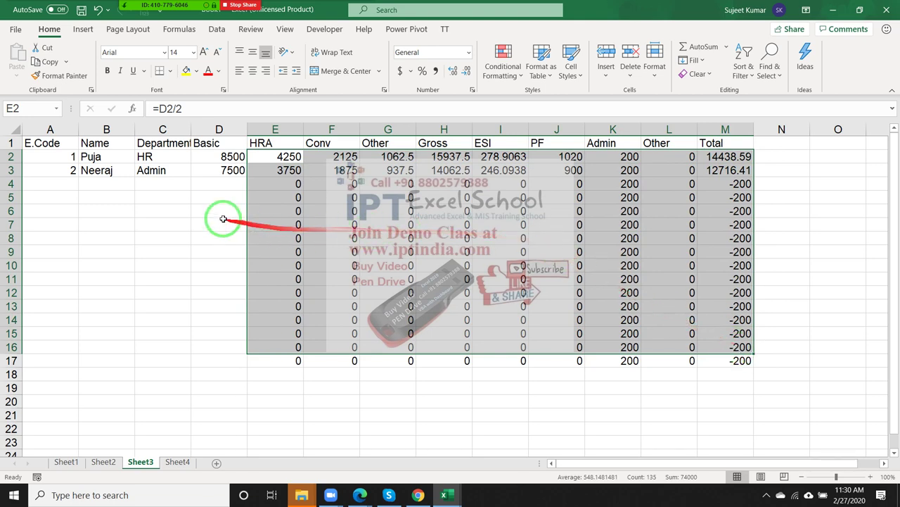
pyautogui.click(200, 210)
# - Fill row 4 with E.Code 3, the employee's name, department Sales and basic 7854
pyautogui.click(70, 187)
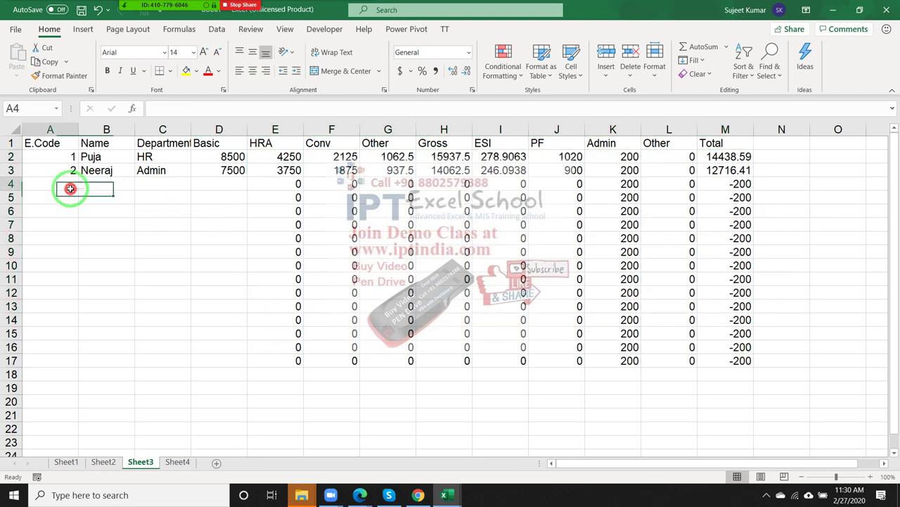
pyautogui.write('3')
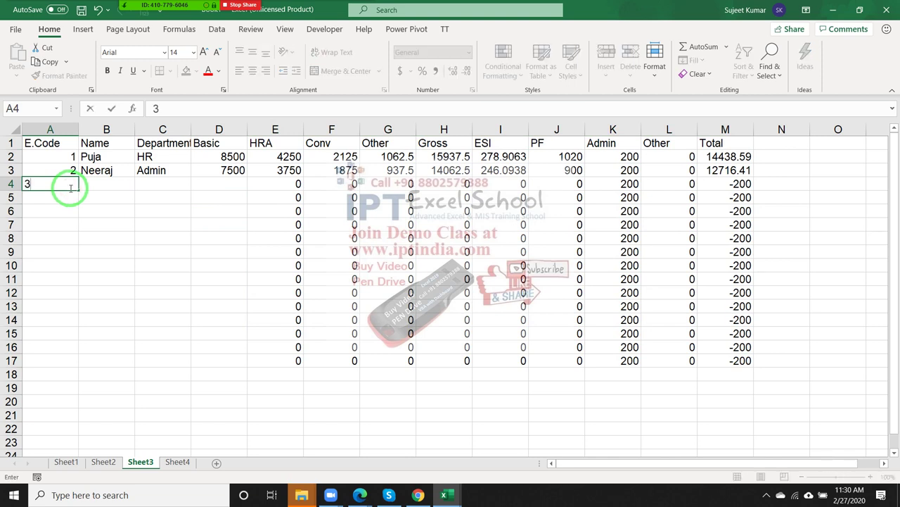
pyautogui.press('Tab')
pyautogui.write('I')
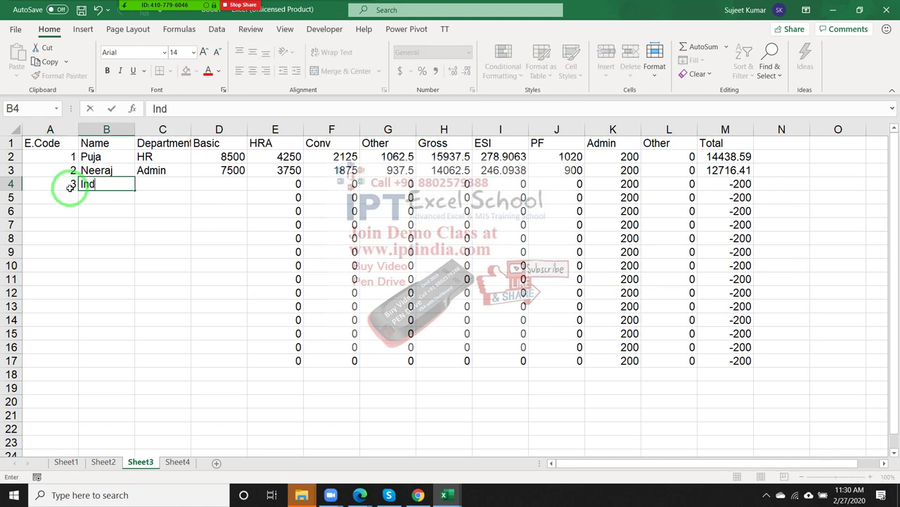
pyautogui.press('Tab')
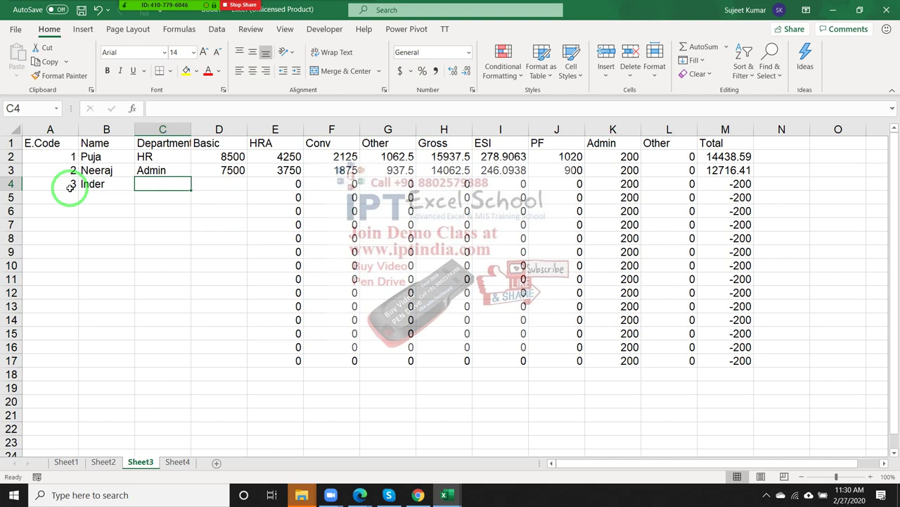
pyautogui.write('Sales')
pyautogui.press('Tab')
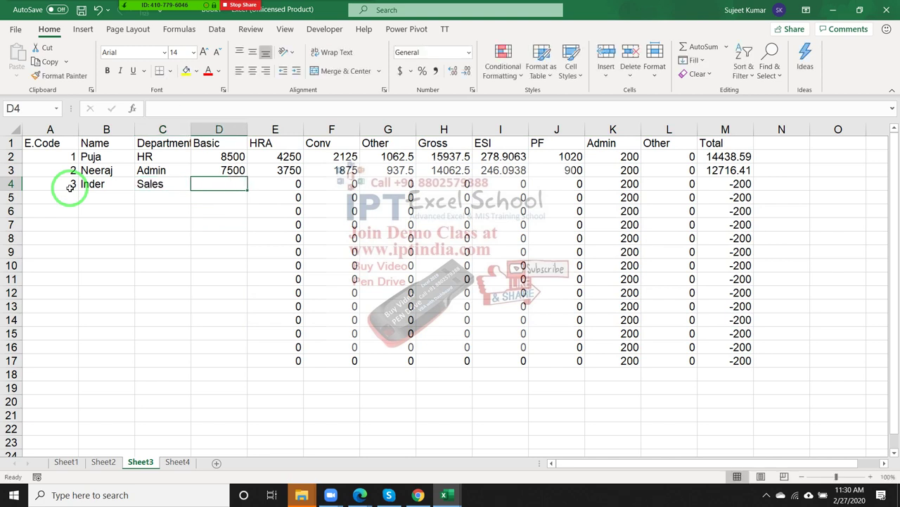
pyautogui.write('7854')
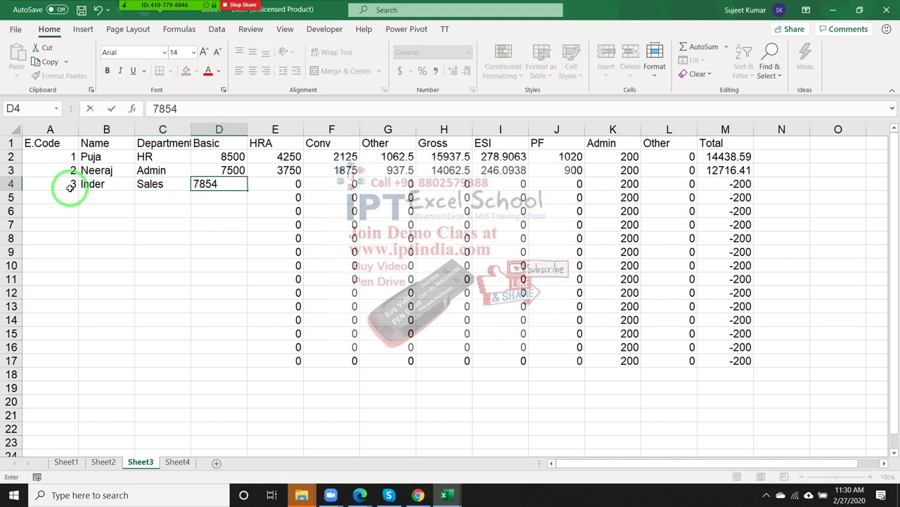
pyautogui.press('Return')
# - Review the new row 4 entries, then switch to Sheet2
pyautogui.press('Up')
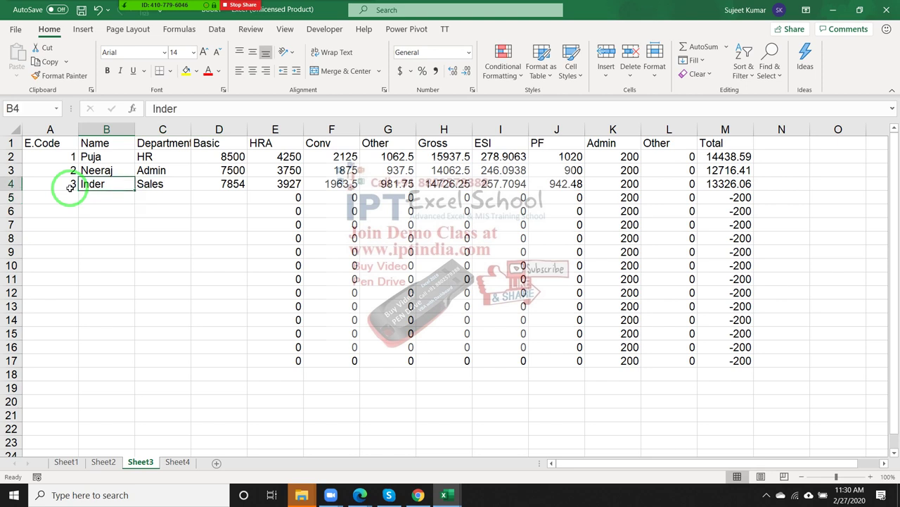
pyautogui.press('Right')
pyautogui.press('Right')
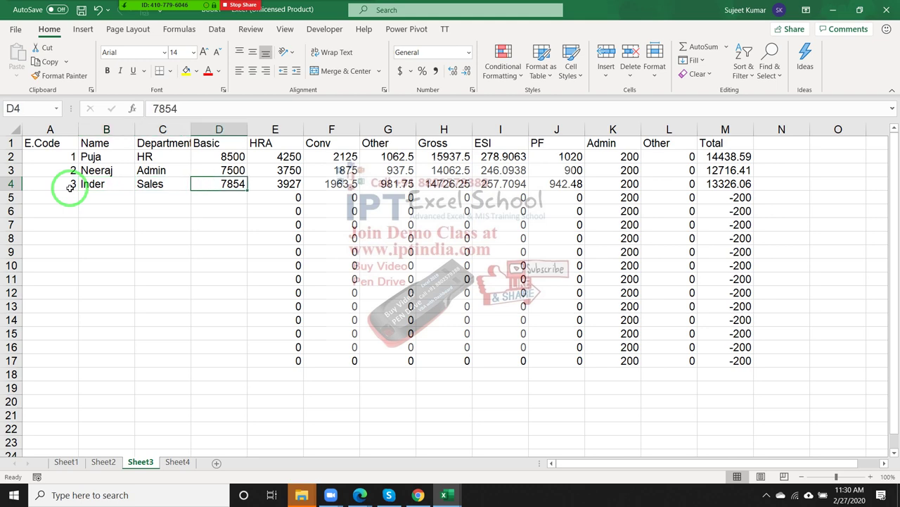
pyautogui.click(104, 461)
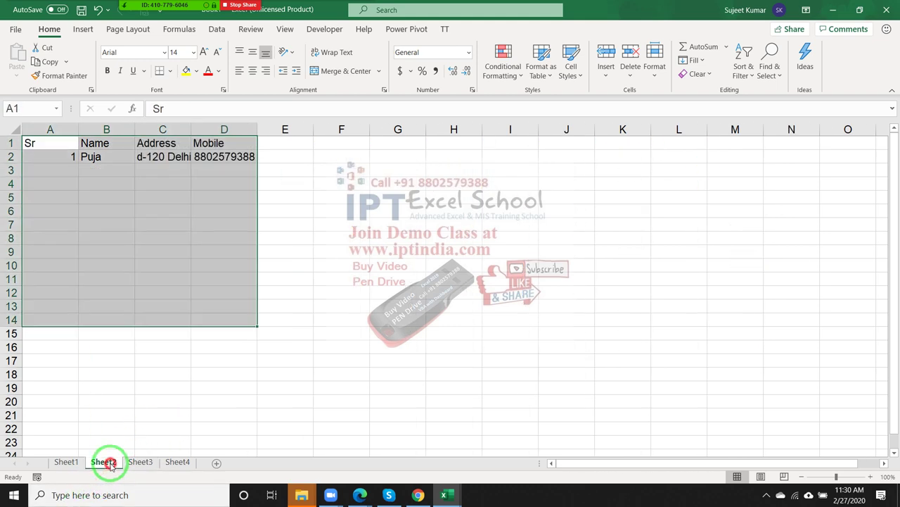
# - Enter the value 20 in cell E4 of Sheet1
pyautogui.click(68, 462)
pyautogui.click(300, 187)
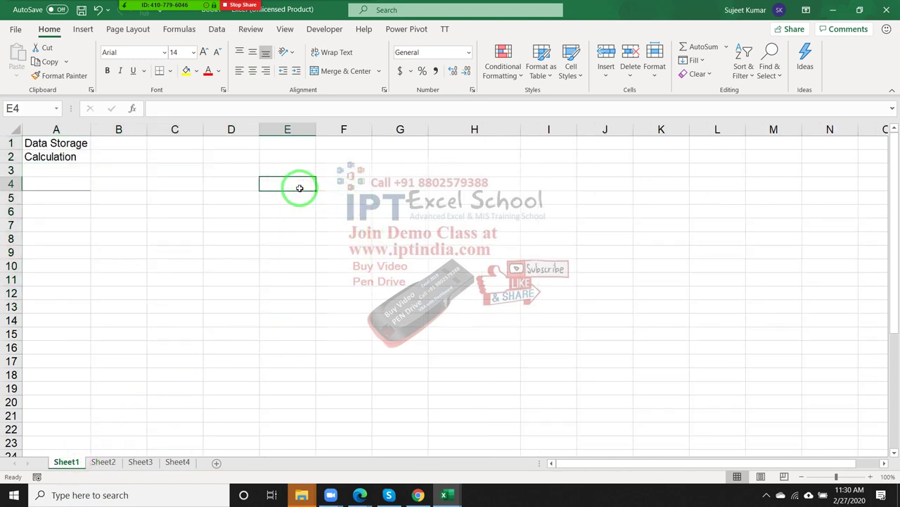
pyautogui.write('20')
pyautogui.press('Return')
# - Start a trial formula =E4+20 in E5, then cancel it
pyautogui.write('=')
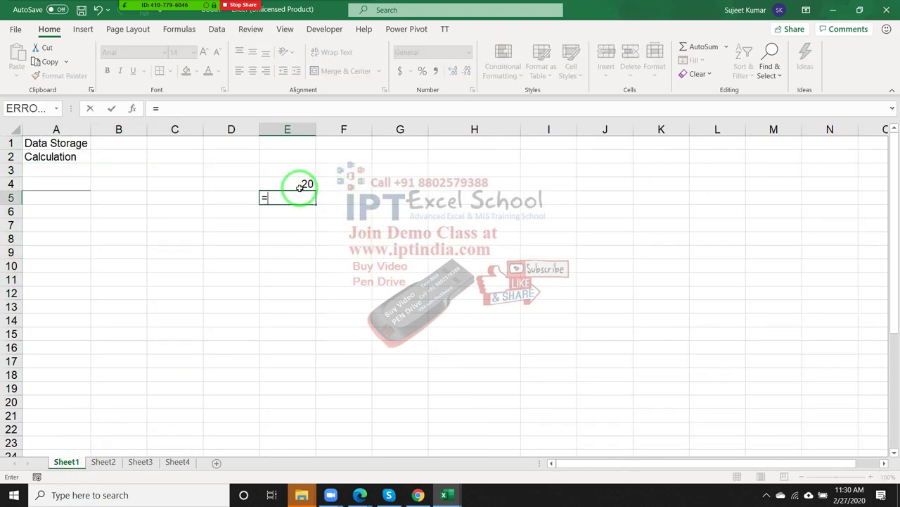
pyautogui.click(299, 187)
pyautogui.write('+20')
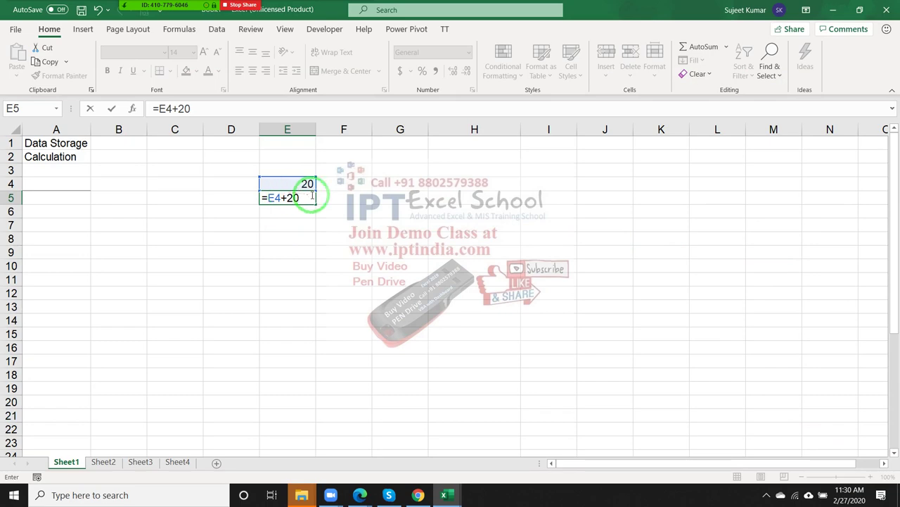
pyautogui.press('Escape')
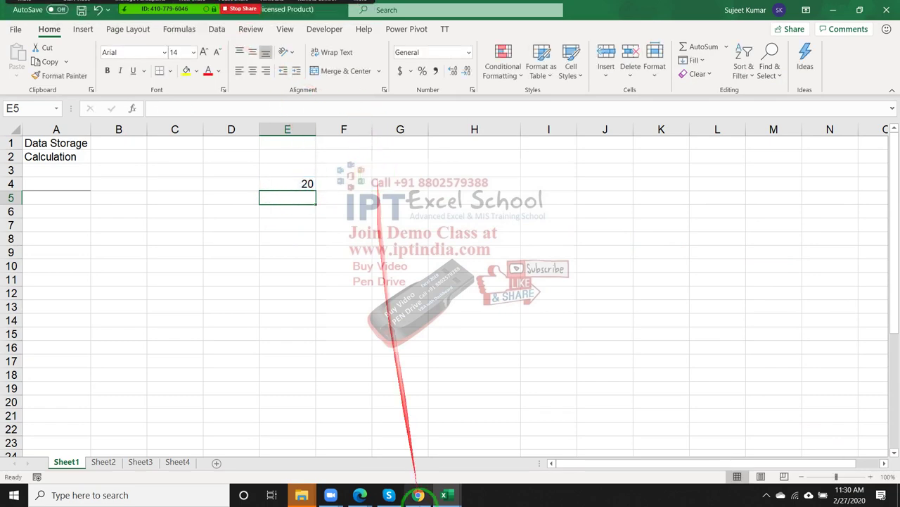
# - Glance at a chat conversation in the browser, then return to Excel
pyautogui.click(418, 495)
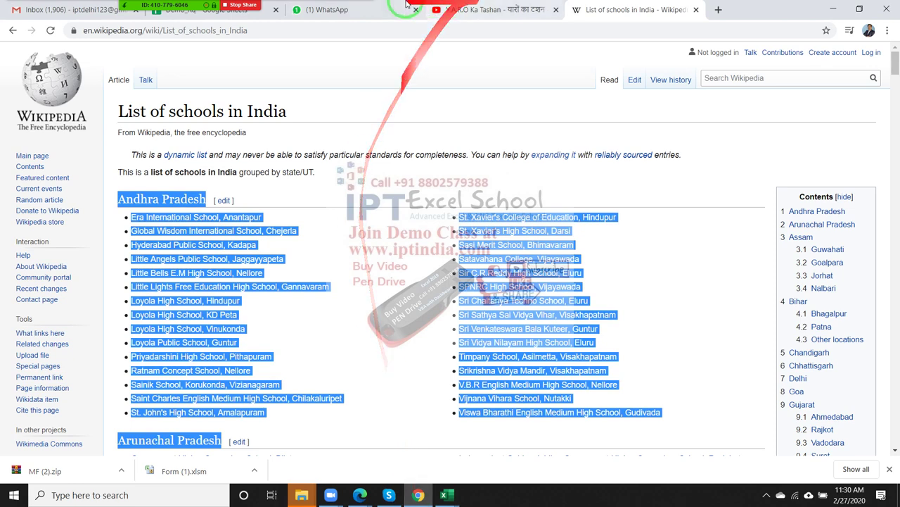
pyautogui.click(358, 14)
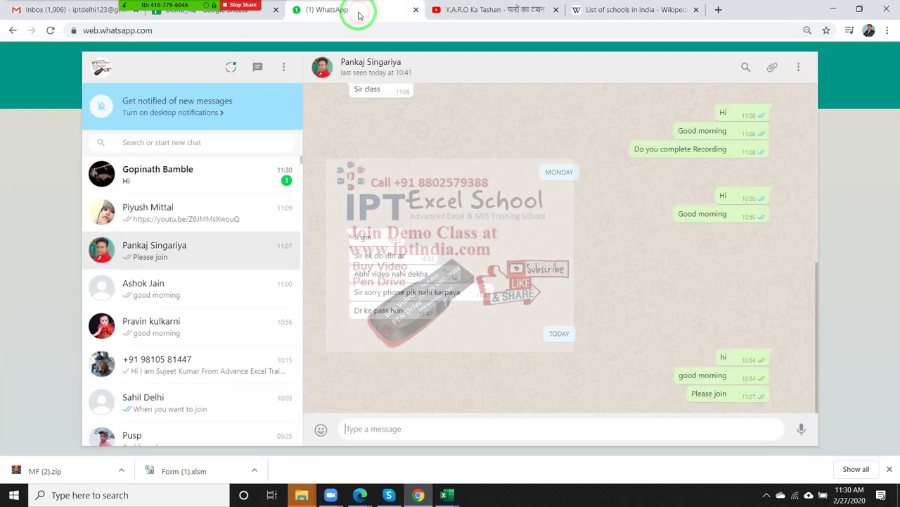
pyautogui.click(233, 208)
pyautogui.hotkey('alt', 'Tab')
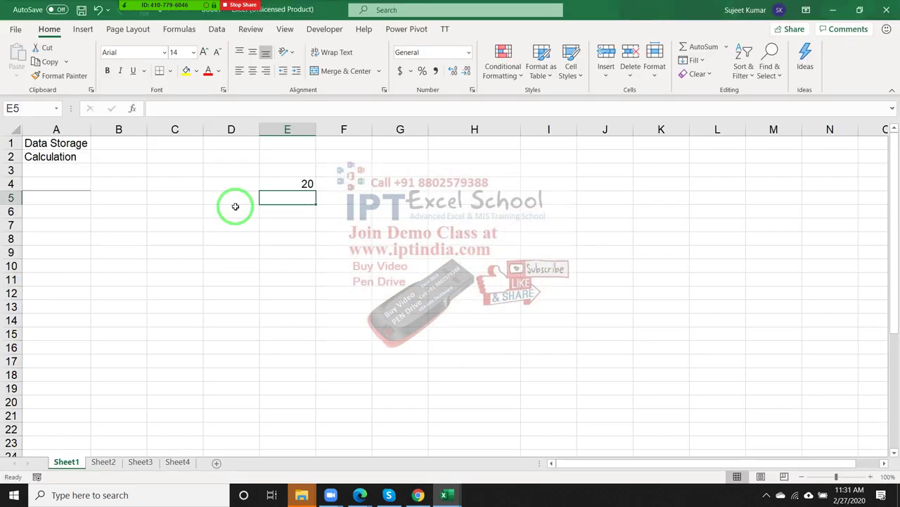
pyautogui.click(296, 187)
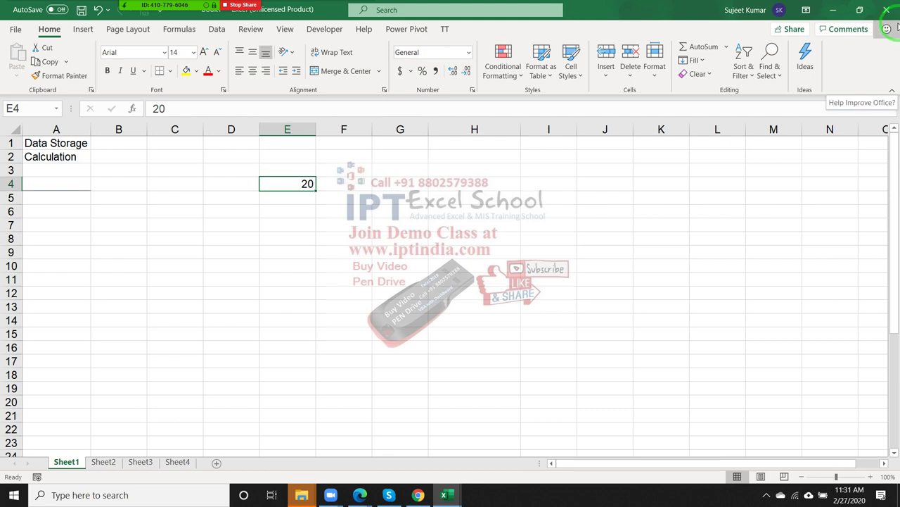
pyautogui.moveTo(887, 28); pyautogui.dragTo(846, 398)
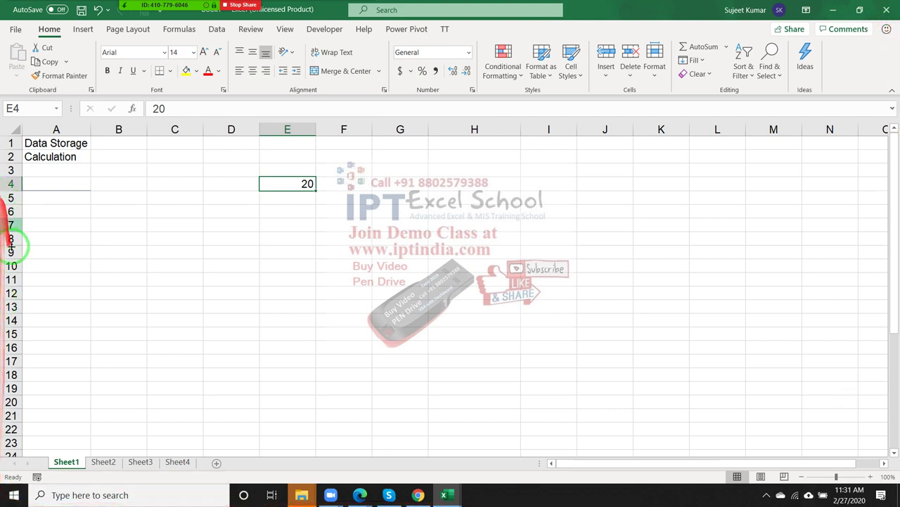
pyautogui.click(43, 170)
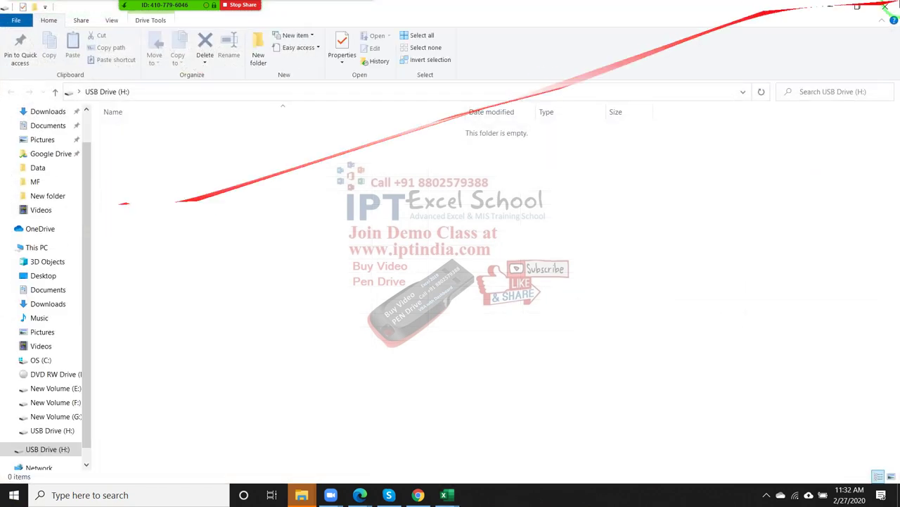
pyautogui.click(885, 6)
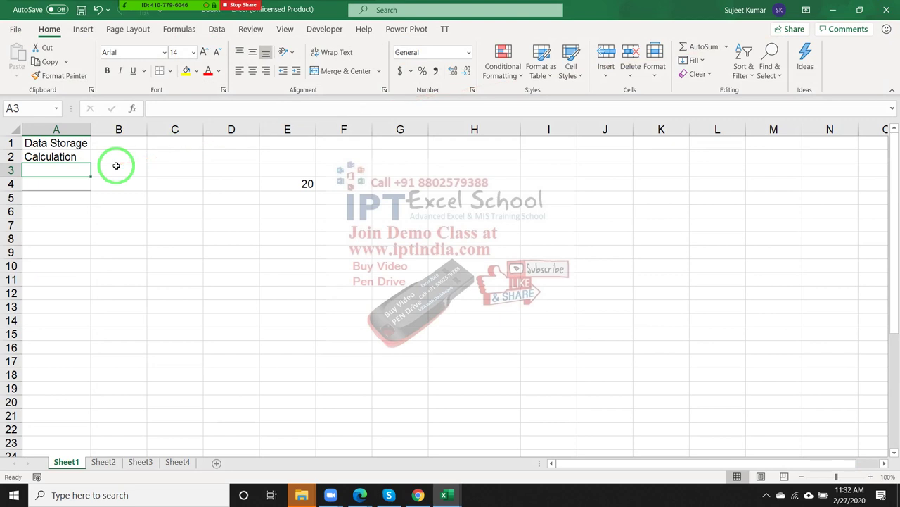
# - Enter Report in A3 of Sheet1, then add a new blank worksheet after Sheet4
pyautogui.write('Report')
pyautogui.click(176, 253)
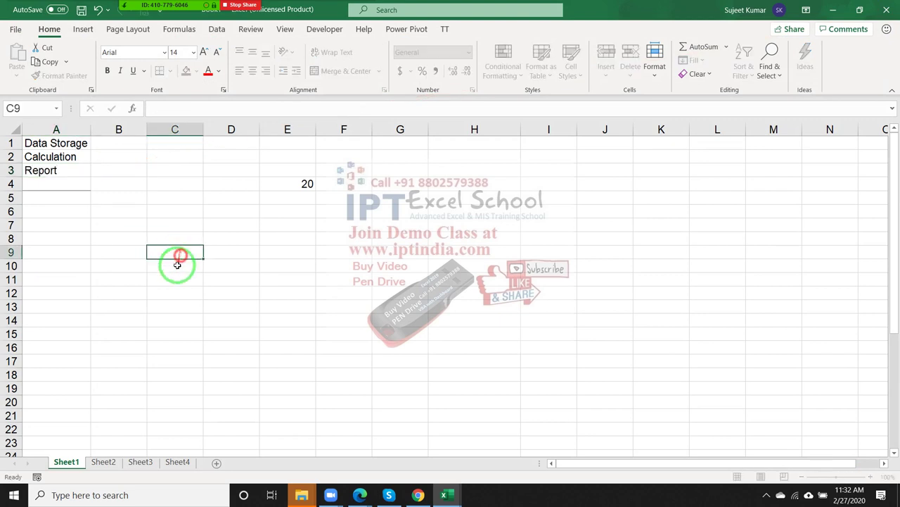
pyautogui.click(187, 460)
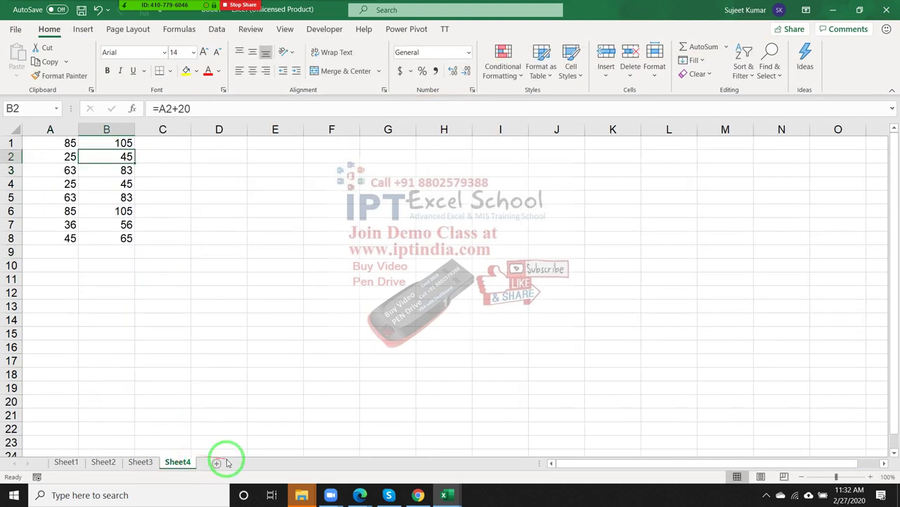
pyautogui.click(217, 462)
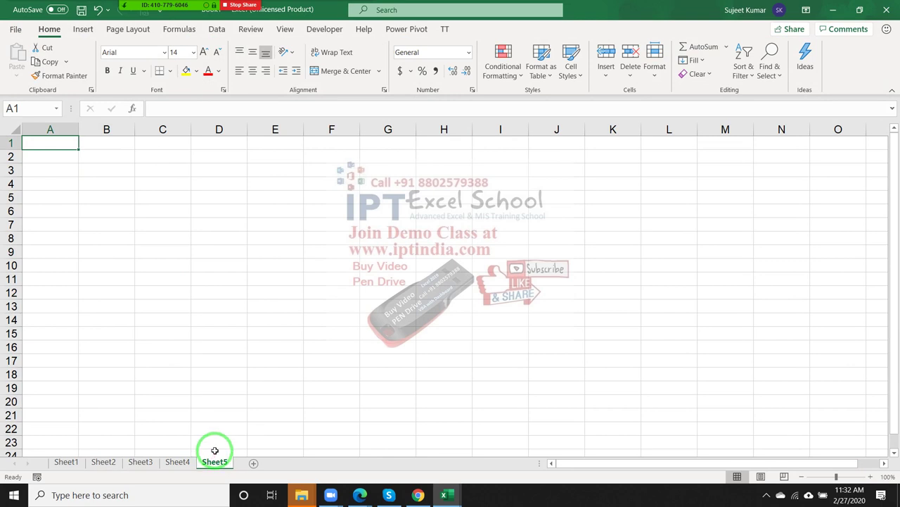
# - Label A1 Month and A2 Sales, and fill months Jan through May across B1:F1
pyautogui.write('Month')
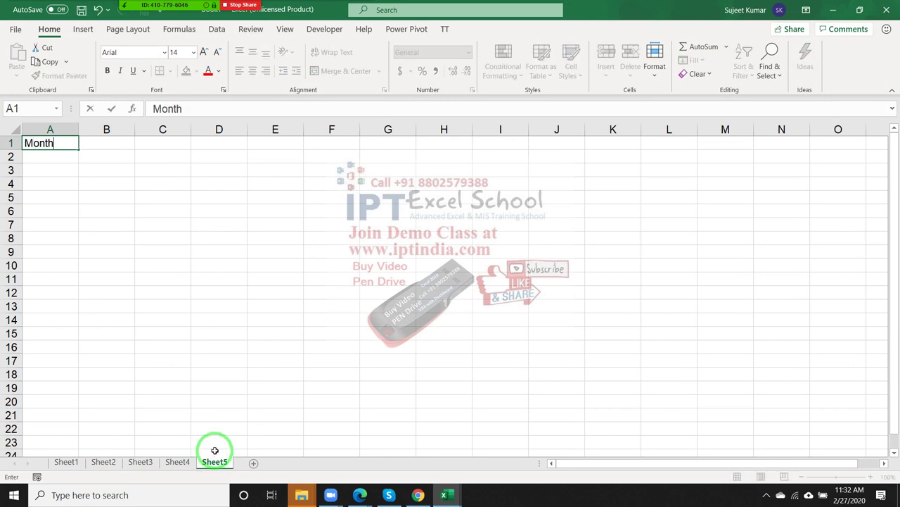
pyautogui.press('Return')
pyautogui.write('Sales')
pyautogui.press('Return')
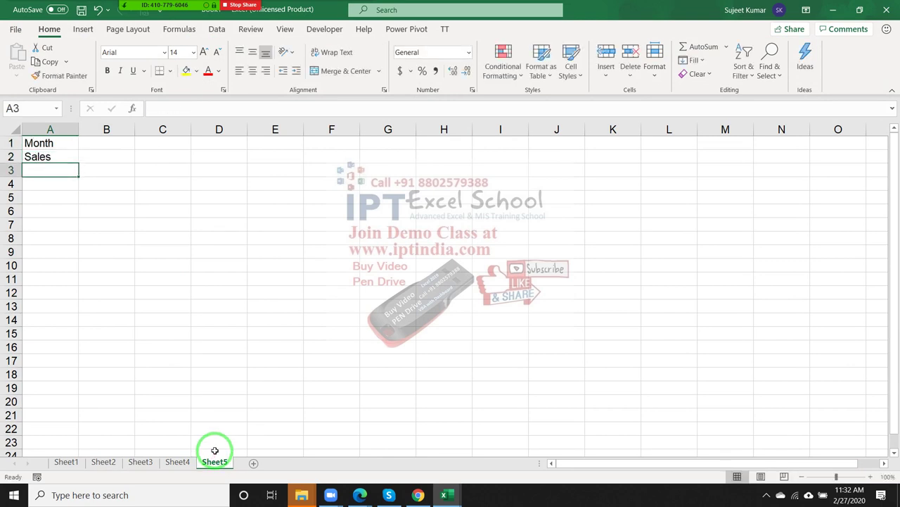
pyautogui.press('Up')
pyautogui.press('Up')
pyautogui.press('Right')
pyautogui.write('JAn')
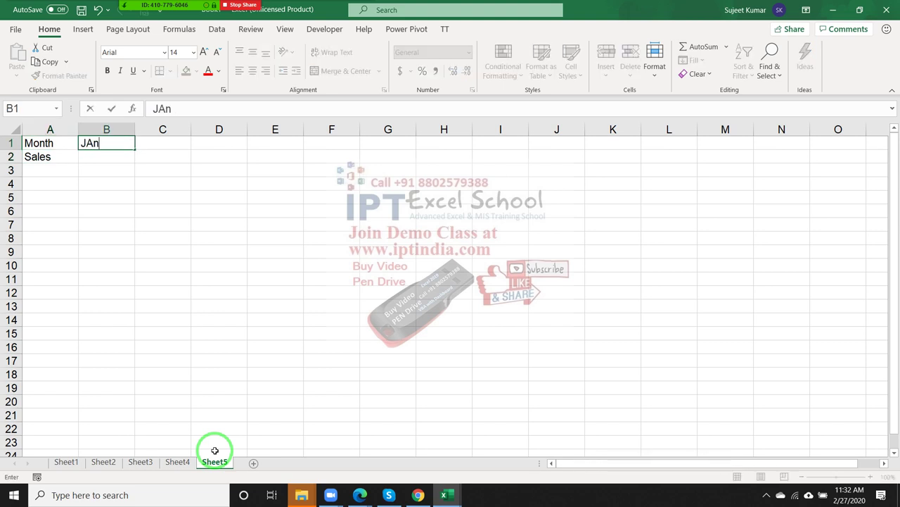
pyautogui.press('Return')
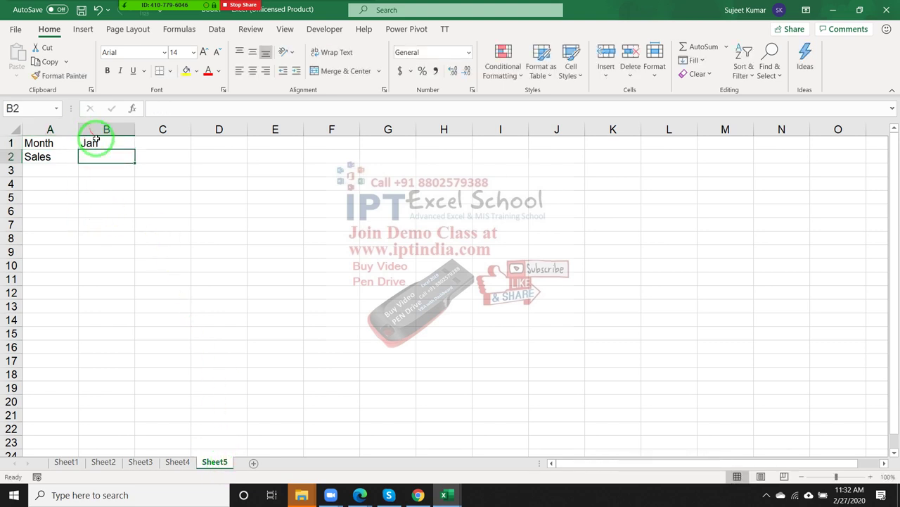
pyautogui.click(99, 143)
pyautogui.moveTo(133, 148); pyautogui.dragTo(332, 140)
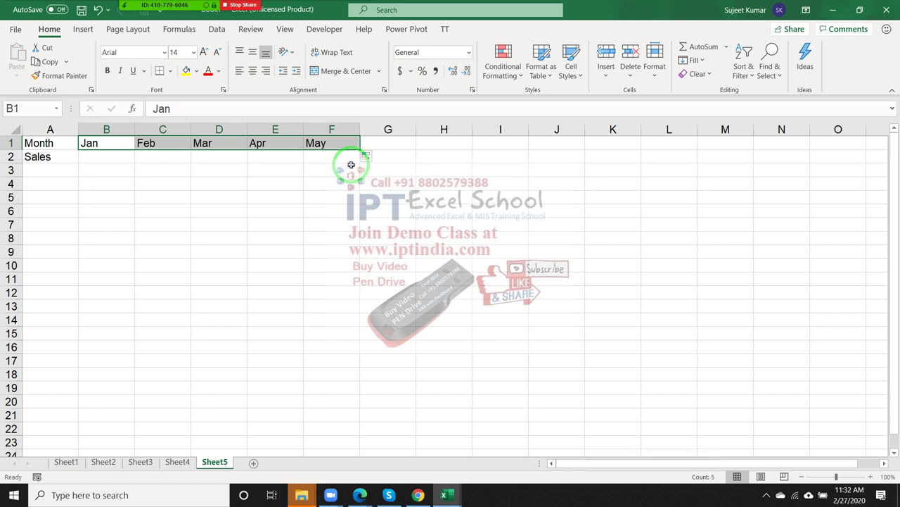
# - Enter Jan–May sales 85, 36, 96, 45, 96 in B2:F2 and open the File backstage
pyautogui.click(114, 157)
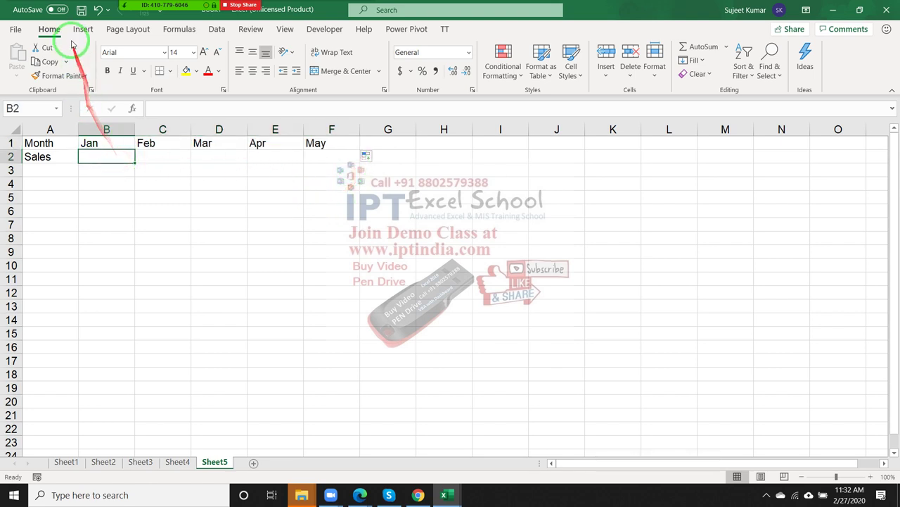
pyautogui.write('85')
pyautogui.press('Tab')
pyautogui.write('3')
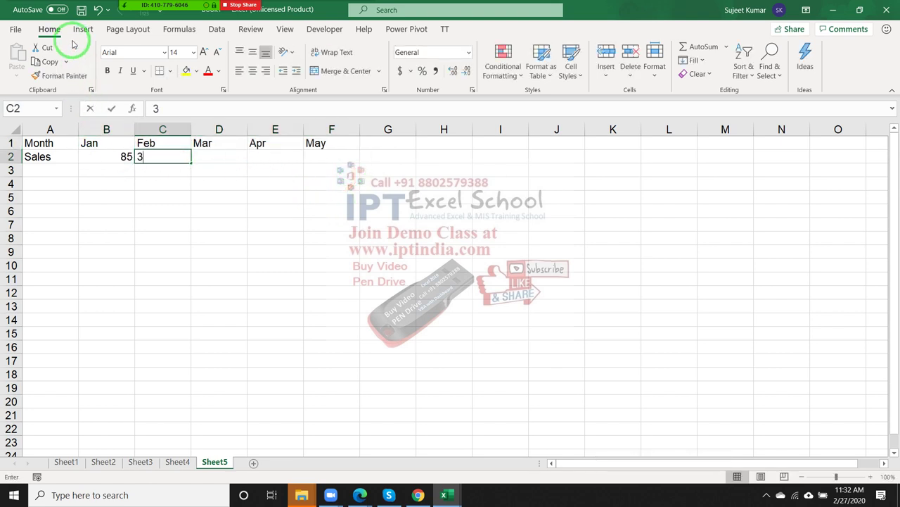
pyautogui.write('6')
pyautogui.press('Tab')
pyautogui.write('96')
pyautogui.press('Tab')
pyautogui.write('45')
pyautogui.press('Tab')
pyautogui.write('9')
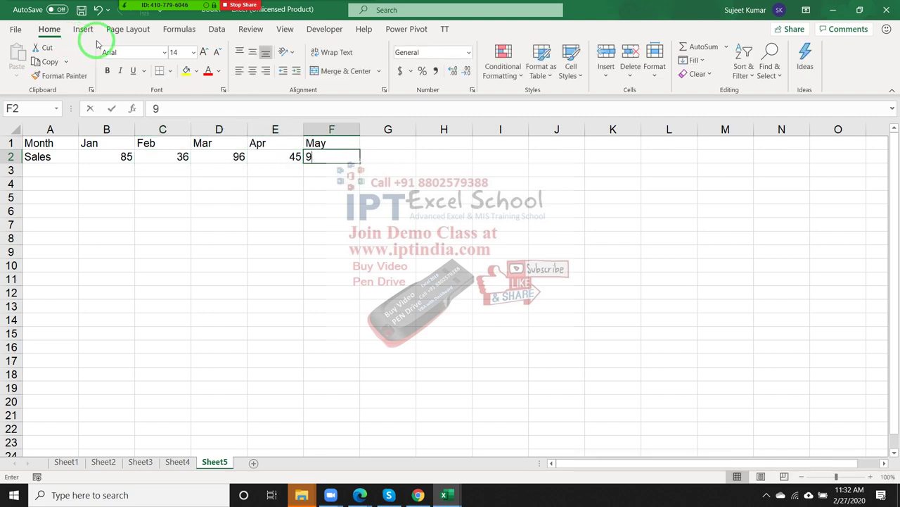
pyautogui.write('6')
pyautogui.press('Return')
pyautogui.click(15, 29)
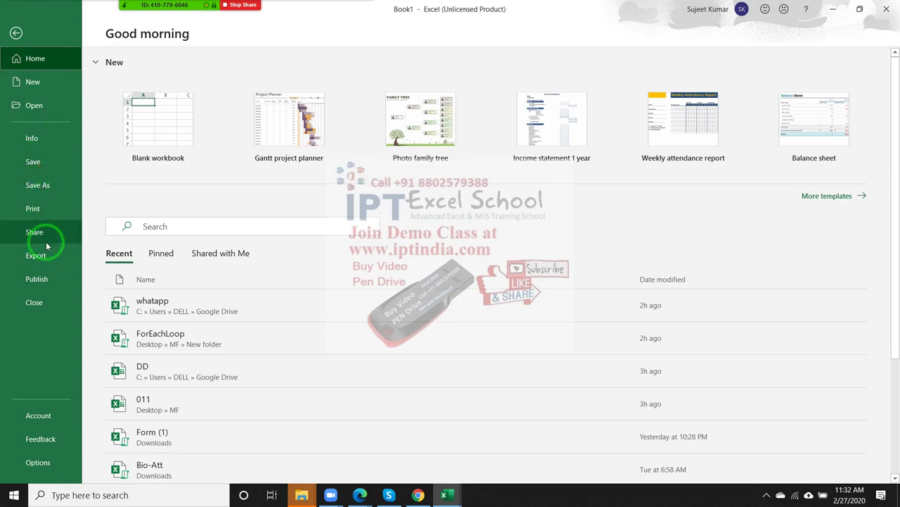
# - Open the recent workbook DD and go to its Data sheet
pyautogui.click(36, 104)
pyautogui.click(396, 255)
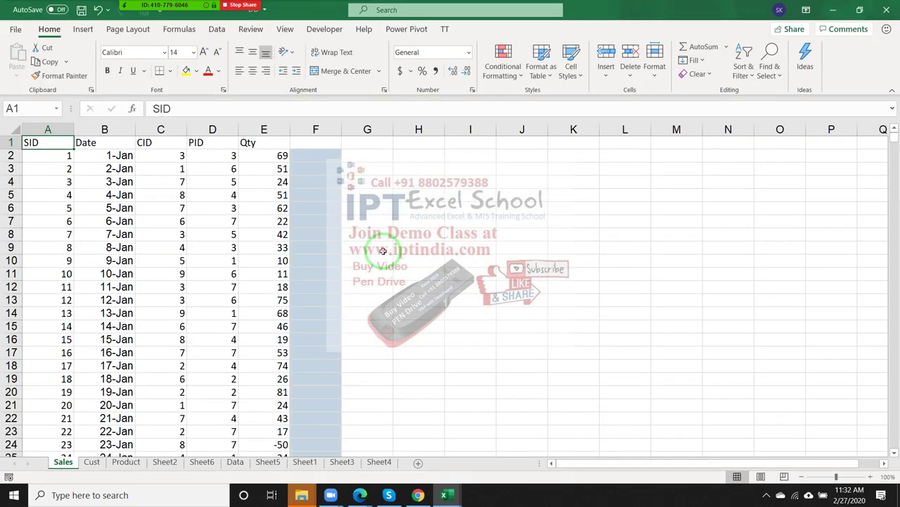
pyautogui.click(235, 462)
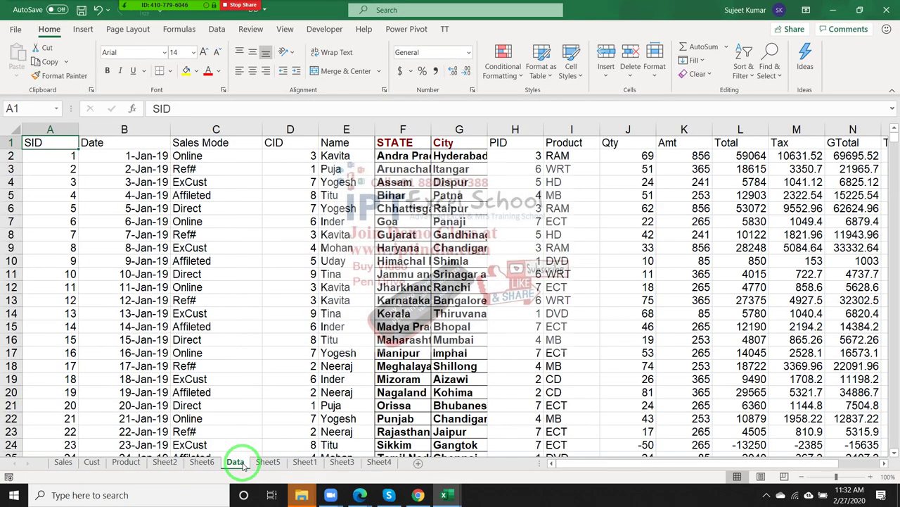
# - Replace the Amt column heading with MRP
pyautogui.hotkey('ctrl', 'Right')
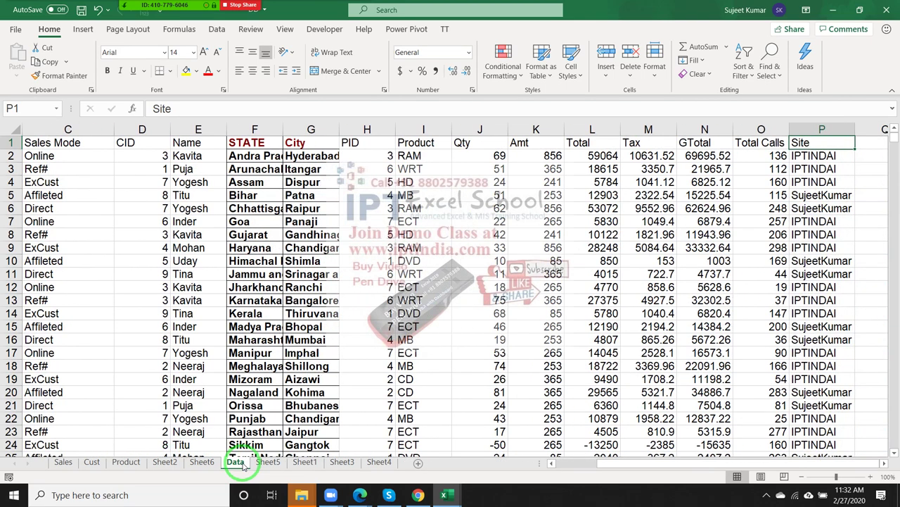
pyautogui.hotkey('ctrl', 'Left')
pyautogui.press('Right')
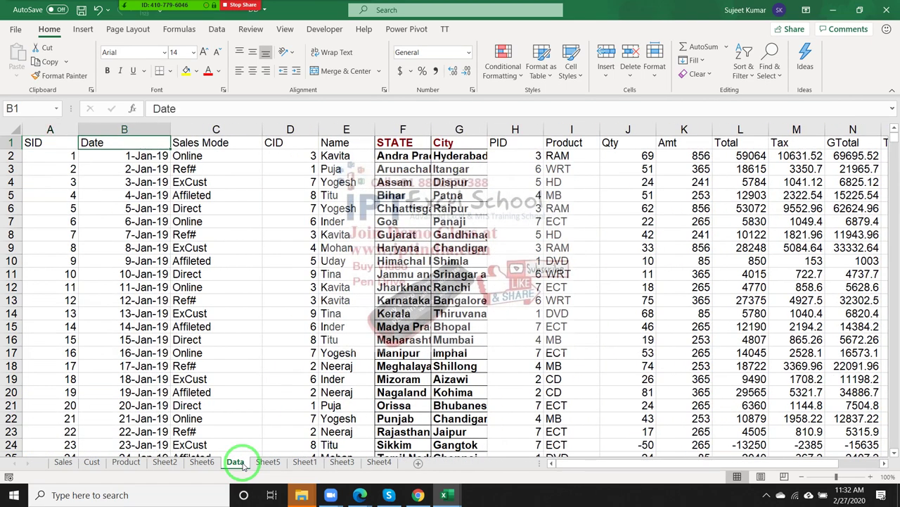
pyautogui.press('Right')
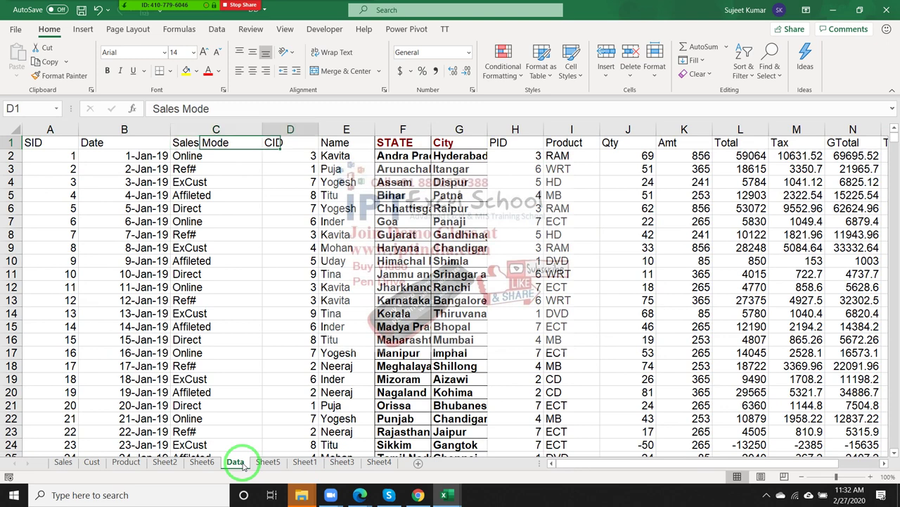
pyautogui.press('Right')
pyautogui.press('Right')
pyautogui.press('Right')
pyautogui.press('Right')
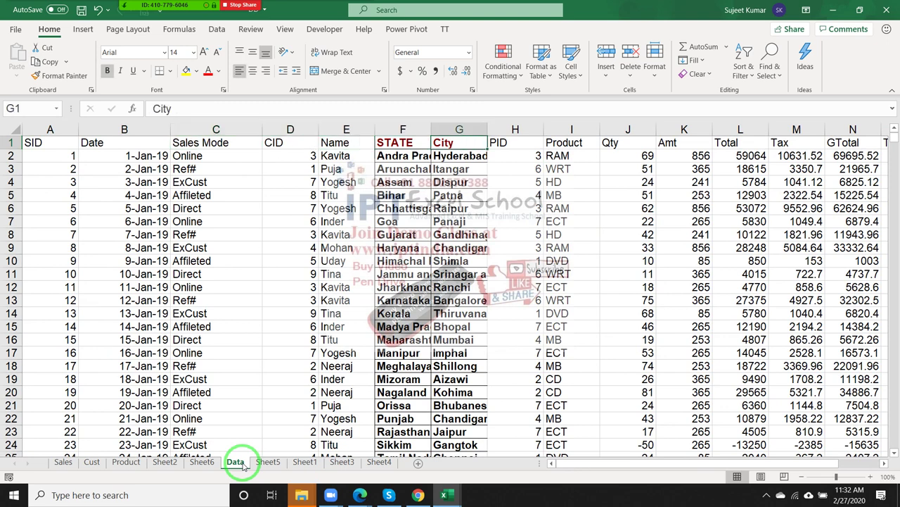
pyautogui.press('Right')
pyautogui.press('Right')
pyautogui.press('Right')
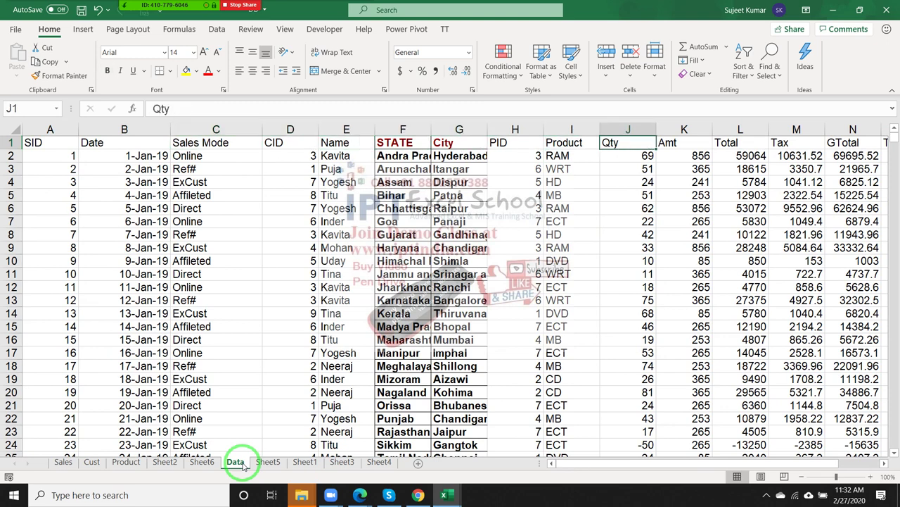
pyautogui.press('Right')
pyautogui.write('MRP')
pyautogui.press('Return')
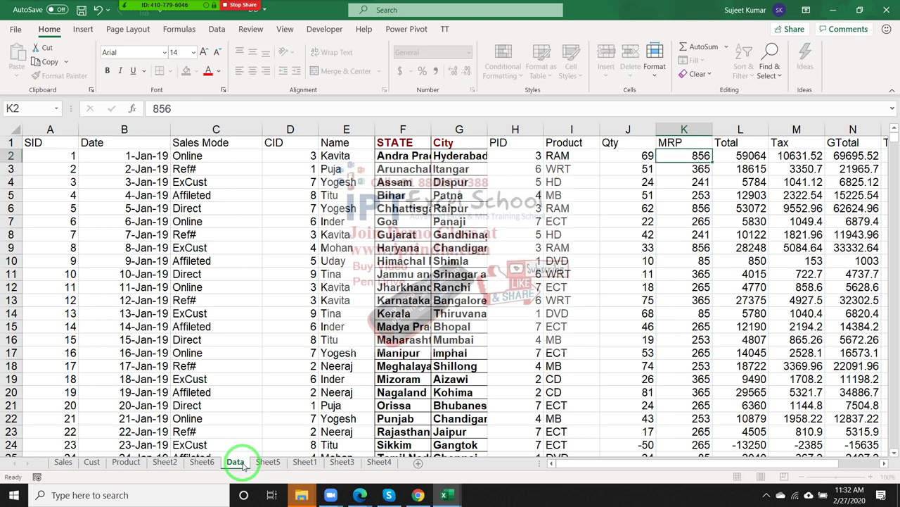
# - Review the remaining headings: Total, Total Calls, Site, back to SID and Sales Mode
pyautogui.press('Up')
pyautogui.press('Right')
pyautogui.press('Right')
pyautogui.press('Right')
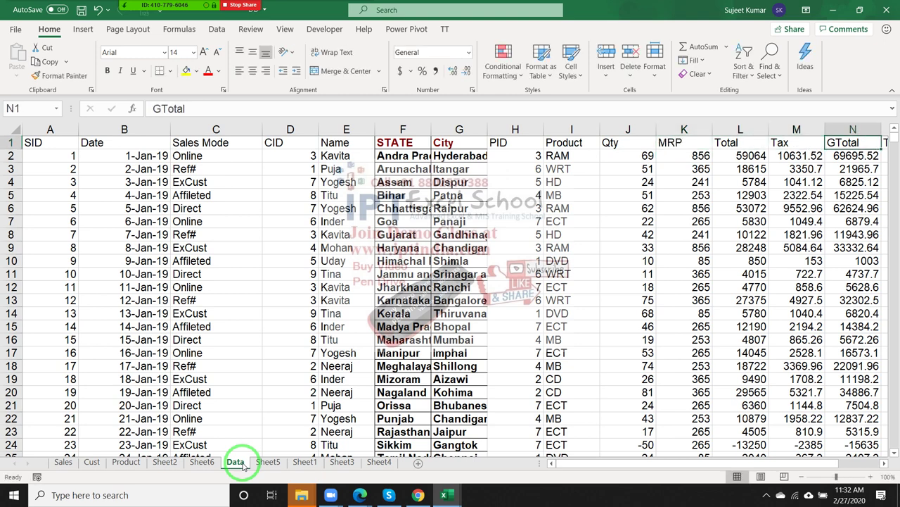
pyautogui.press('Right')
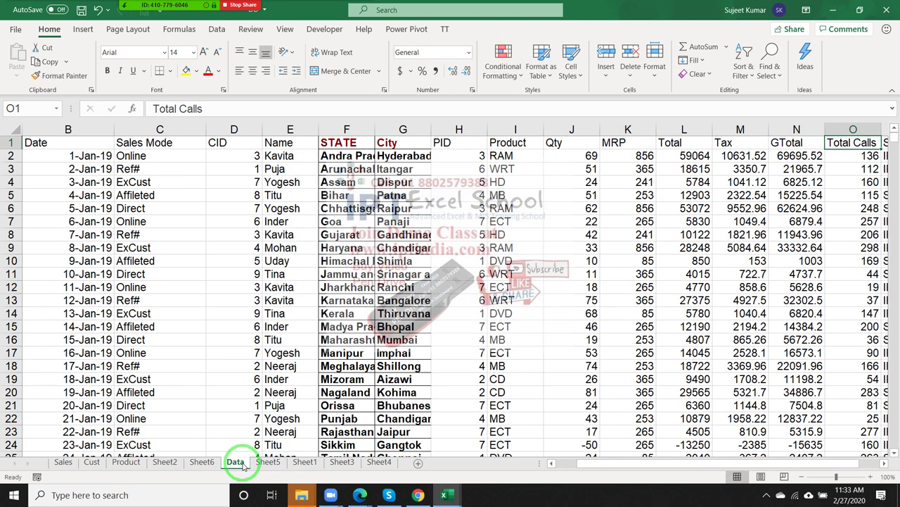
pyautogui.press('Right')
pyautogui.press('Left')
pyautogui.press('Right')
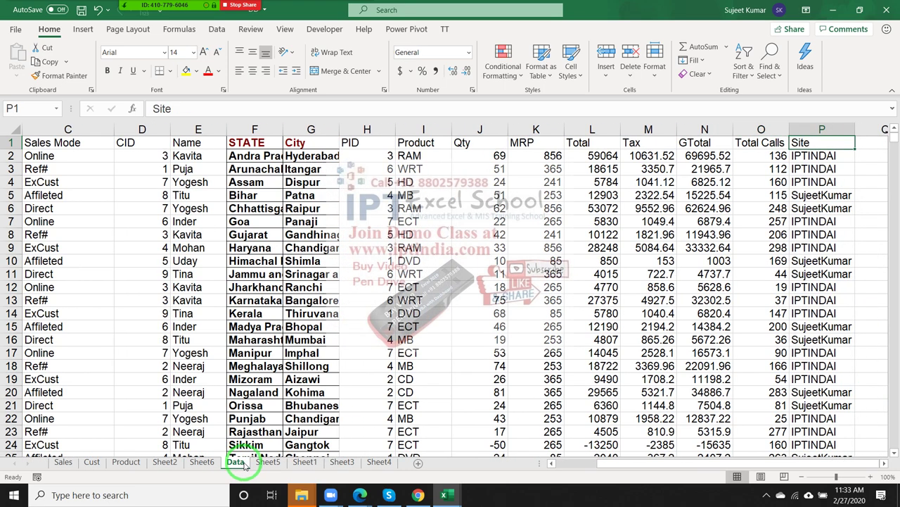
pyautogui.press('Left')
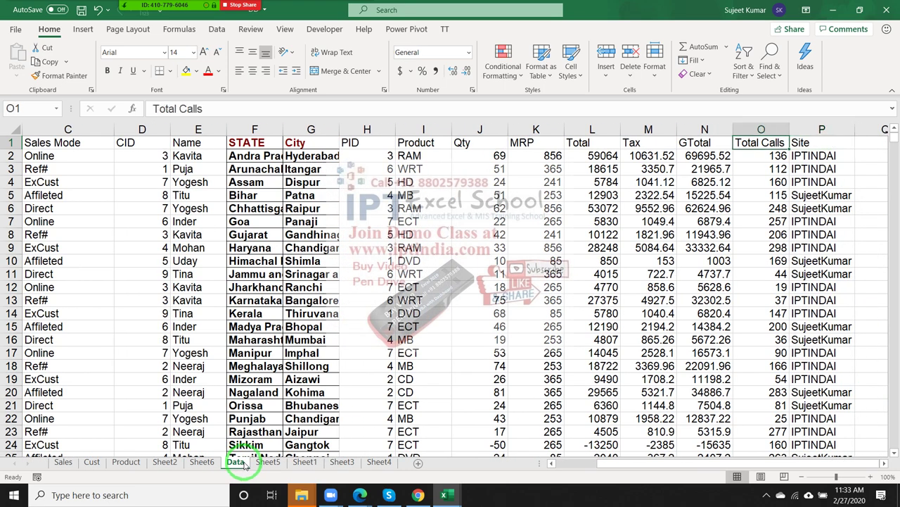
pyautogui.press('Left')
pyautogui.press('Left')
pyautogui.press('Left')
pyautogui.press('Left')
pyautogui.press('Left')
pyautogui.press('Left')
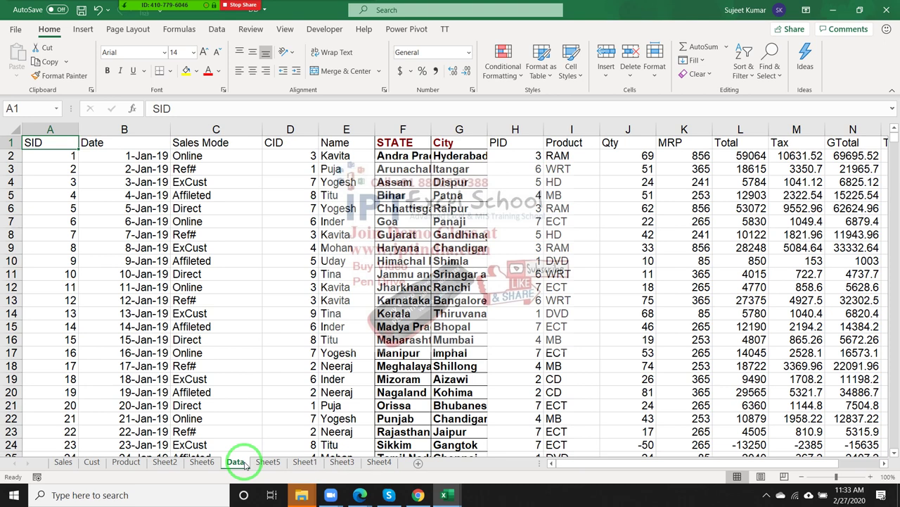
pyautogui.press('Right')
pyautogui.press('Right')
pyautogui.press('Right')
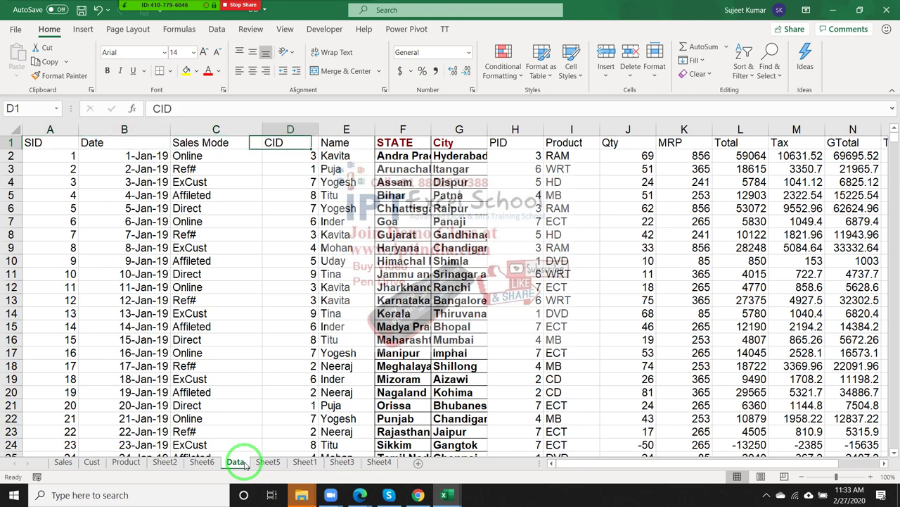
pyautogui.press('Right')
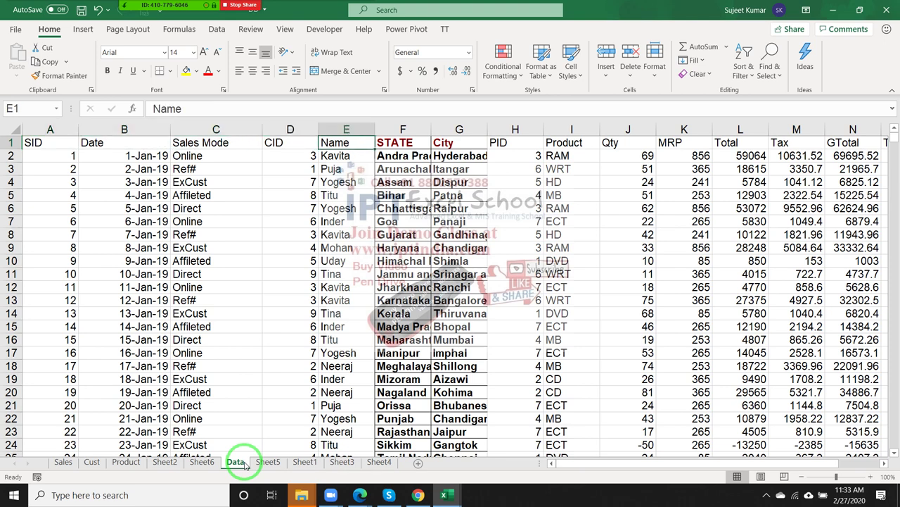
# - Select the Name, Qty and GTotal columns and point out repeated Puja entries in Name
pyautogui.hotkey('ctrl', 'space')
pyautogui.press('Right')
pyautogui.press('Right')
pyautogui.press('Right')
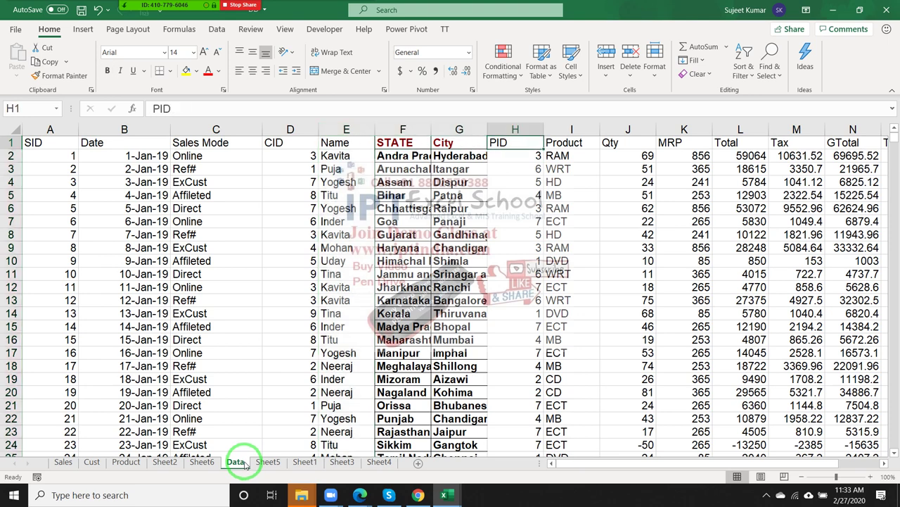
pyautogui.press('Right')
pyautogui.press('Right')
pyautogui.hotkey('ctrl', 'space')
pyautogui.press('Right')
pyautogui.press('Right')
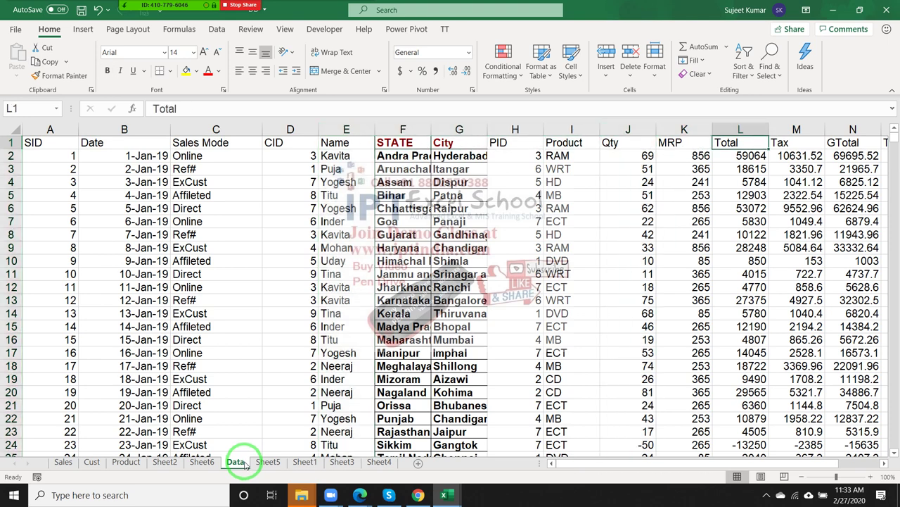
pyautogui.press('Right')
pyautogui.press('Right')
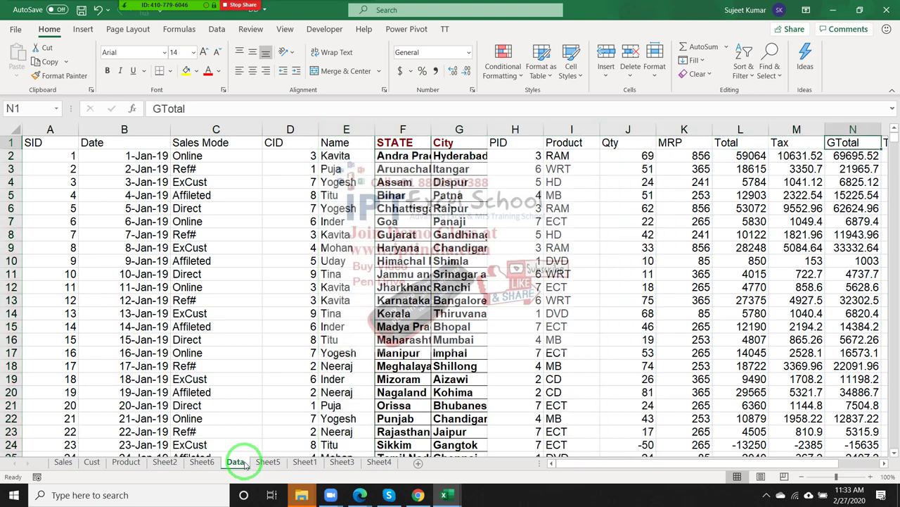
pyautogui.hotkey('ctrl', 'space')
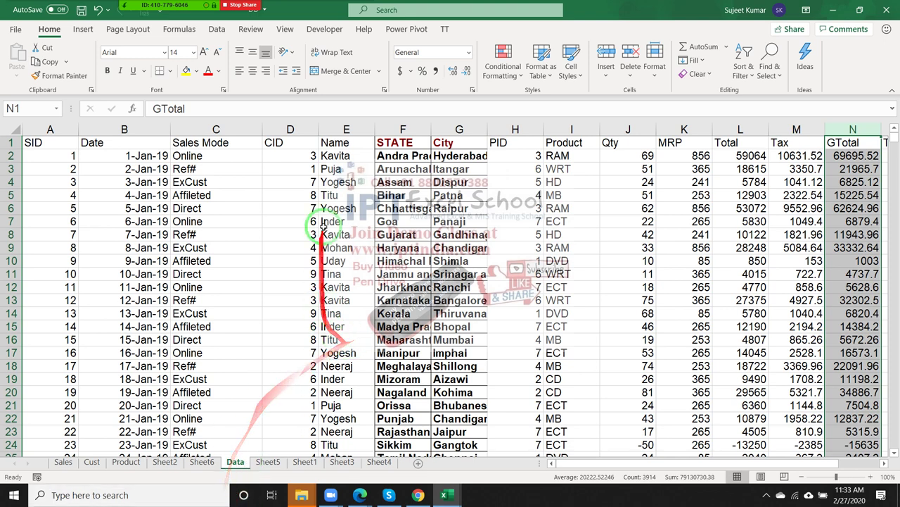
pyautogui.click(328, 168)
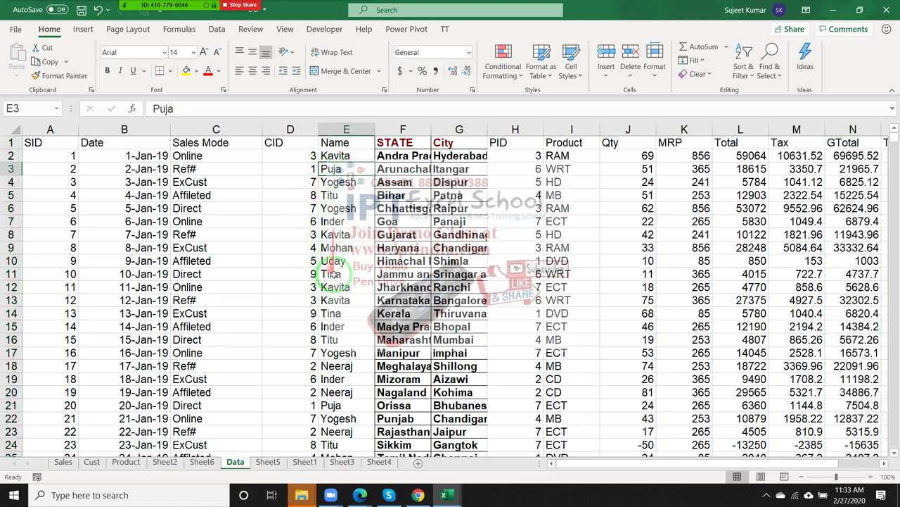
pyautogui.click(332, 406)
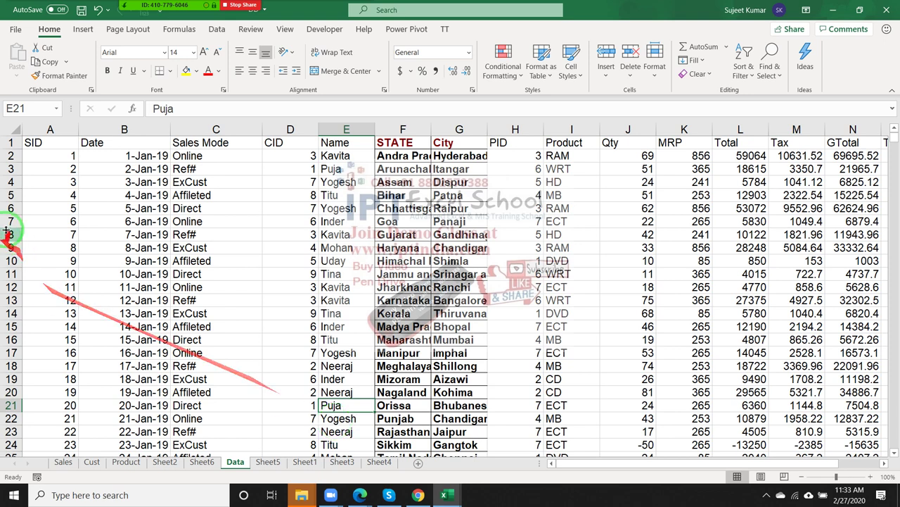
# - Put the cursor in A1 of the sales data and show the Insert ribbon
pyautogui.click(44, 142)
pyautogui.click(85, 27)
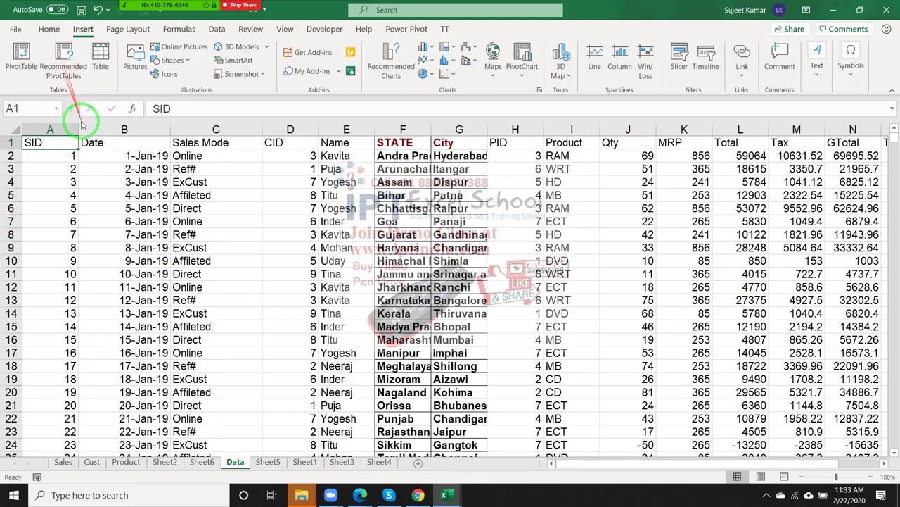
# - Insert a pivot table on a new sheet with Name as the row field
pyautogui.click(21, 60)
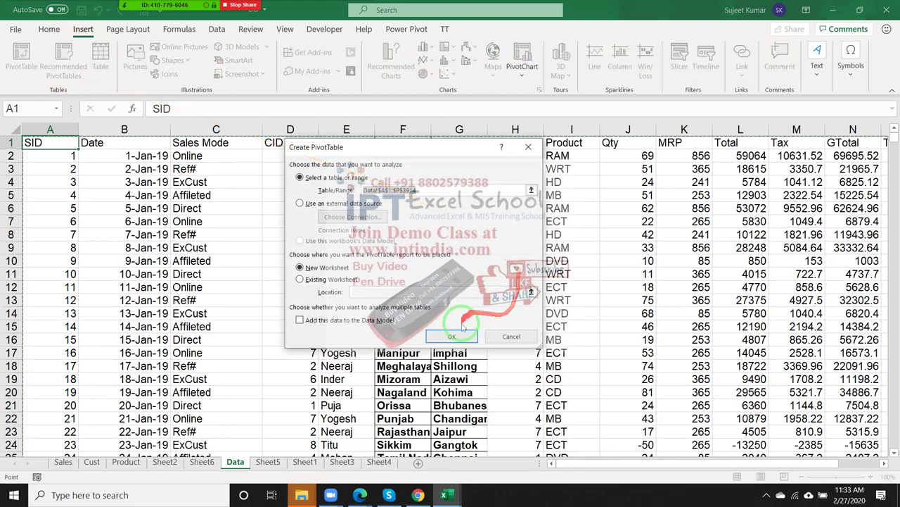
pyautogui.click(454, 334)
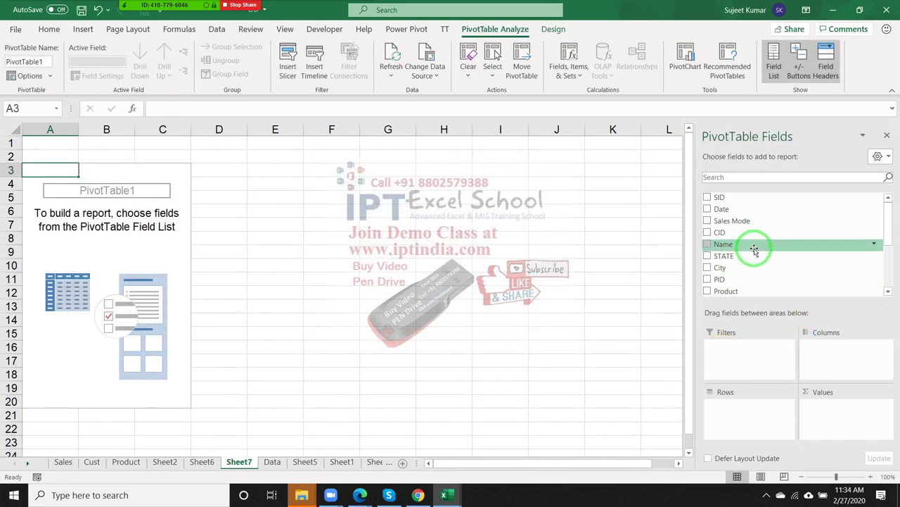
pyautogui.moveTo(752, 246); pyautogui.dragTo(747, 408)
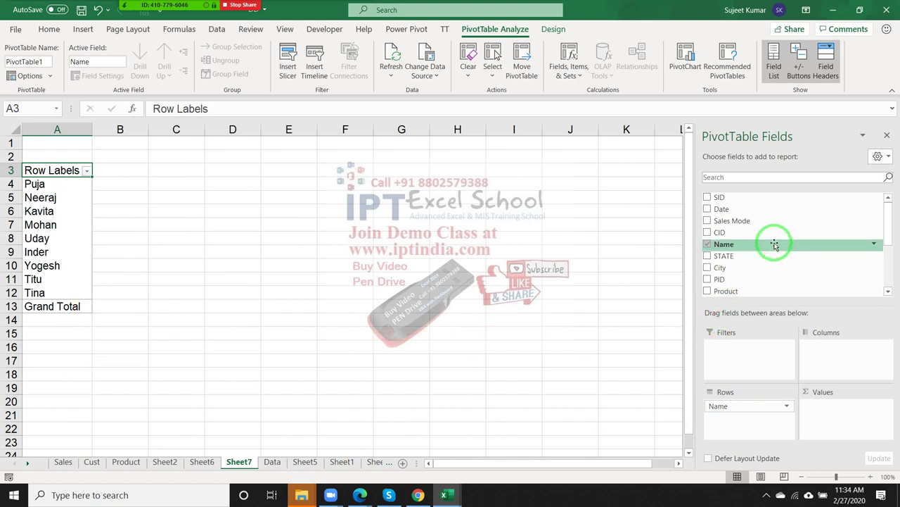
# - Add summed Qty and GTotal as values, then check Puja's totals
pyautogui.scroll(-1, 774, 244)
pyautogui.moveTo(765, 273); pyautogui.dragTo(834, 406)
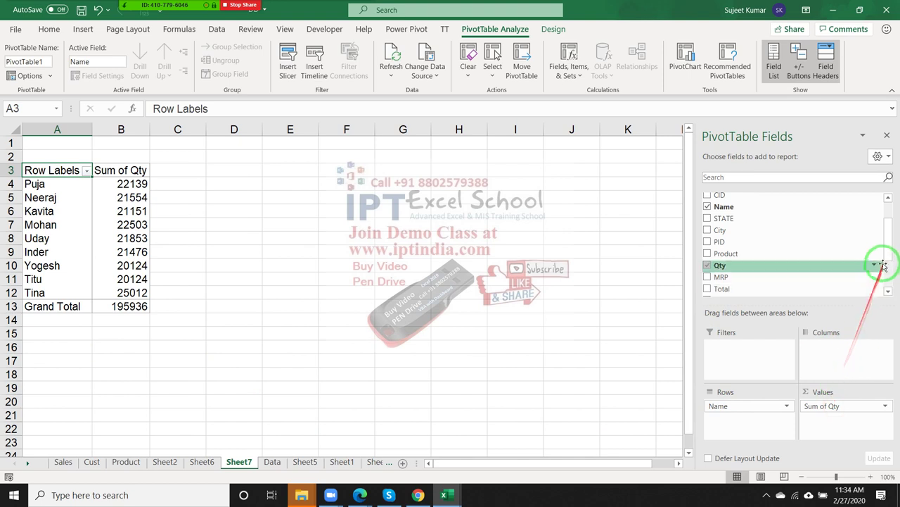
pyautogui.moveTo(888, 253); pyautogui.dragTo(887, 286)
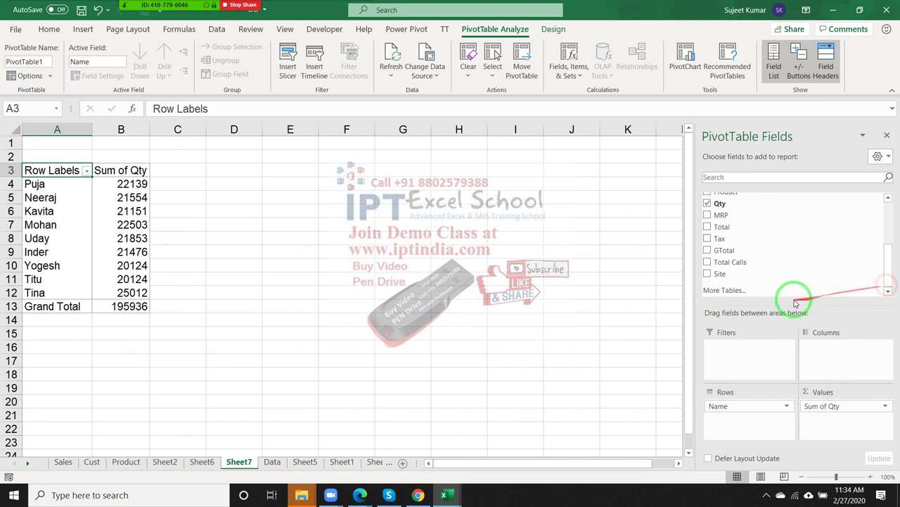
pyautogui.moveTo(735, 250)
pyautogui.mouseDown()
pyautogui.moveTo(851, 384)
pyautogui.moveTo(852, 414)
pyautogui.mouseUp()
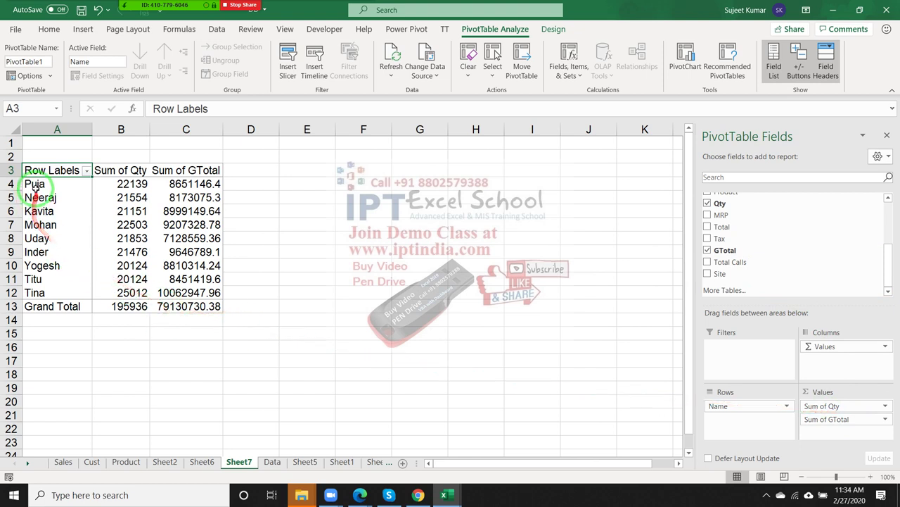
pyautogui.click(123, 187)
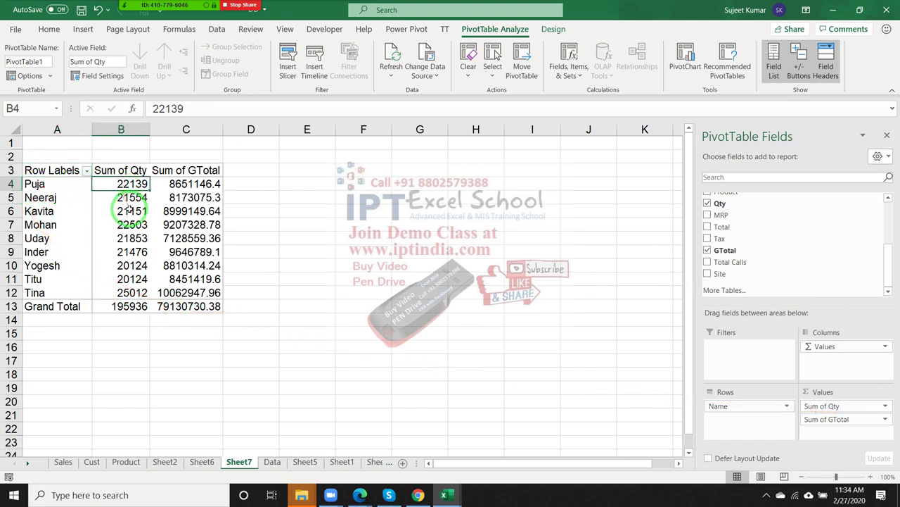
pyautogui.click(161, 184)
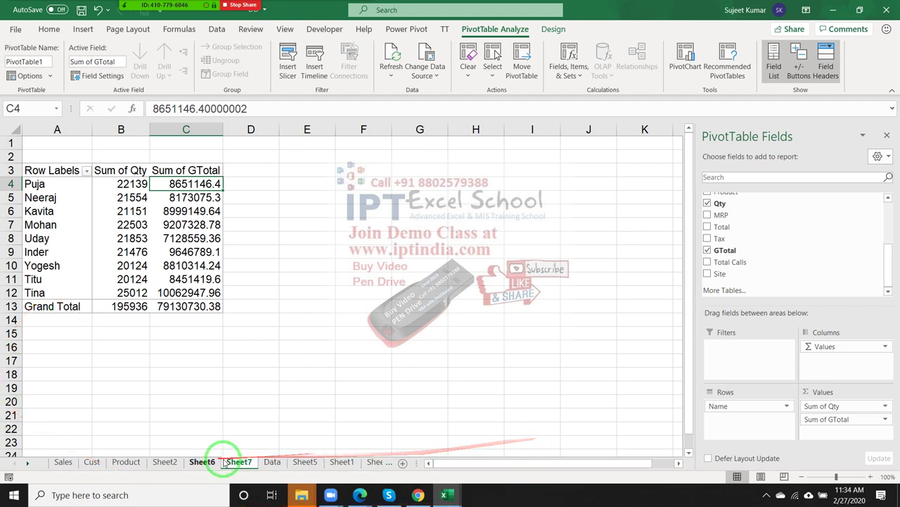
# - On the Data sheet, check a Puja entry in Name, its Qty and MRP values
pyautogui.click(267, 464)
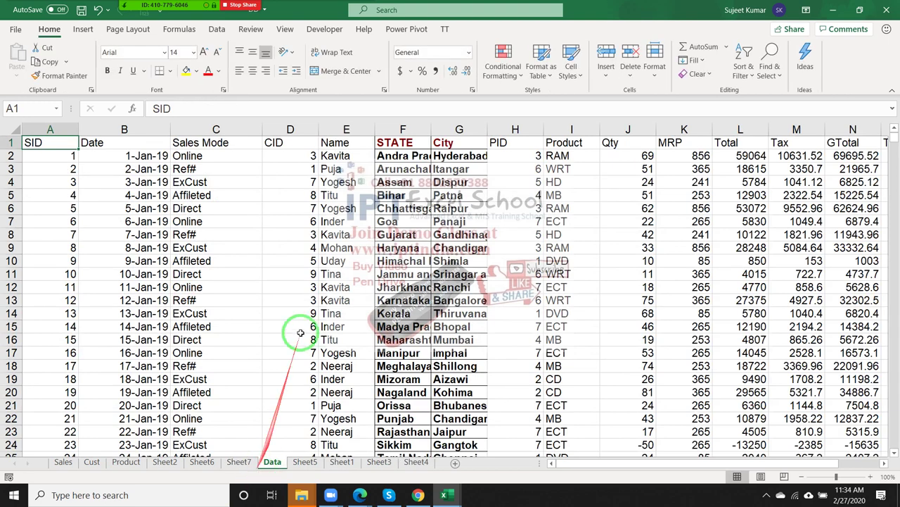
pyautogui.click(329, 132)
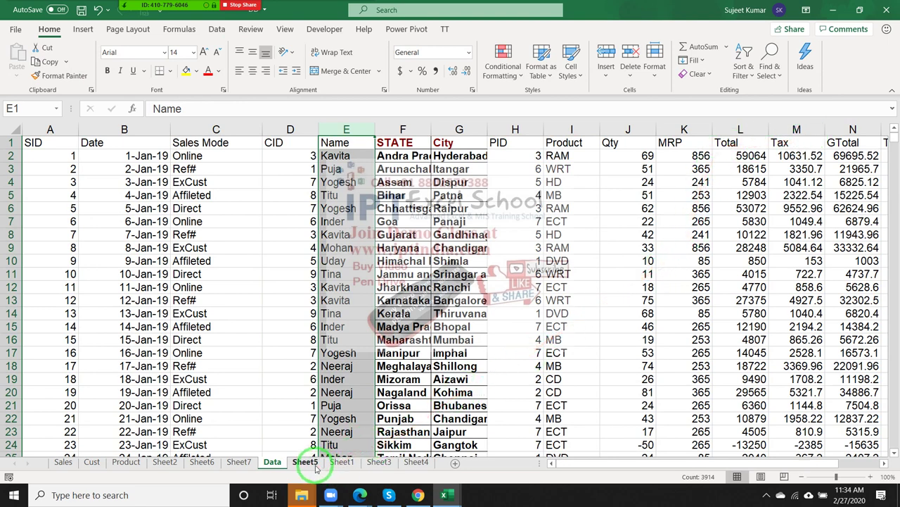
pyautogui.click(341, 169)
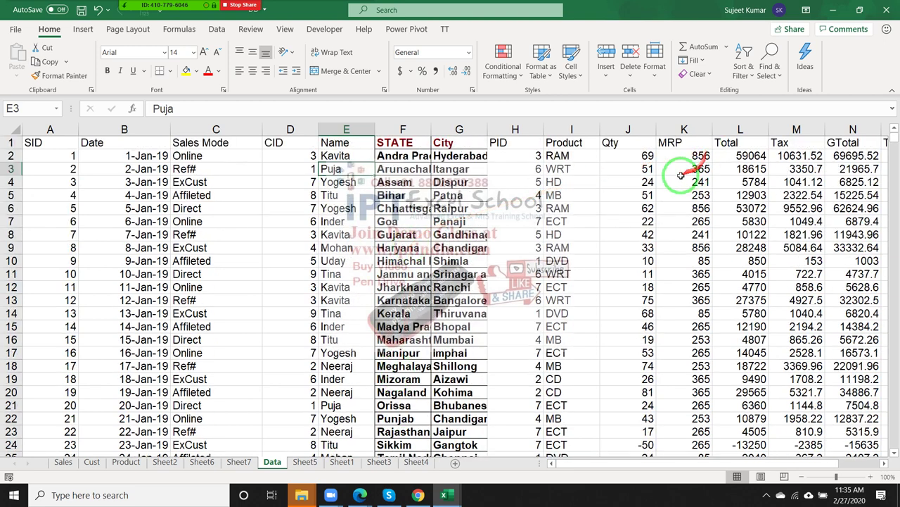
pyautogui.click(644, 171)
pyautogui.click(662, 327)
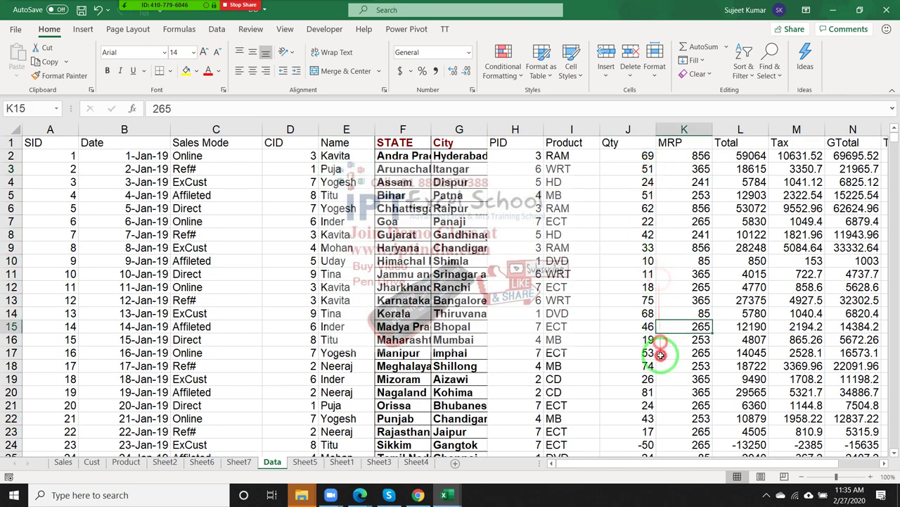
pyautogui.click(661, 352)
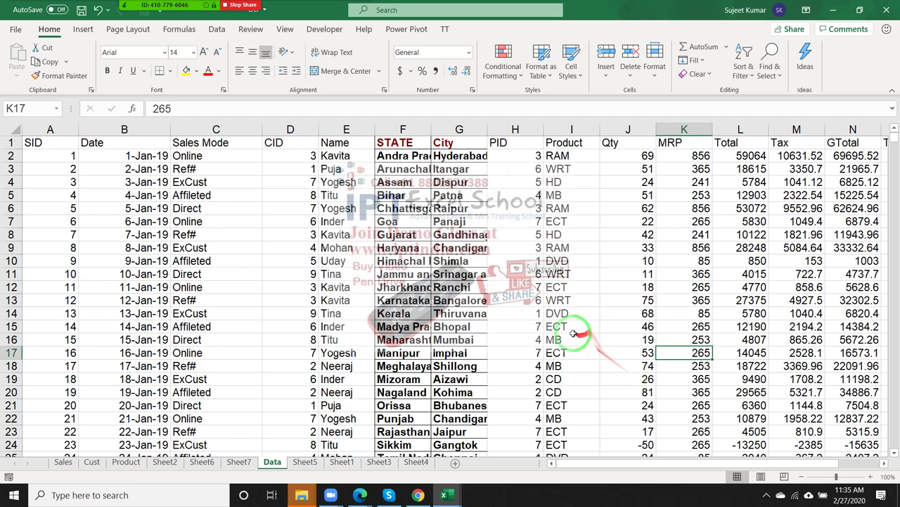
# - Go back to the pivot table on Sheet7
pyautogui.scroll(-6, 512, 335)
pyautogui.scroll(6, 511, 333)
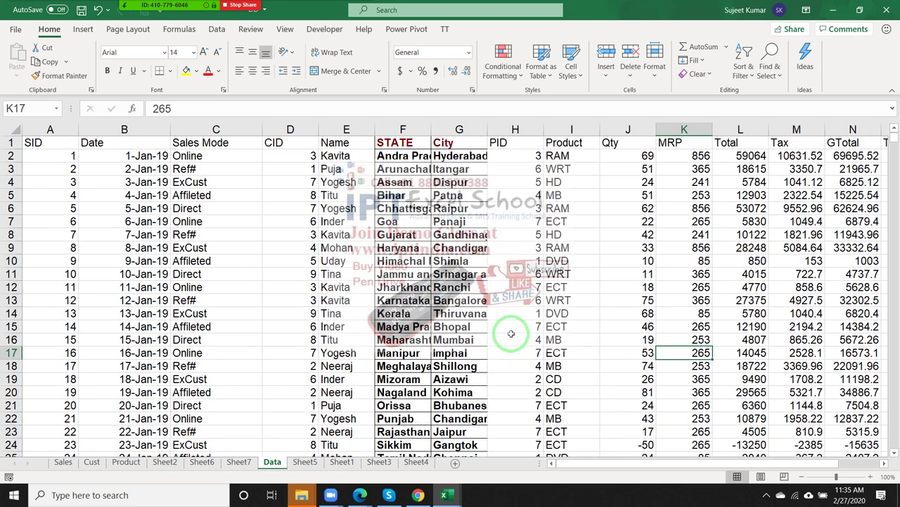
pyautogui.click(83, 29)
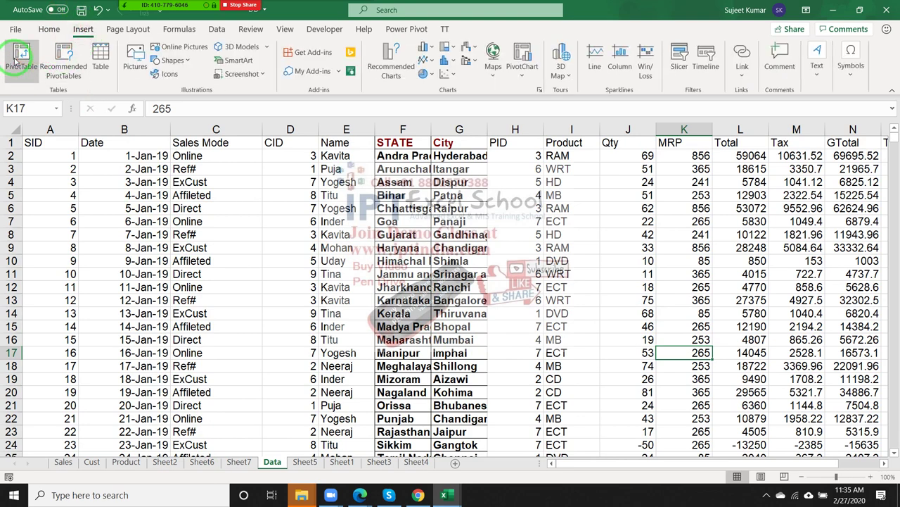
pyautogui.click(239, 462)
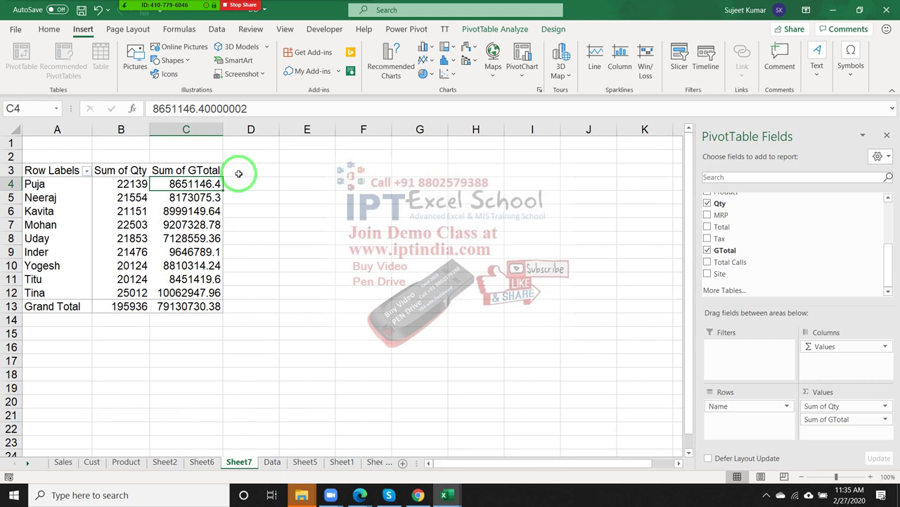
pyautogui.scroll(3, 774, 225)
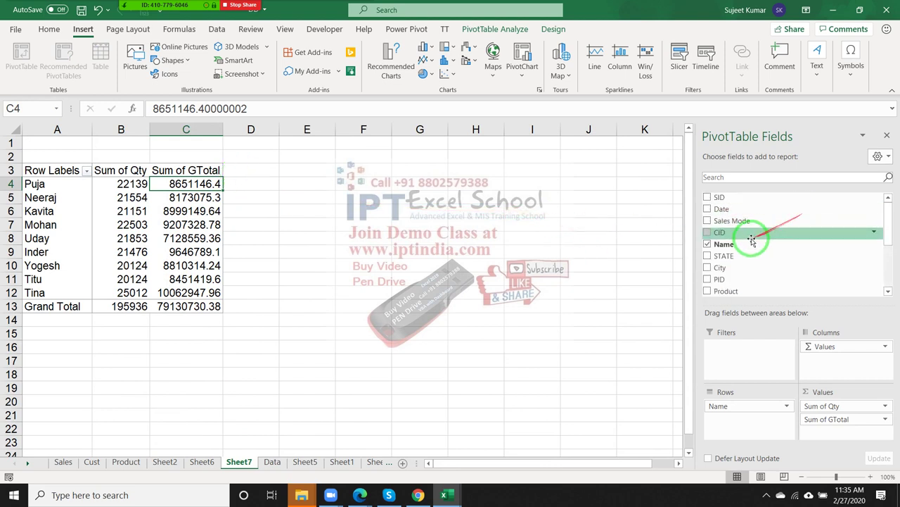
pyautogui.moveTo(735, 398); pyautogui.dragTo(60, 185)
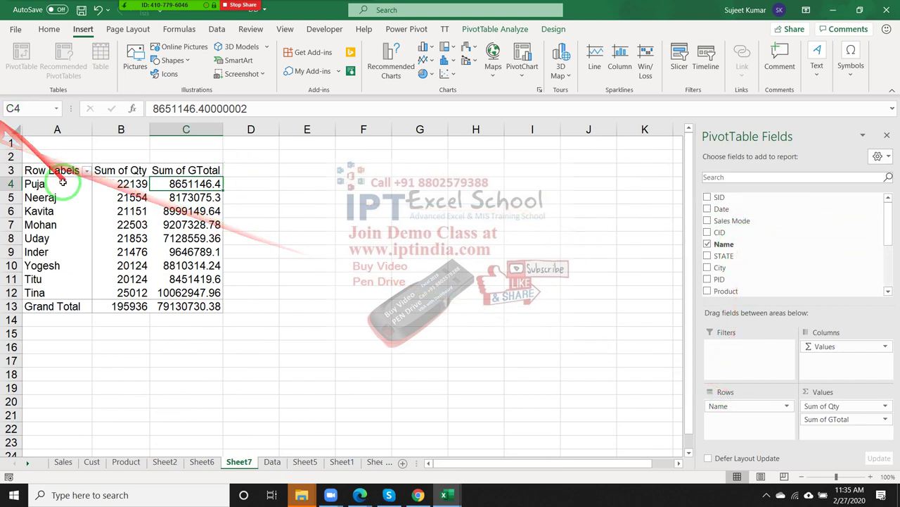
pyautogui.moveTo(60, 265); pyautogui.dragTo(336, 396)
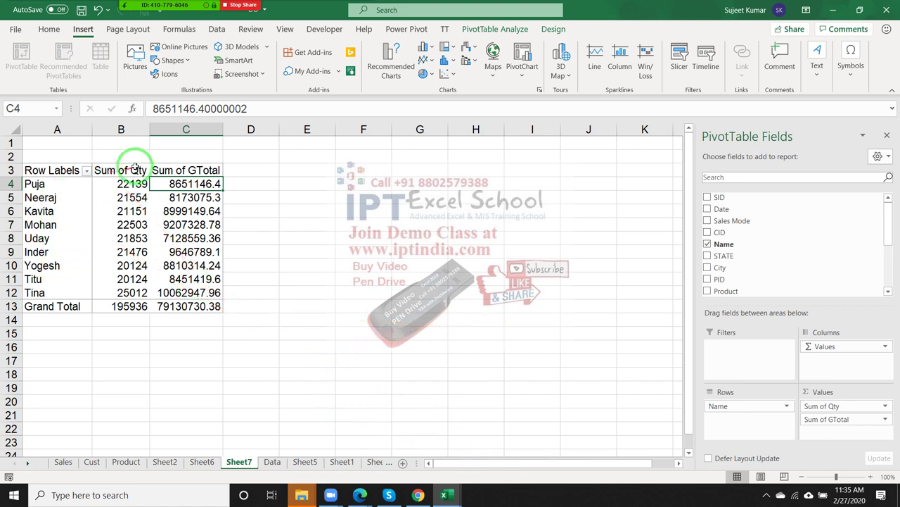
pyautogui.scroll(-3, 788, 232)
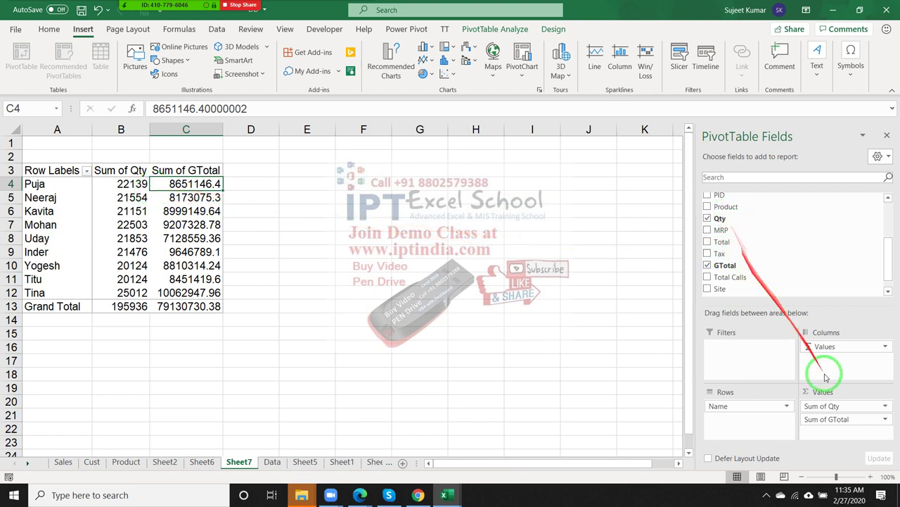
pyautogui.click(116, 185)
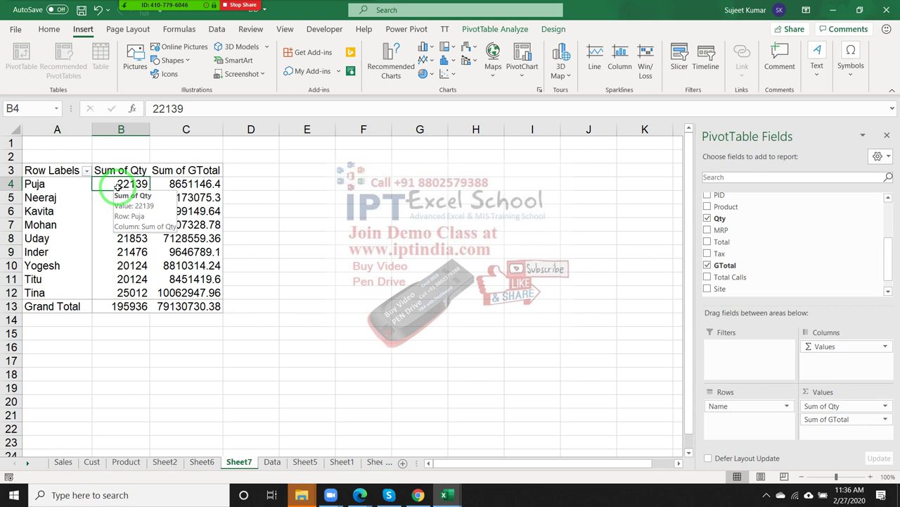
pyautogui.click(170, 184)
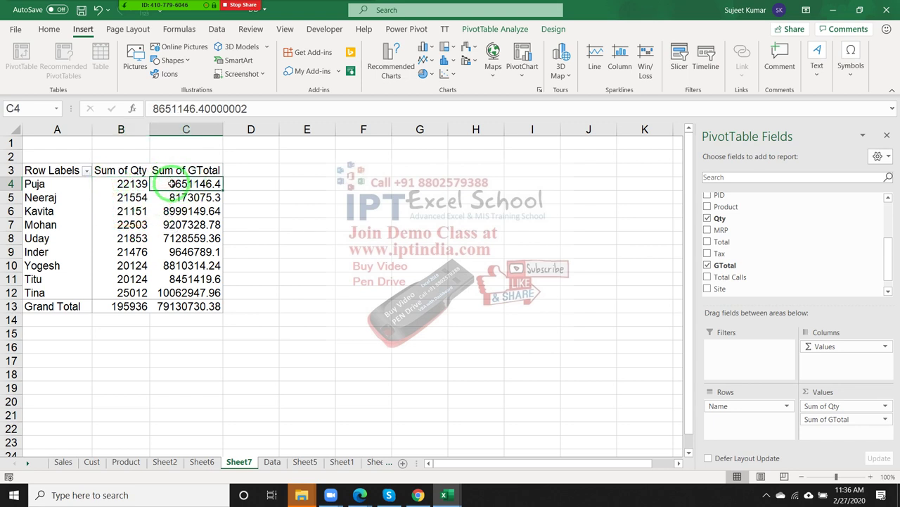
pyautogui.moveTo(170, 184); pyautogui.dragTo(190, 292)
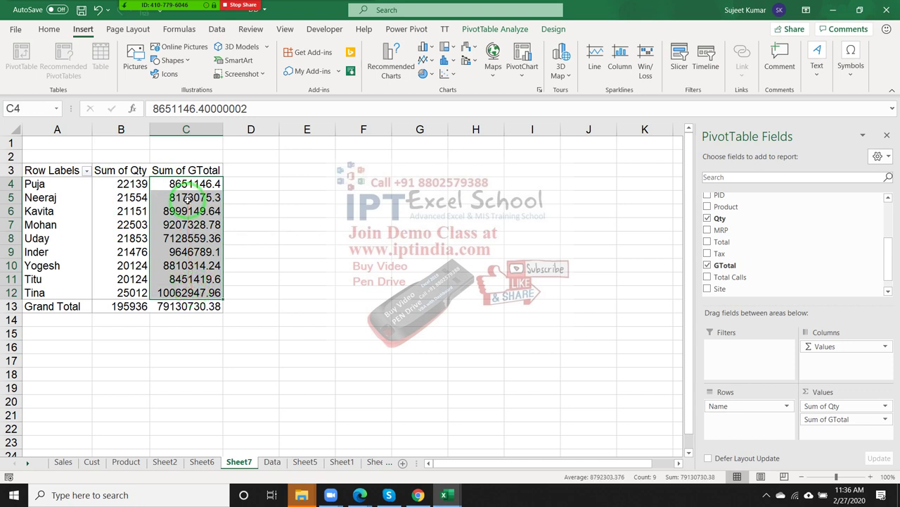
pyautogui.click(187, 199)
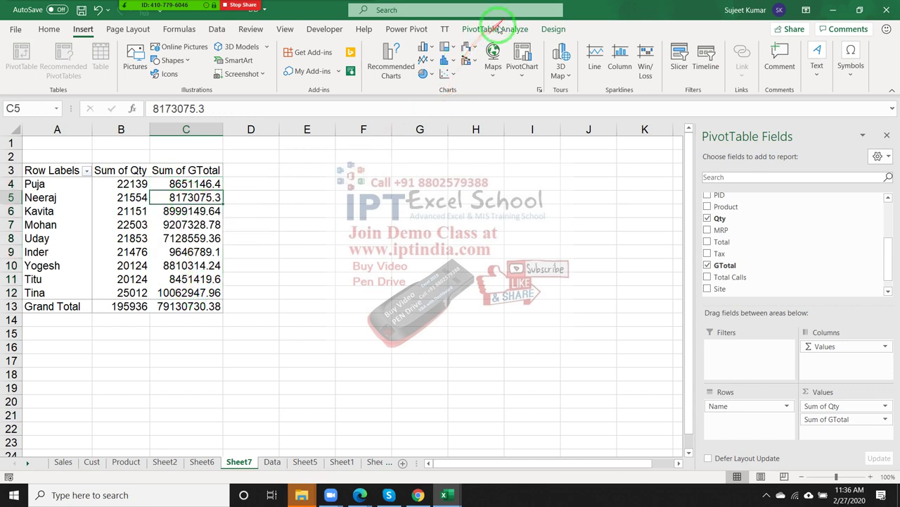
# - Add an enlarged clustered column pivot chart beside the pivot table, then switch to the other workbook
pyautogui.moveTo(87, 29); pyautogui.dragTo(378, 54)
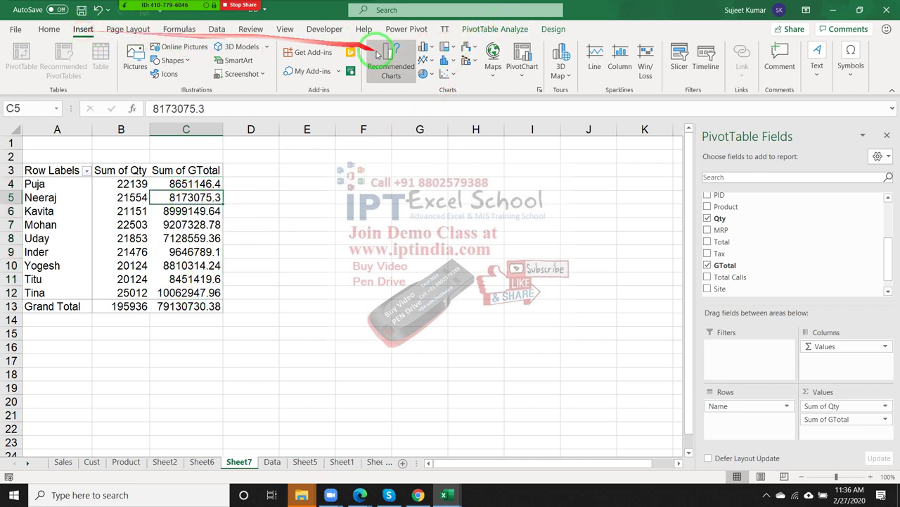
pyautogui.click(426, 48)
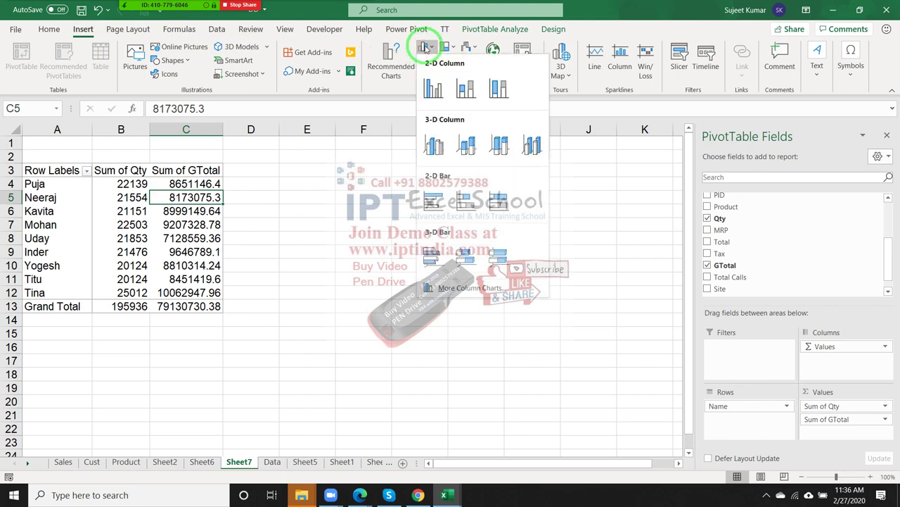
pyautogui.click(433, 86)
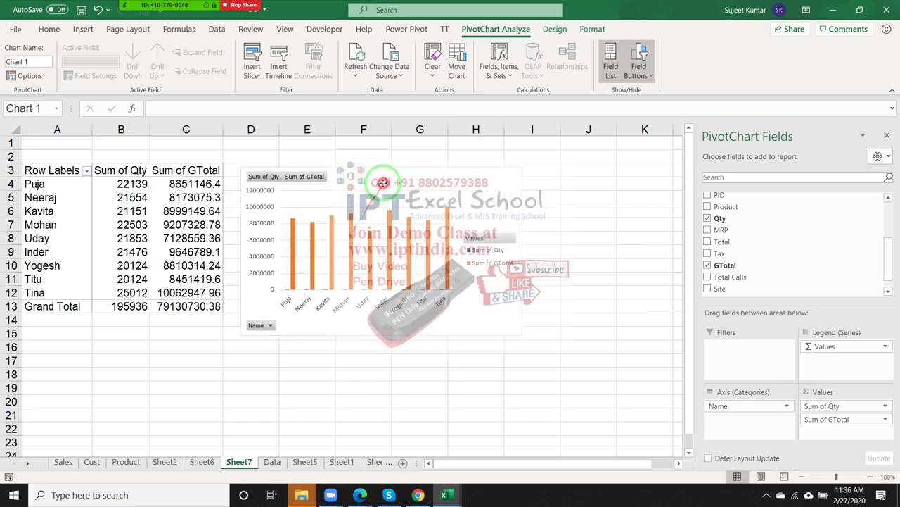
pyautogui.moveTo(383, 182); pyautogui.dragTo(373, 169)
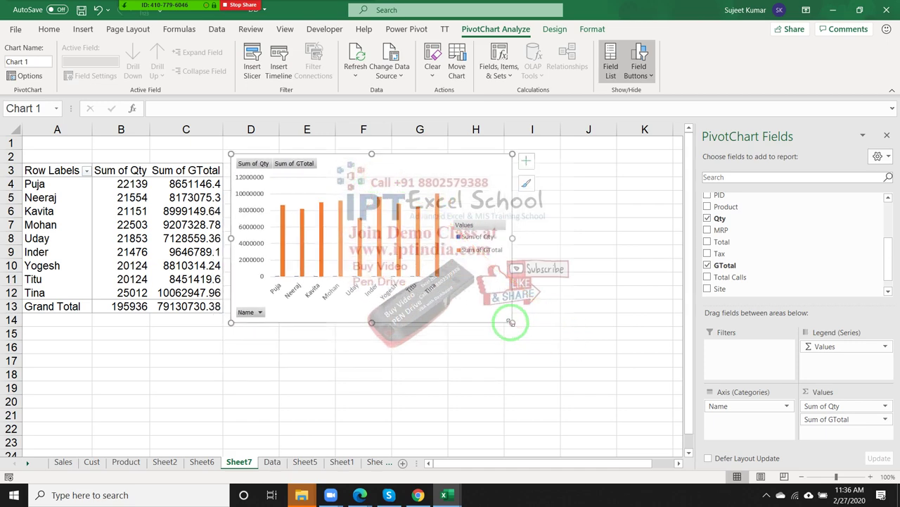
pyautogui.moveTo(511, 322); pyautogui.dragTo(585, 346)
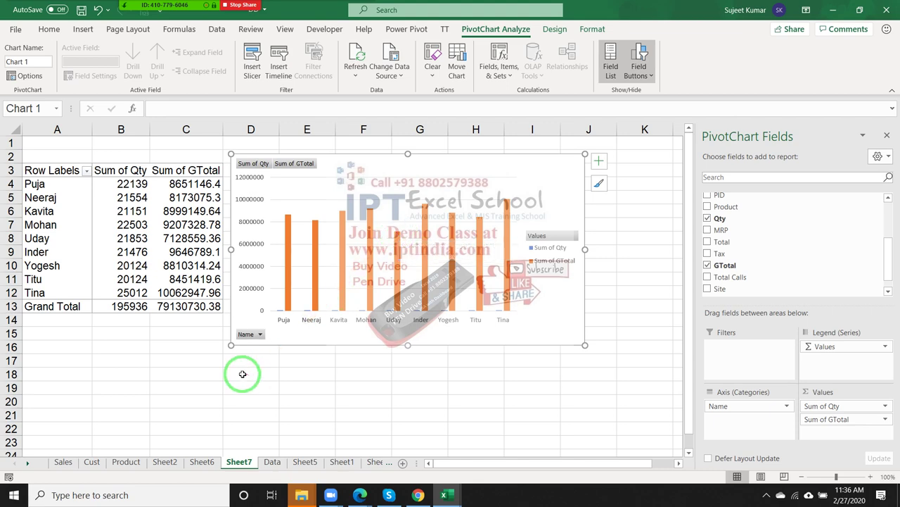
pyautogui.hotkey('ctrl', 'Tab')
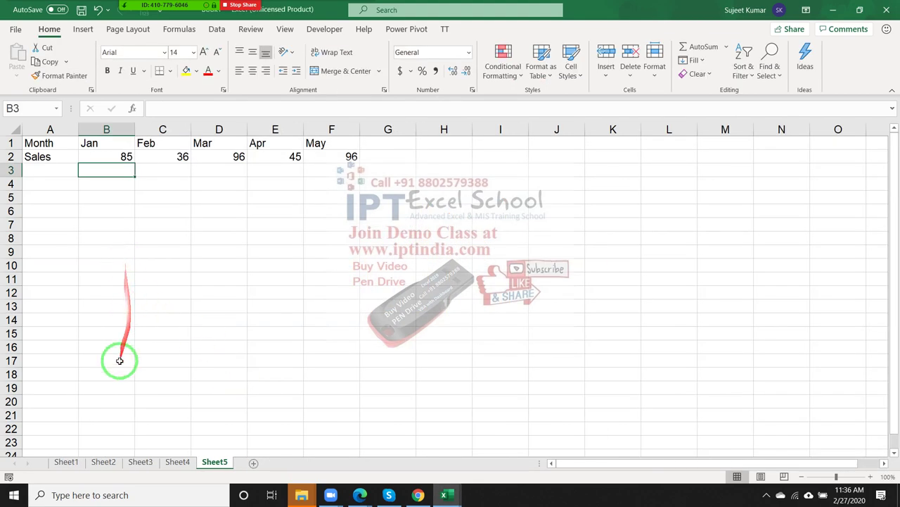
# - On Sheet1, enter 'Sharing' in A4 below Report and select the list
pyautogui.click(68, 461)
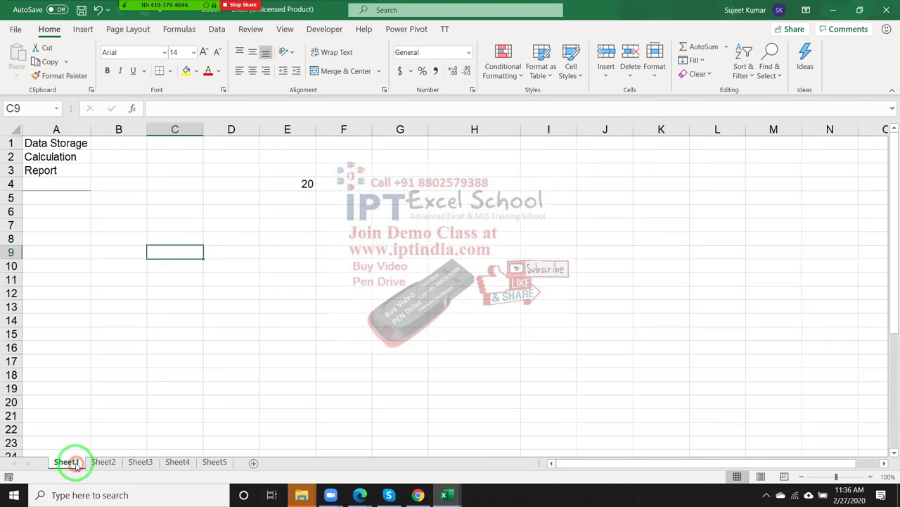
pyautogui.click(72, 181)
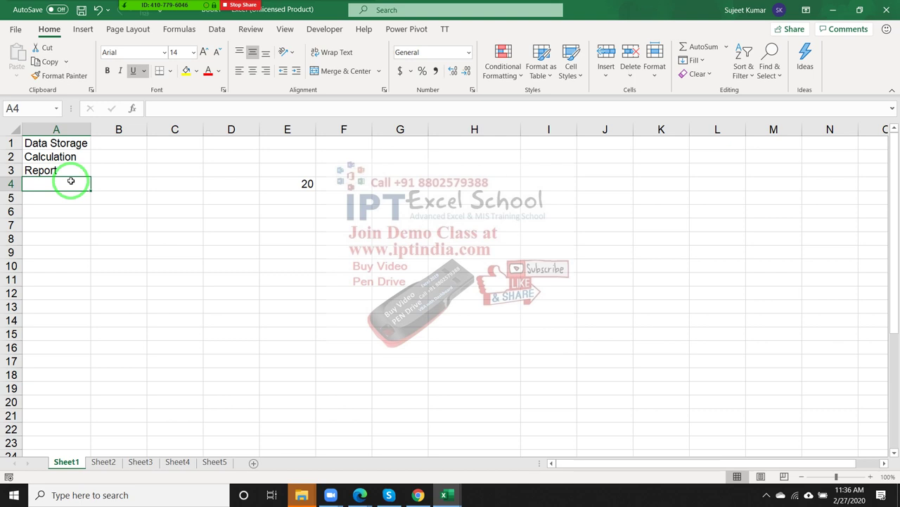
pyautogui.write('Sha')
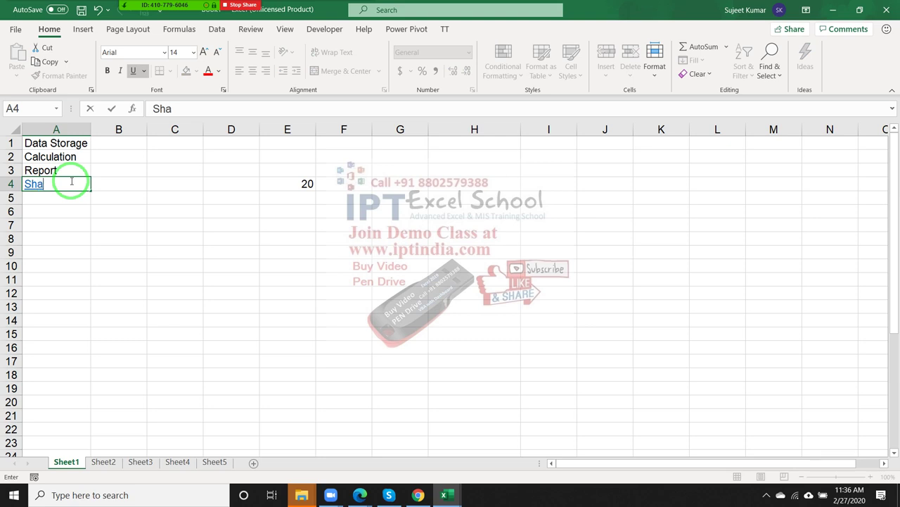
pyautogui.write('rin')
pyautogui.write('g')
pyautogui.press('Return')
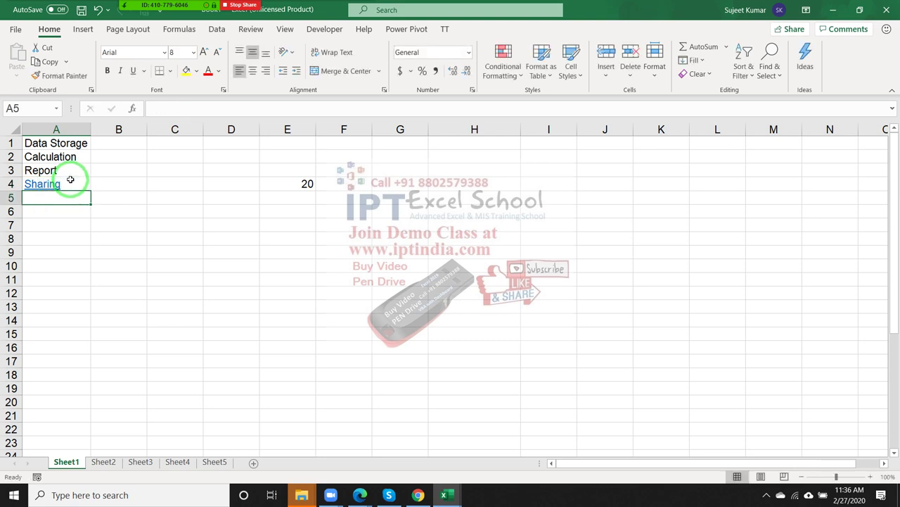
pyautogui.moveTo(71, 182); pyautogui.dragTo(73, 112)
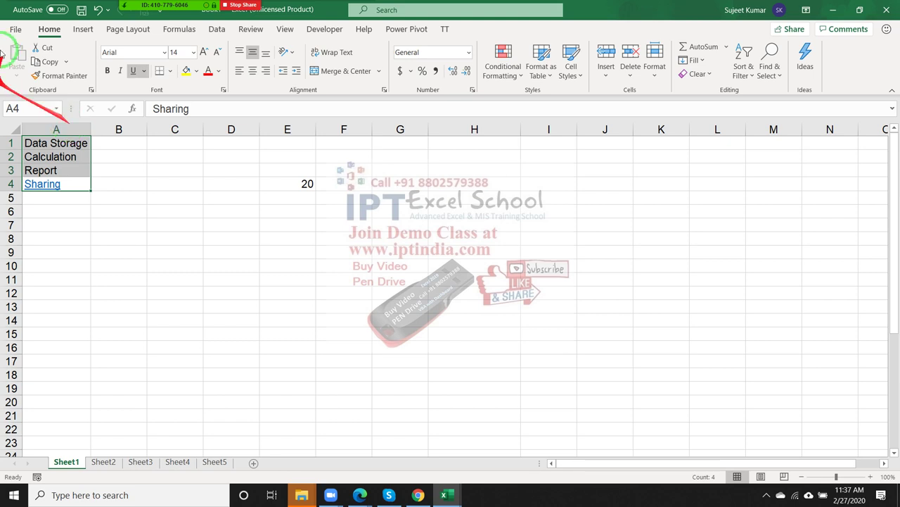
pyautogui.moveTo(162, 6)
pyautogui.click(104, 10)
pyautogui.click(47, 8)
pyautogui.click(46, 8)
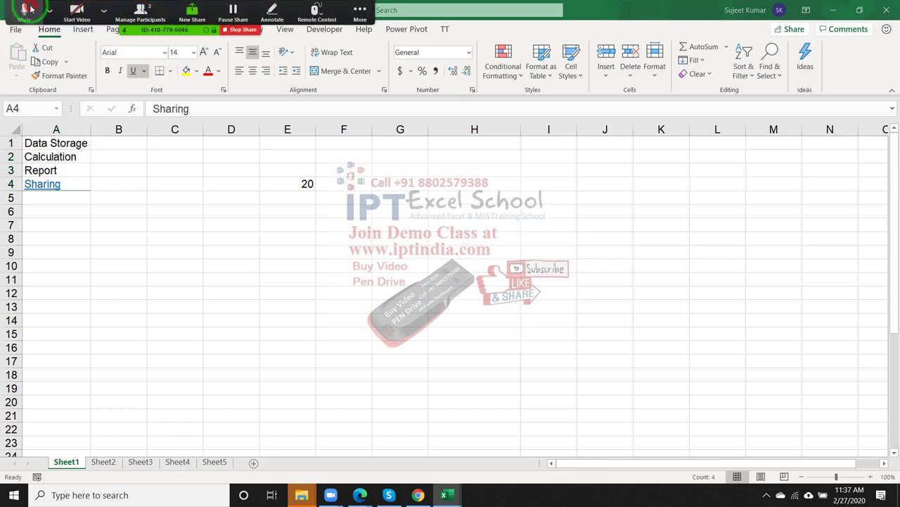
pyautogui.click(767, 495)
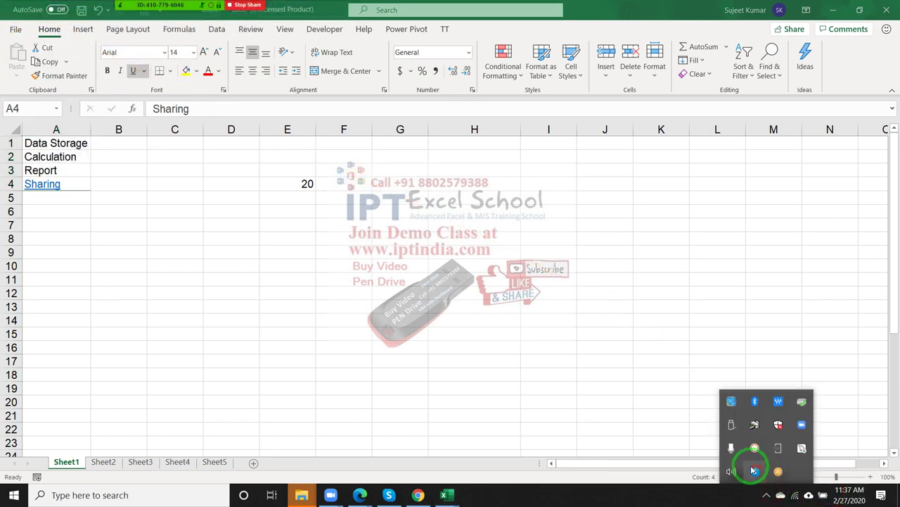
pyautogui.click(755, 471)
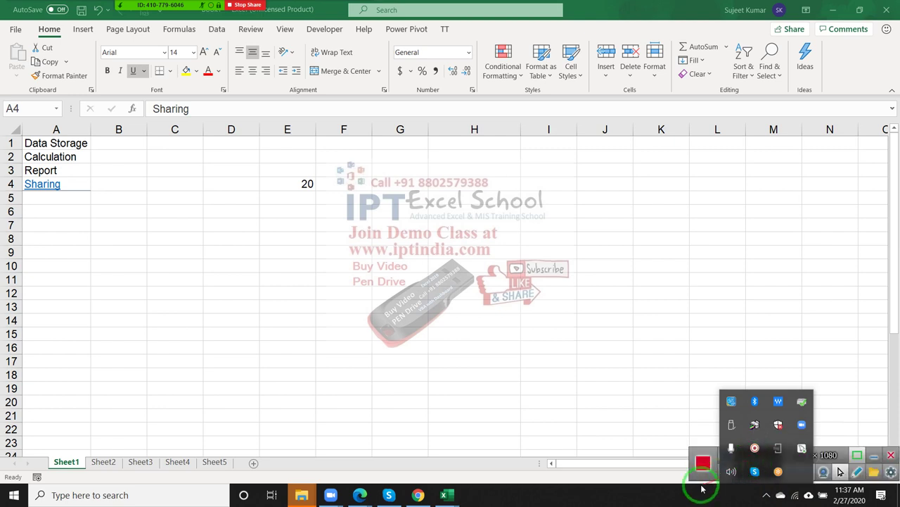
pyautogui.click(765, 494)
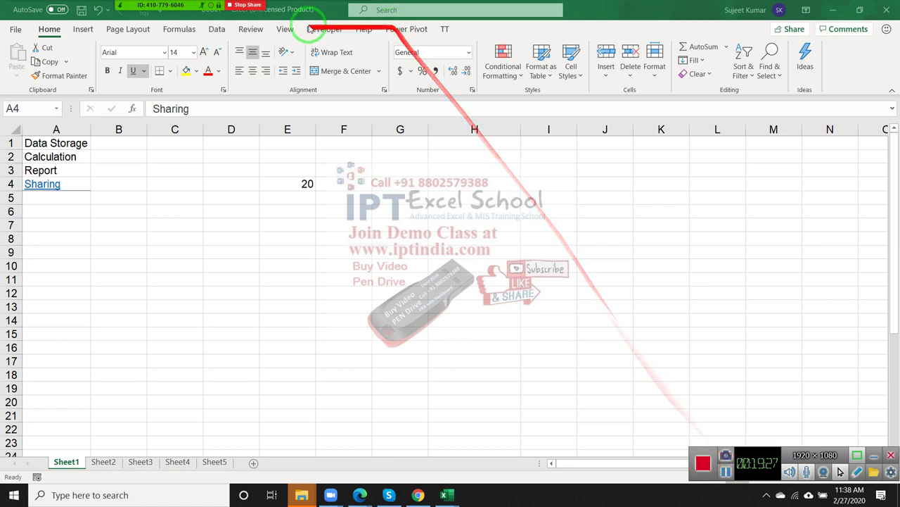
pyautogui.moveTo(190, 7)
pyautogui.click(45, 10)
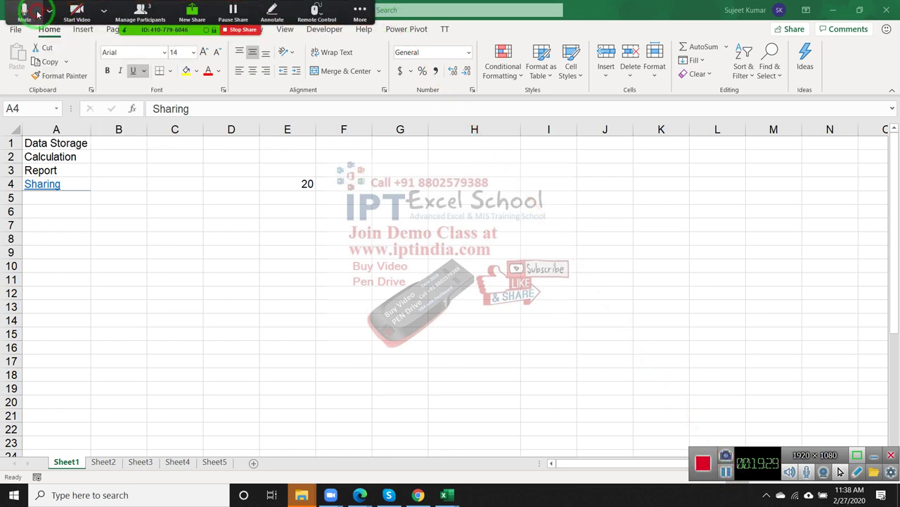
pyautogui.keyDown('shift'); pyautogui.click(77, 143); pyautogui.keyUp('shift')
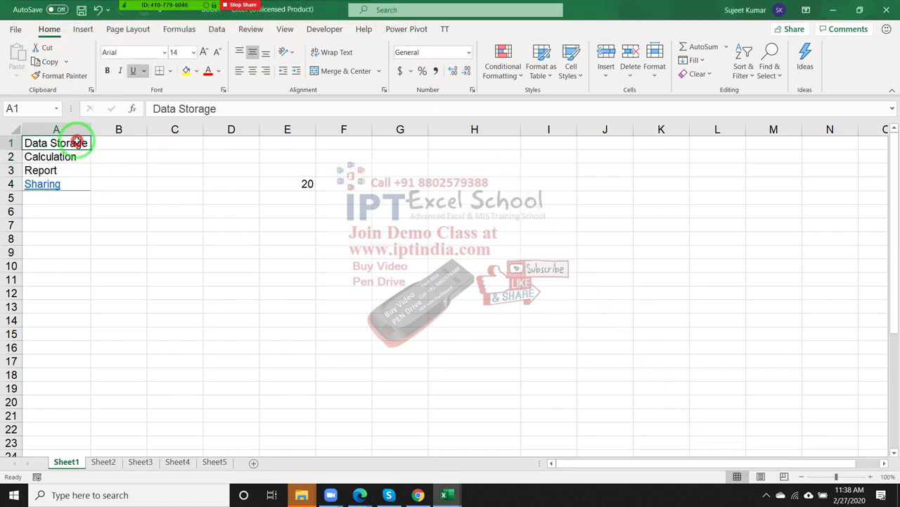
pyautogui.moveTo(78, 143); pyautogui.dragTo(76, 189)
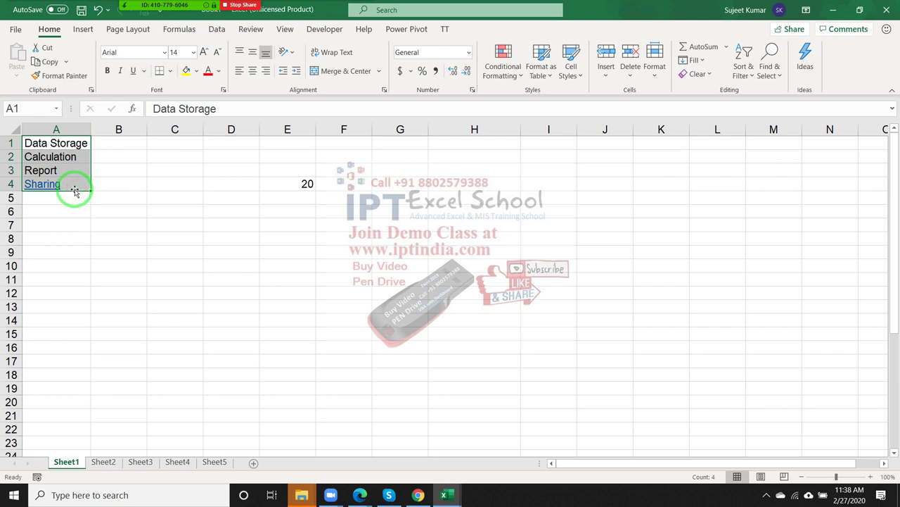
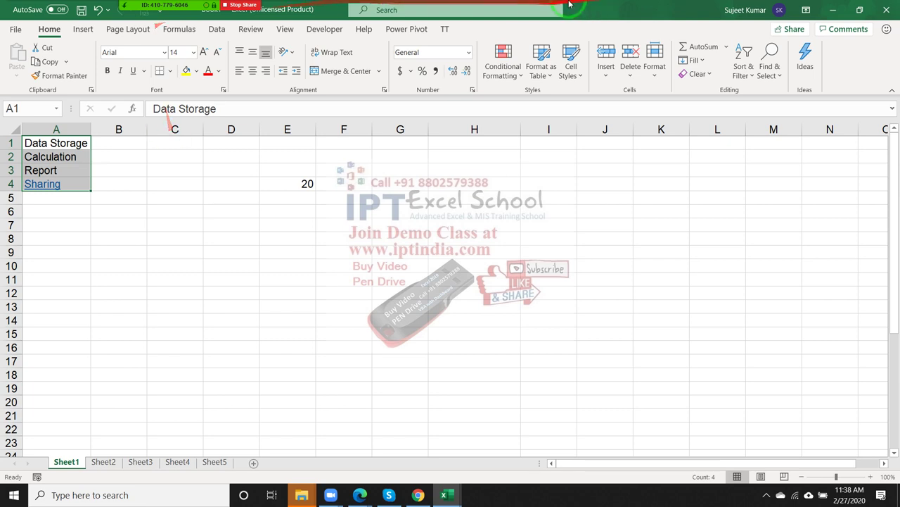
# - Open File > New and browse templates like Blank workbook, Invoice and Balance sheet
pyautogui.click(20, 29)
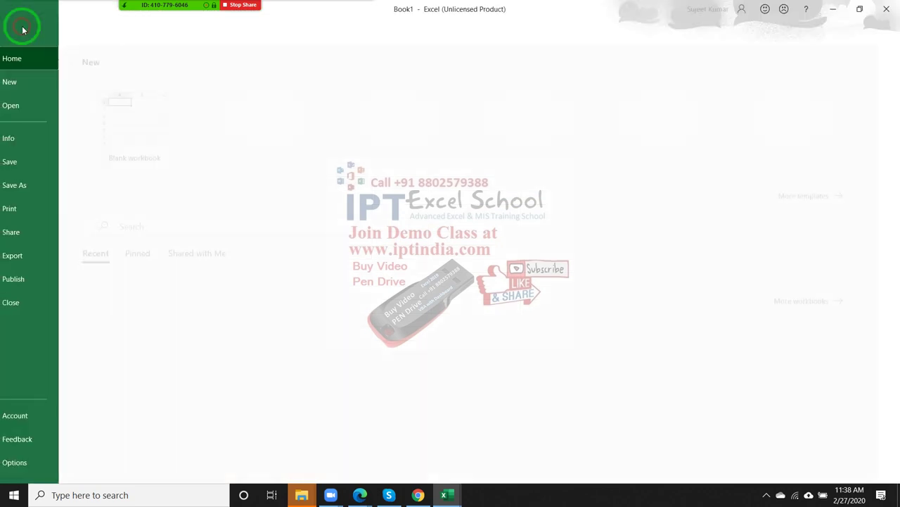
pyautogui.click(47, 92)
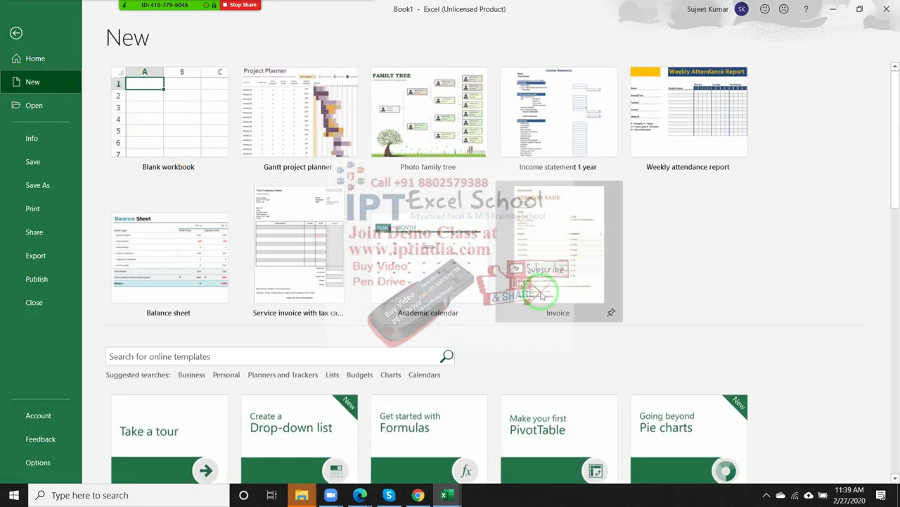
pyautogui.scroll(-1, 542, 294)
pyautogui.scroll(-3, 549, 295)
pyautogui.scroll(-2, 556, 297)
pyautogui.scroll(-3, 567, 299)
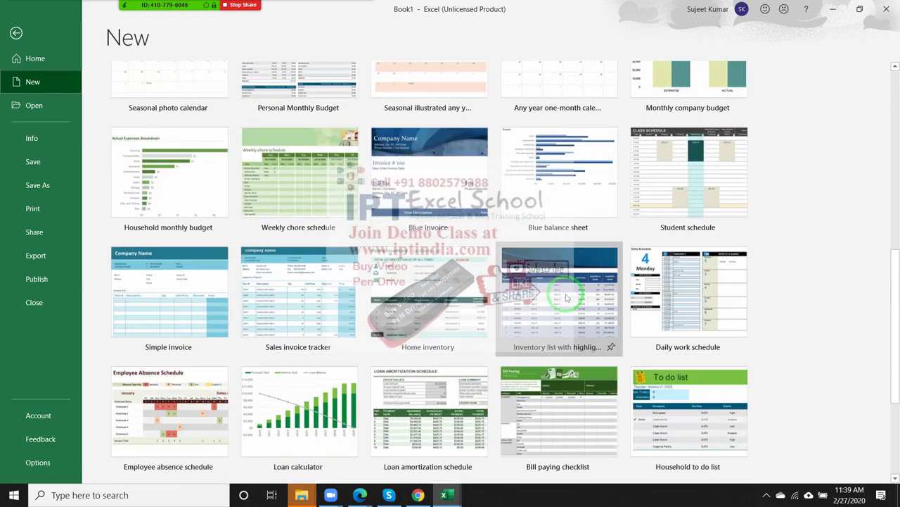
pyautogui.scroll(-3, 570, 297)
pyautogui.scroll(4, 571, 292)
pyautogui.scroll(7, 570, 281)
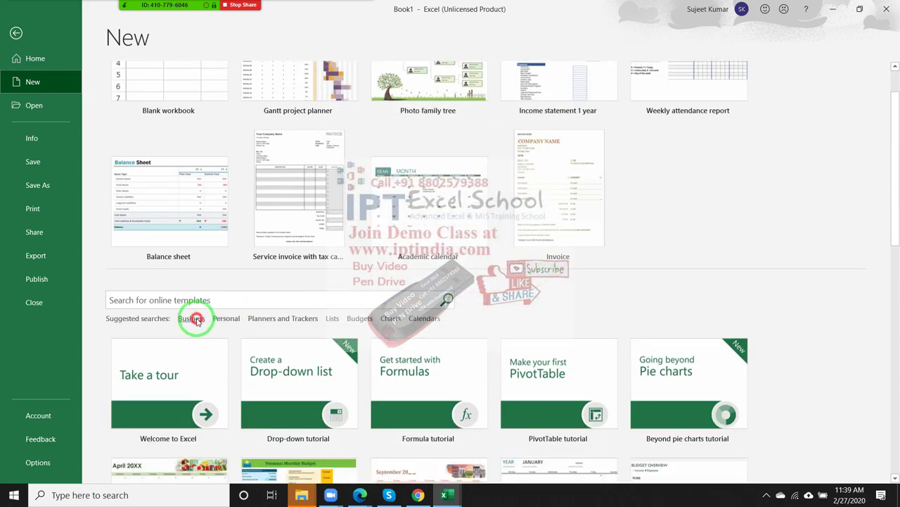
# - Search Business templates and create a workbook from 'Sales forecast tracker small business'
pyautogui.click(191, 318)
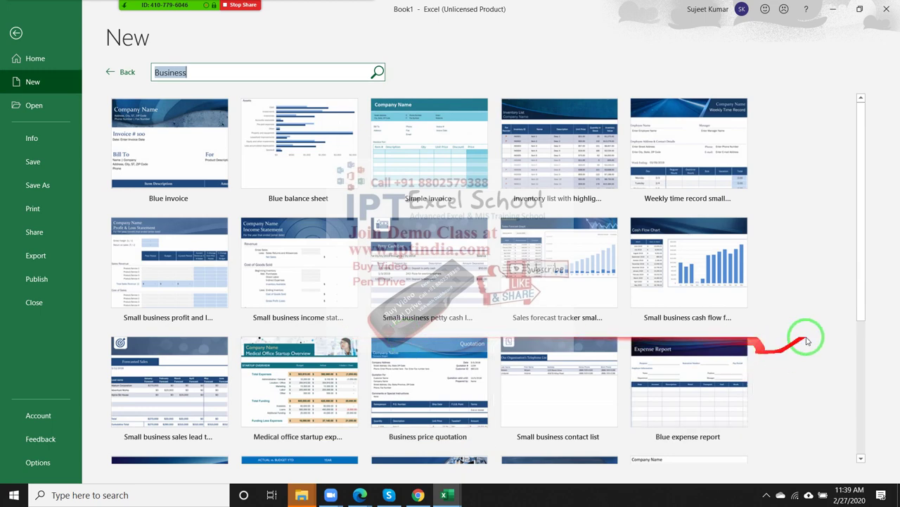
pyautogui.scroll(-1, 818, 325)
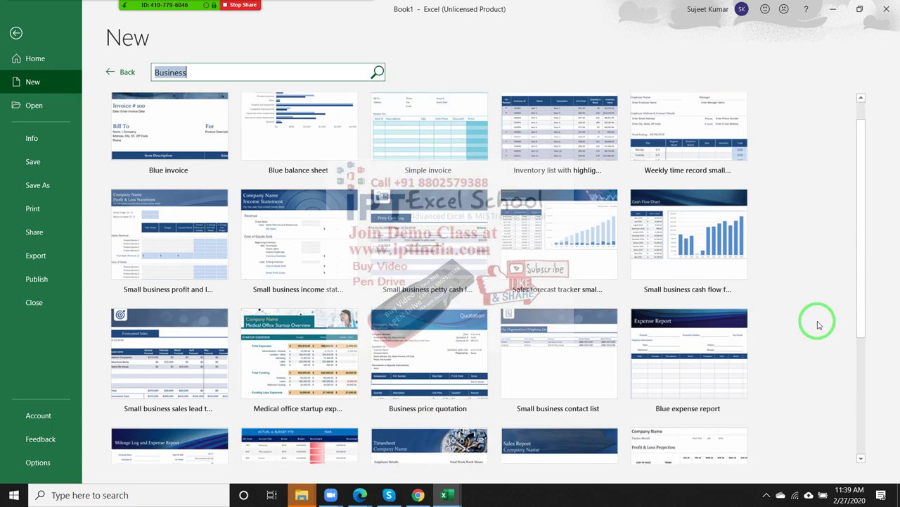
pyautogui.scroll(1, 818, 324)
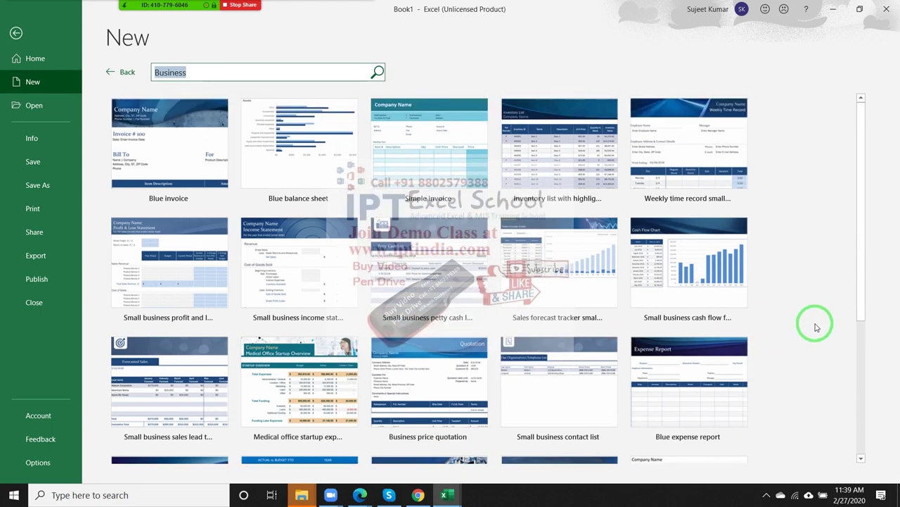
pyautogui.moveTo(560, 271)
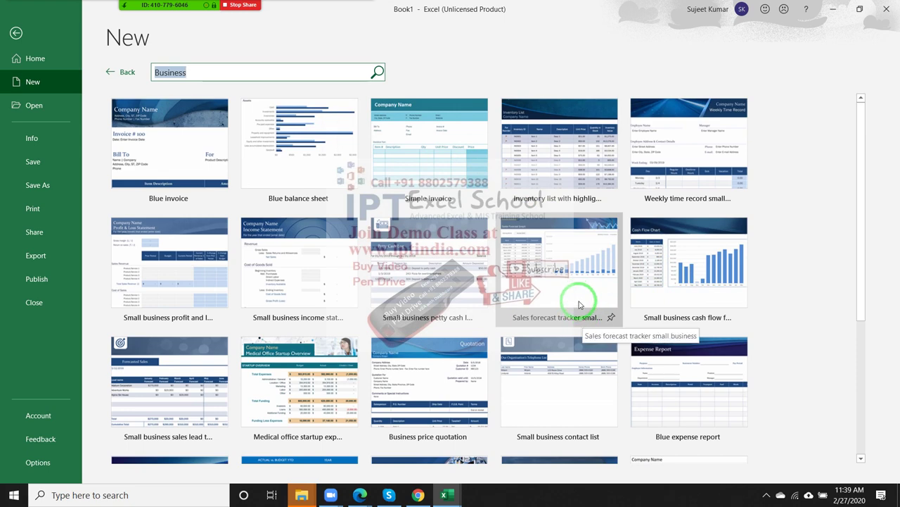
pyautogui.click(579, 304)
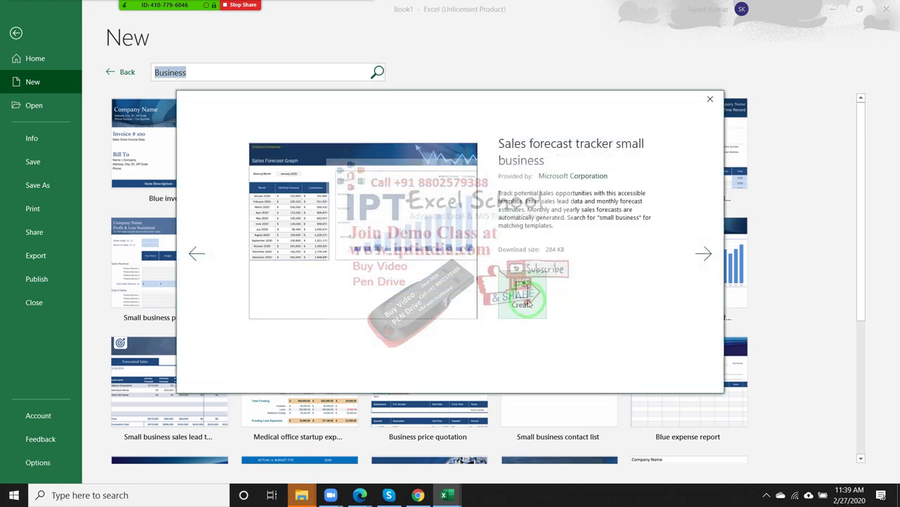
pyautogui.click(529, 303)
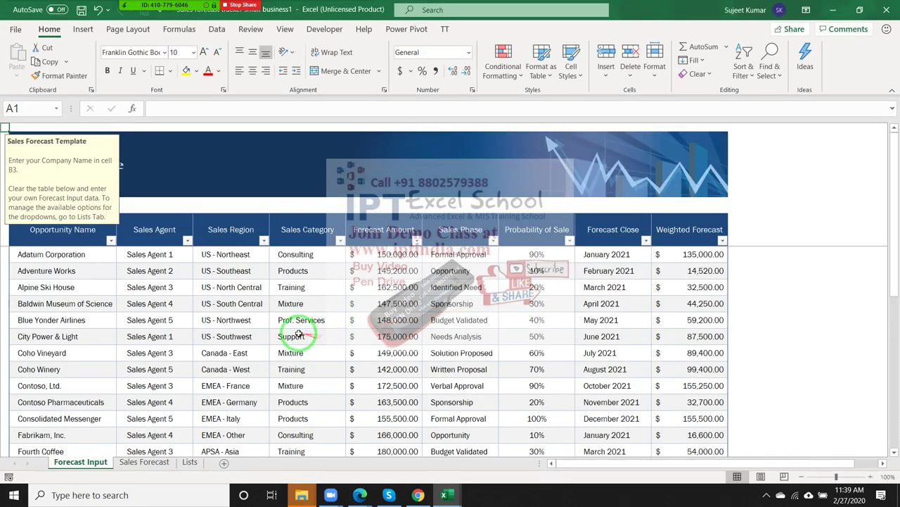
# - Check the Adventure Works entry's agent and region, then go to the Sales Forecast sheet
pyautogui.click(262, 320)
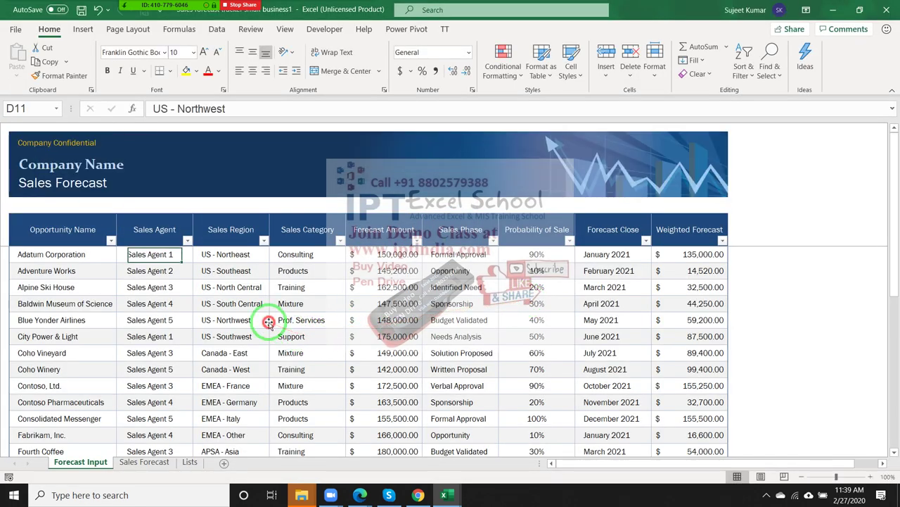
pyautogui.click(81, 265)
pyautogui.click(162, 267)
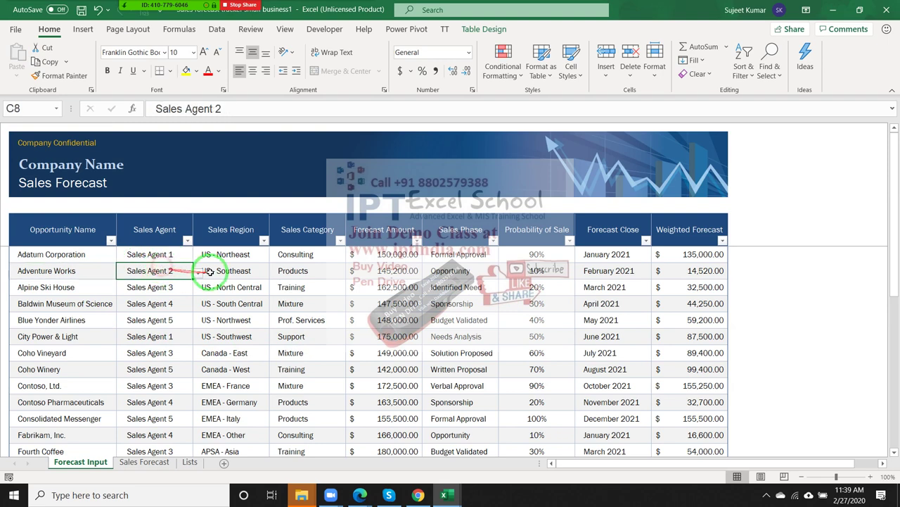
pyautogui.click(233, 270)
pyautogui.scroll(-1, 556, 288)
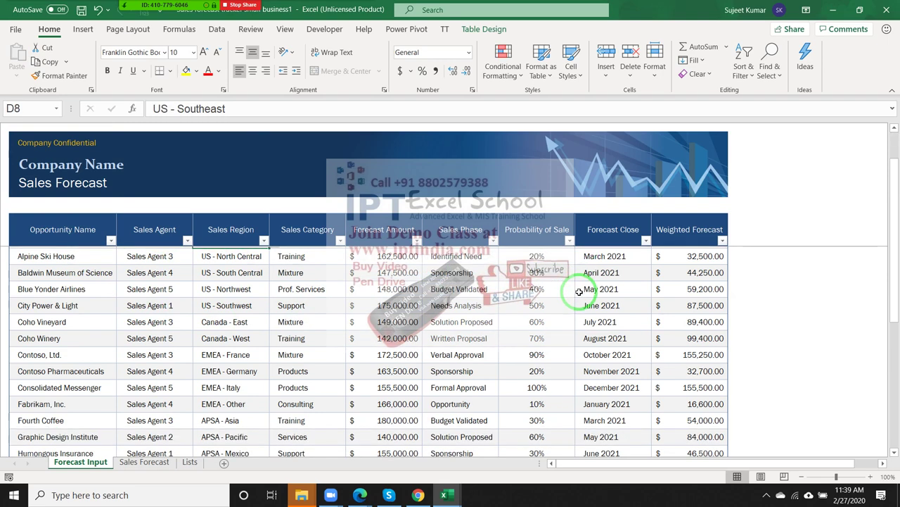
pyautogui.scroll(-10, 530, 298)
pyautogui.click(144, 462)
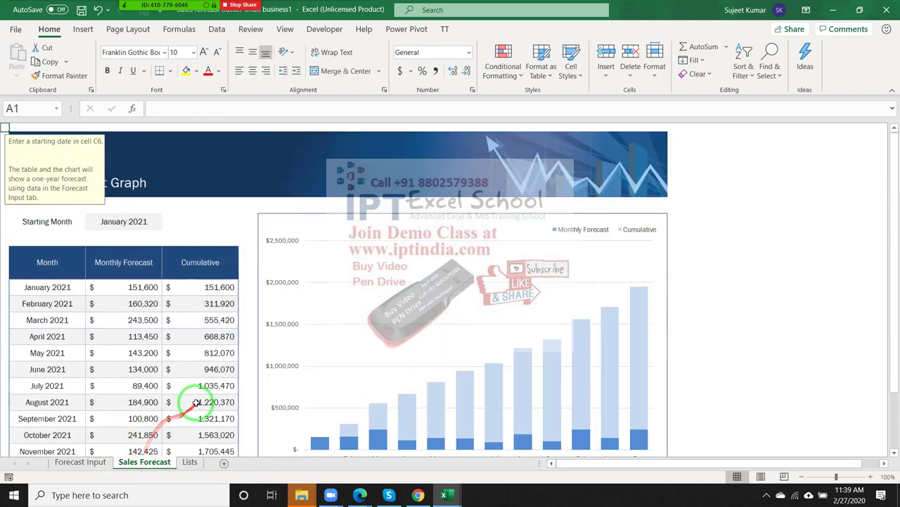
# - Check the formula behind the Starting Month date on the Sales Forecast sheet
pyautogui.scroll(-1, 117, 330)
pyautogui.click(139, 172)
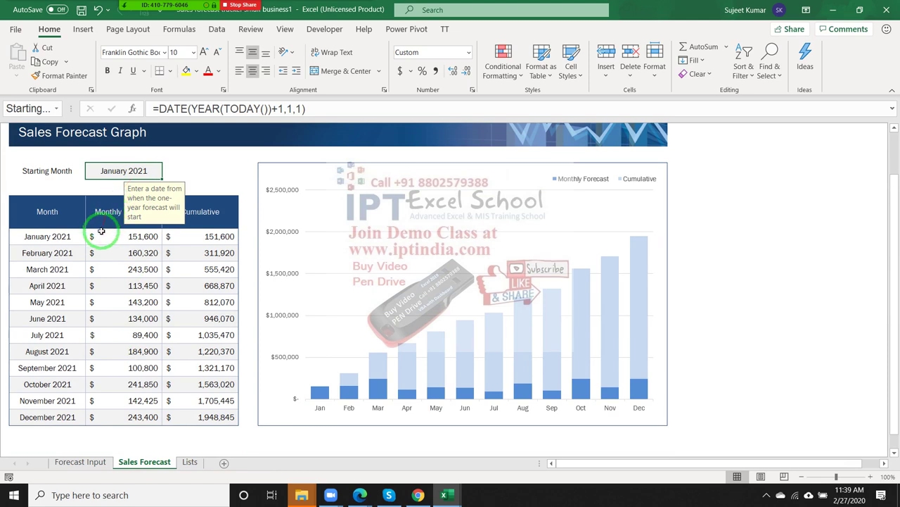
pyautogui.moveTo(101, 231)
pyautogui.mouseDown()
pyautogui.moveTo(94, 269)
pyautogui.moveTo(55, 257)
pyautogui.mouseUp()
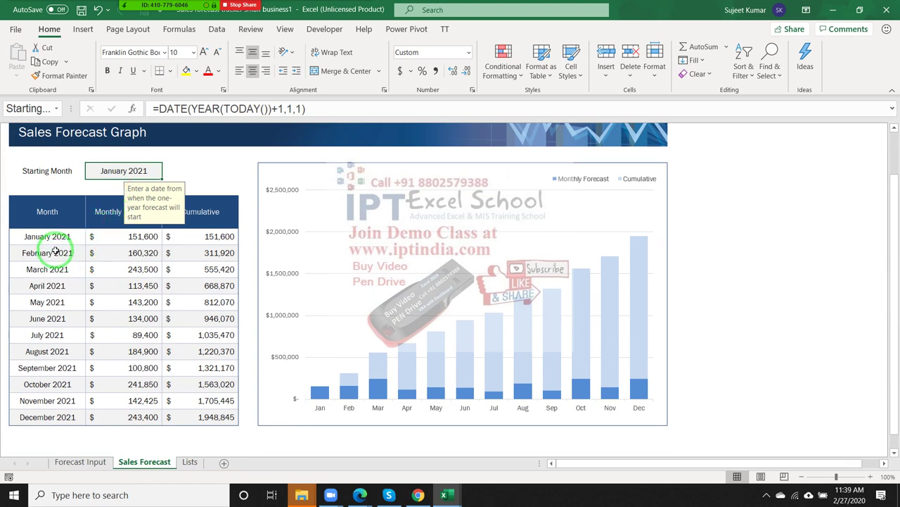
# - Inspect each monthly forecast formula from January to December 2021, then select all to see their total
pyautogui.click(108, 278)
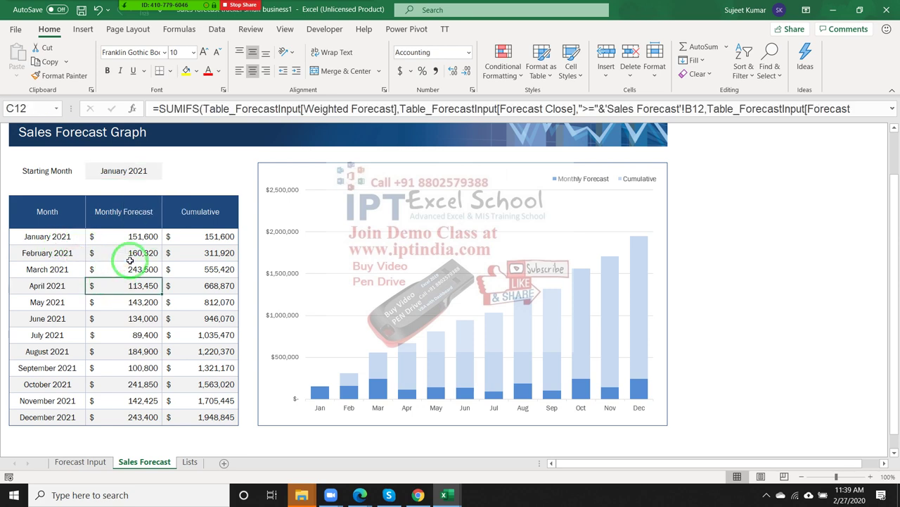
pyautogui.click(141, 239)
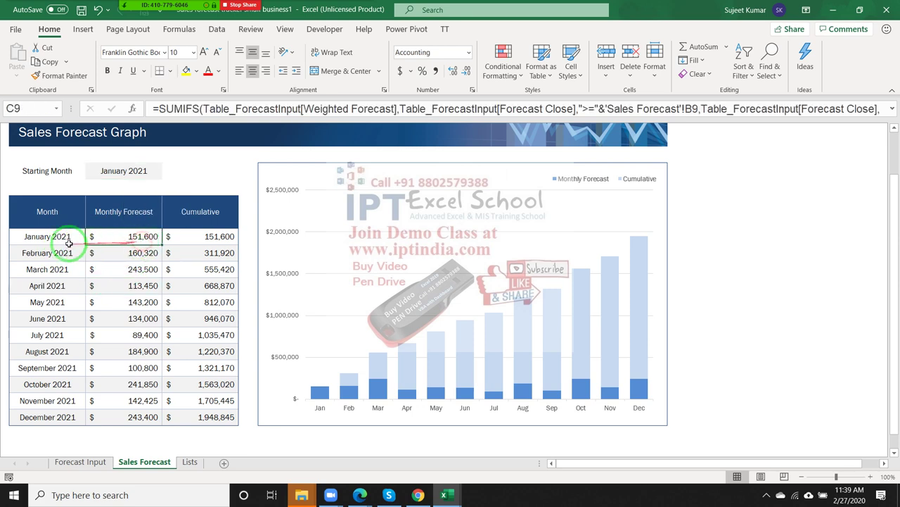
pyautogui.click(149, 253)
pyautogui.click(146, 269)
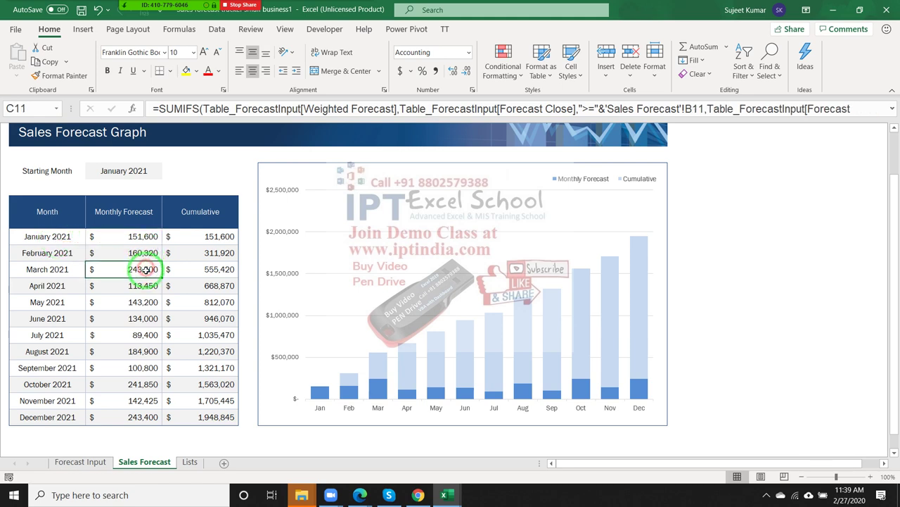
pyautogui.click(146, 285)
pyautogui.click(145, 302)
pyautogui.click(144, 318)
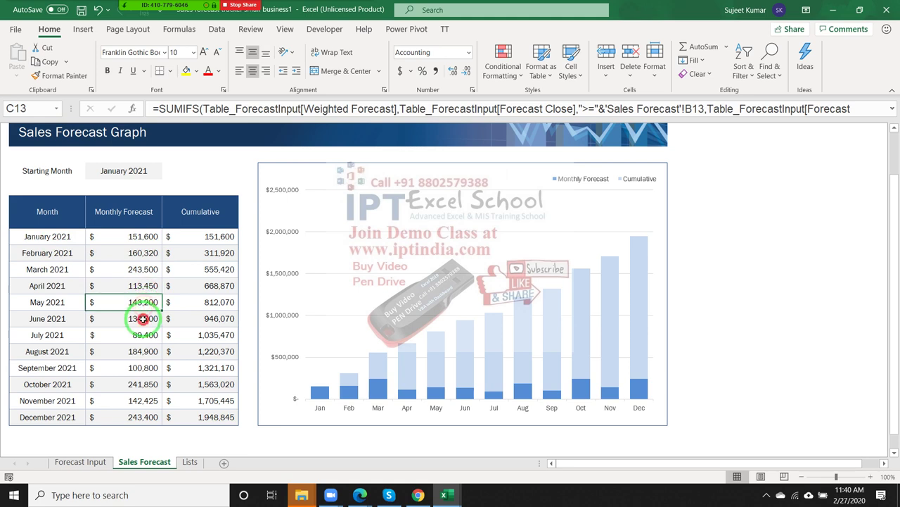
pyautogui.click(144, 335)
pyautogui.click(145, 352)
pyautogui.click(144, 367)
pyautogui.click(144, 385)
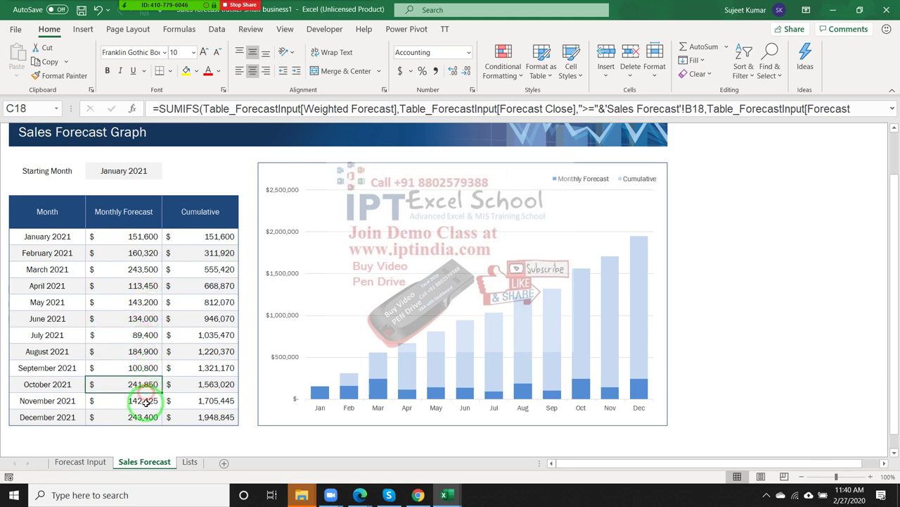
pyautogui.click(144, 400)
pyautogui.click(144, 416)
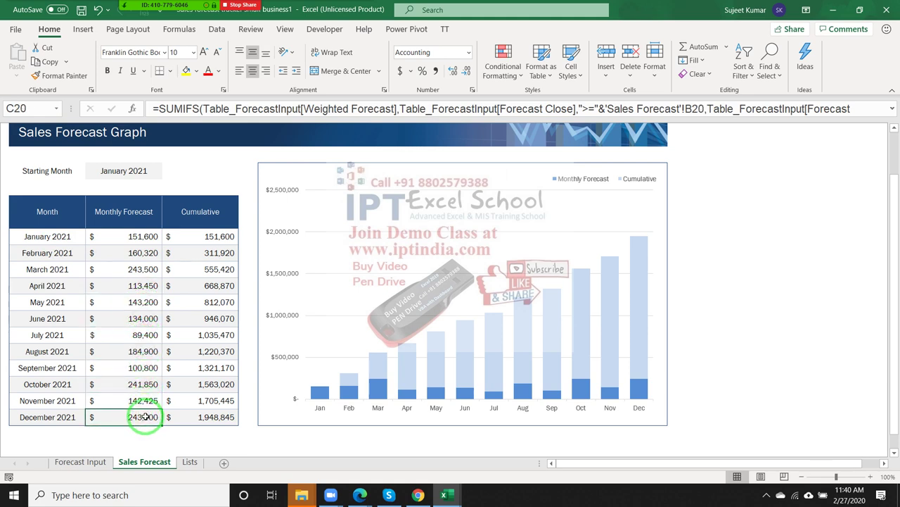
pyautogui.moveTo(144, 417); pyautogui.dragTo(123, 239)
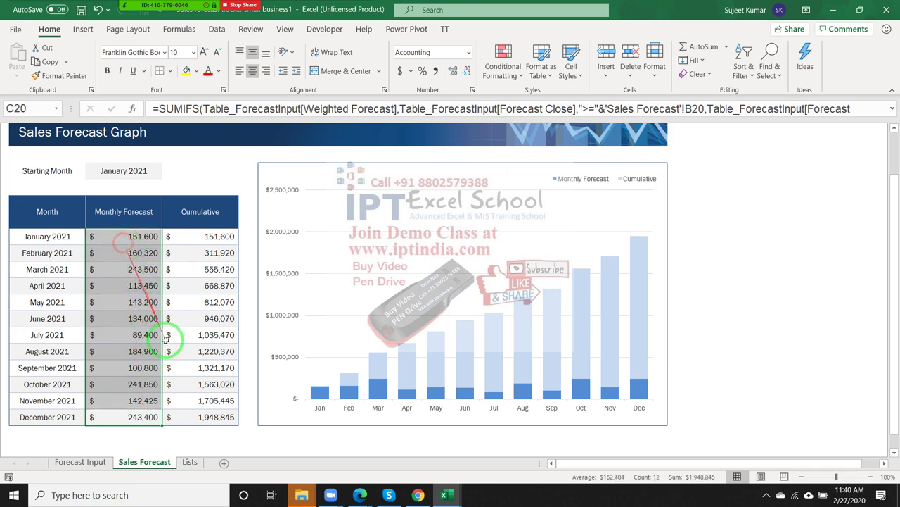
# - View the Lists sheet, then return through Sales Forecast to the Forecast Input sheet
pyautogui.scroll(-1, 190, 411)
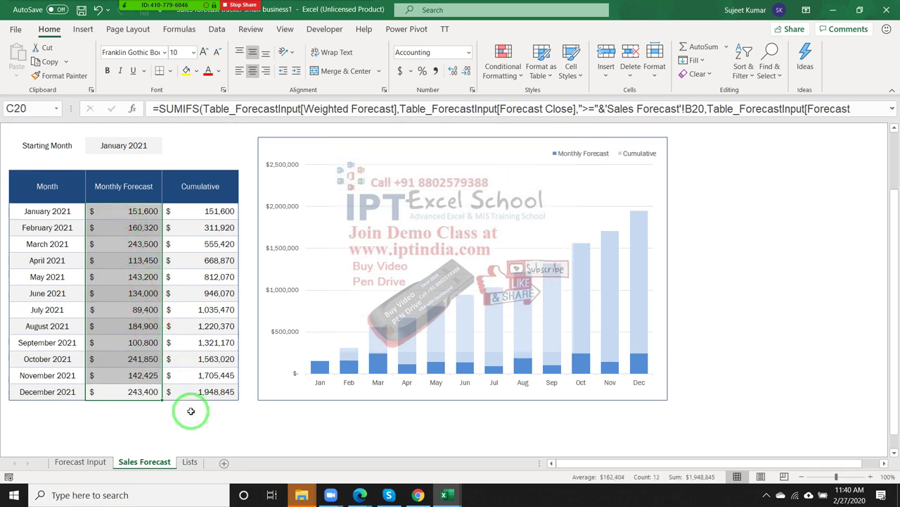
pyautogui.scroll(1, 183, 408)
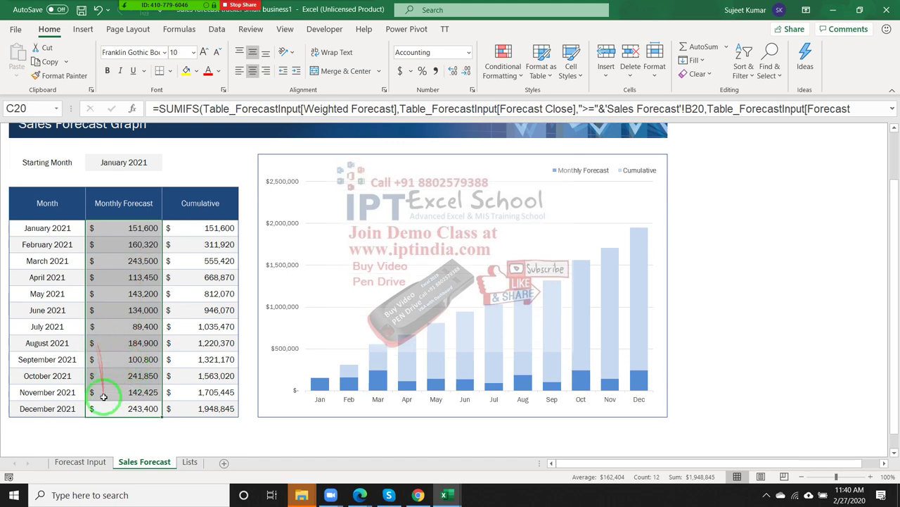
pyautogui.scroll(-2, 113, 393)
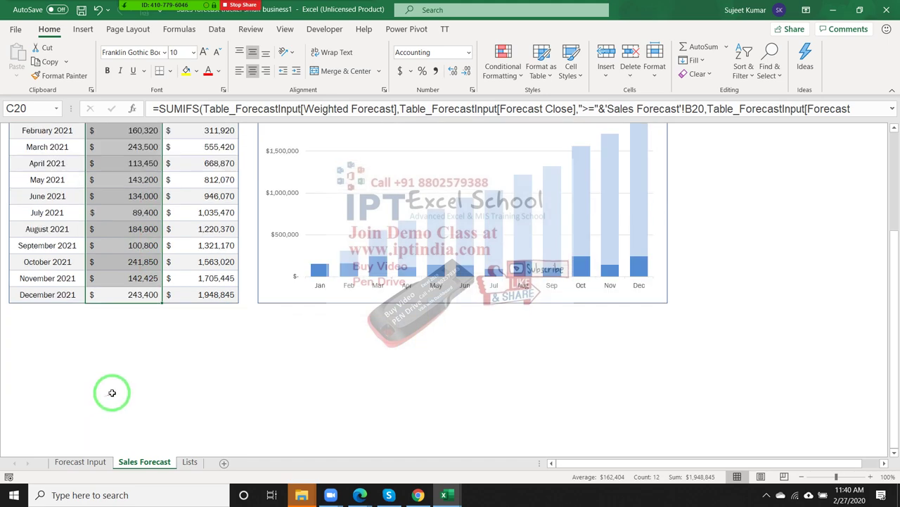
pyautogui.click(190, 461)
pyautogui.click(140, 462)
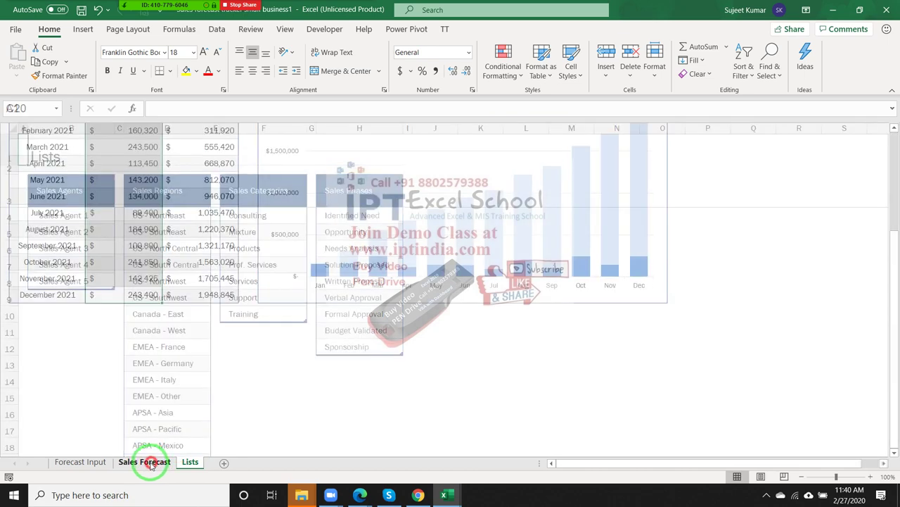
pyautogui.click(98, 462)
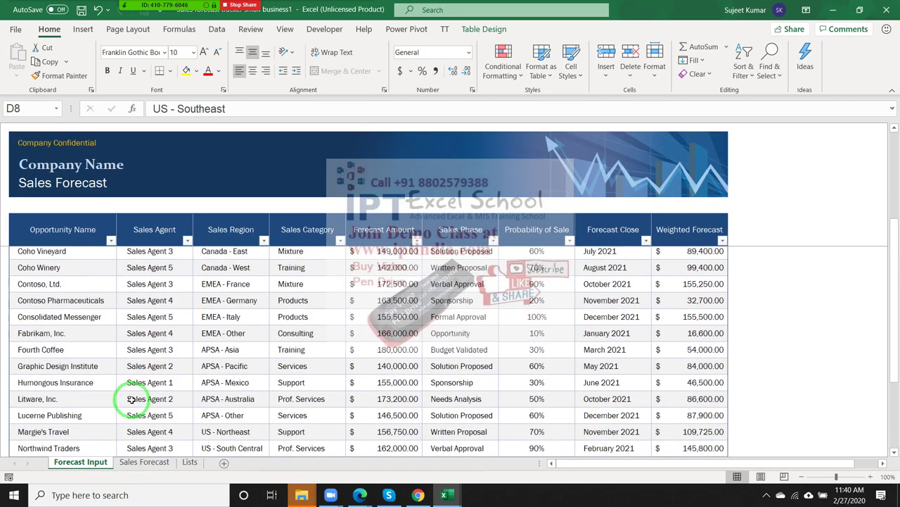
# - Look over the recent workbooks on the File > Open page
pyautogui.click(16, 29)
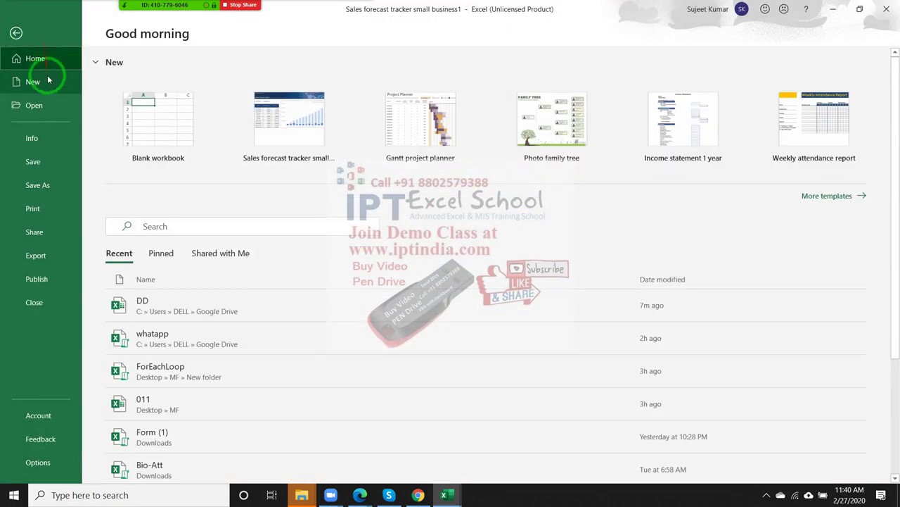
pyautogui.click(40, 117)
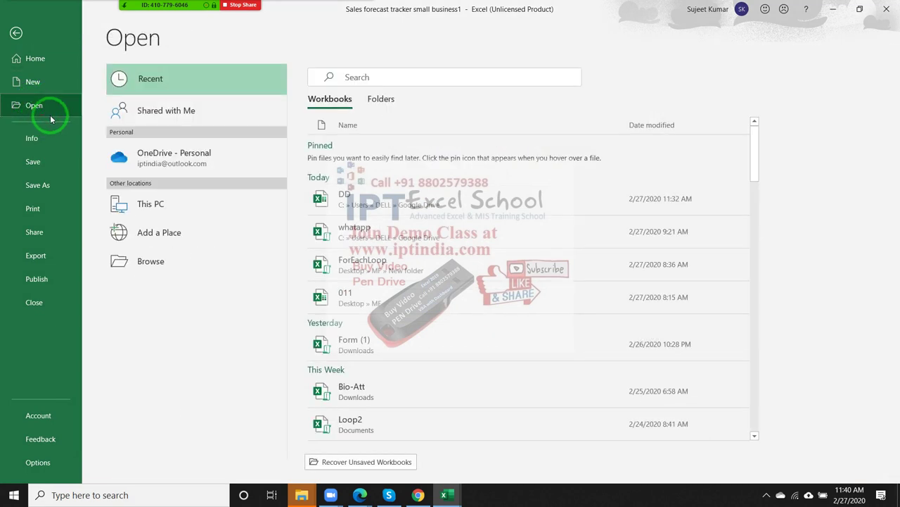
pyautogui.scroll(-1, 381, 248)
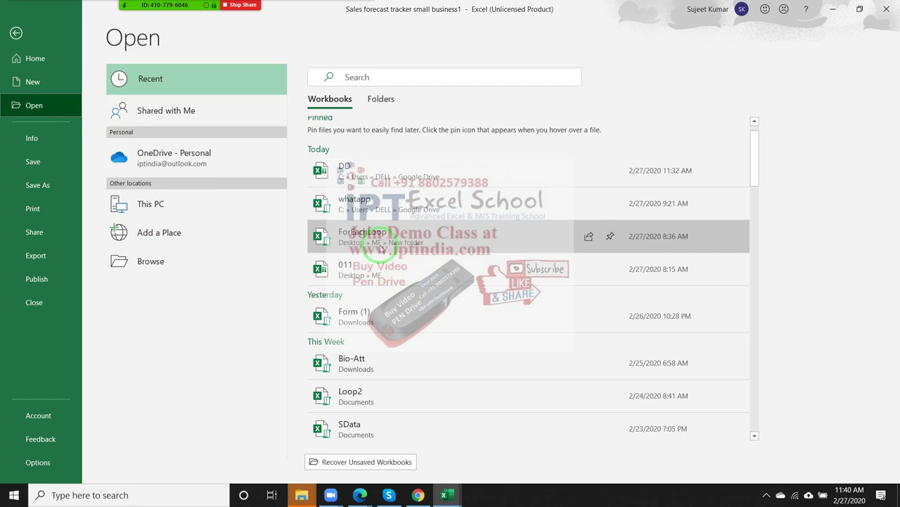
# - Scroll the New template gallery, then close the sales forecast workbook to get the save prompt
pyautogui.click(36, 85)
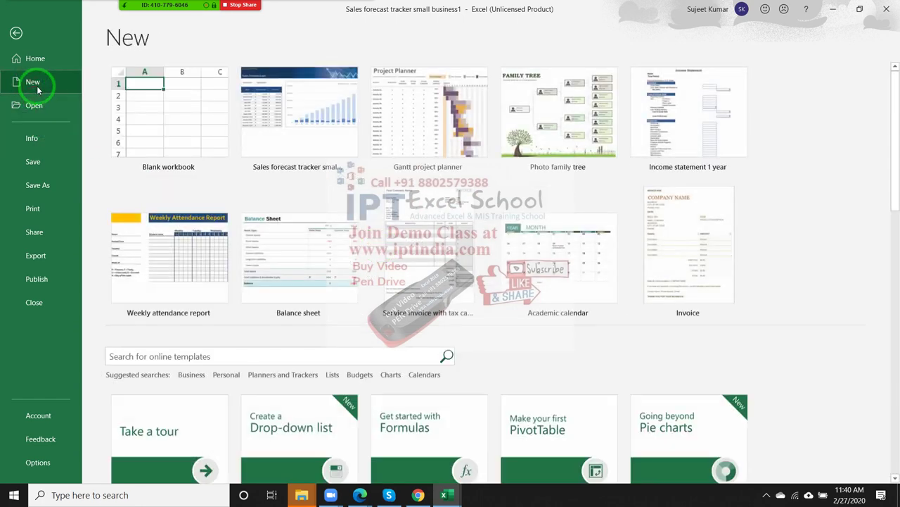
pyautogui.scroll(-5, 581, 284)
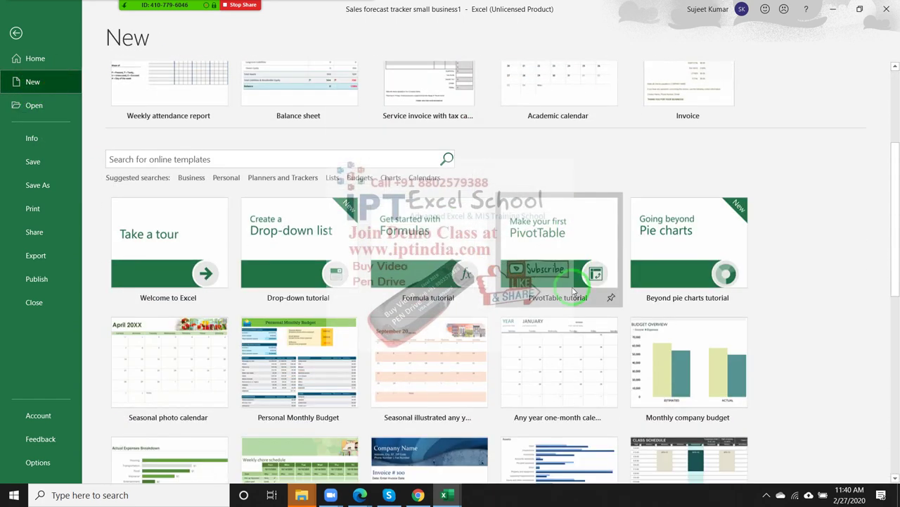
pyautogui.scroll(-4, 574, 290)
pyautogui.scroll(-8, 574, 290)
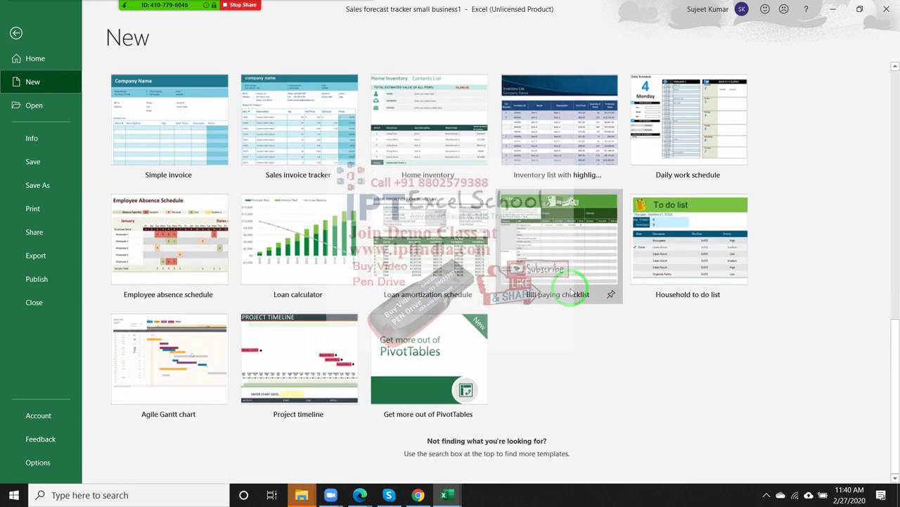
pyautogui.click(878, 10)
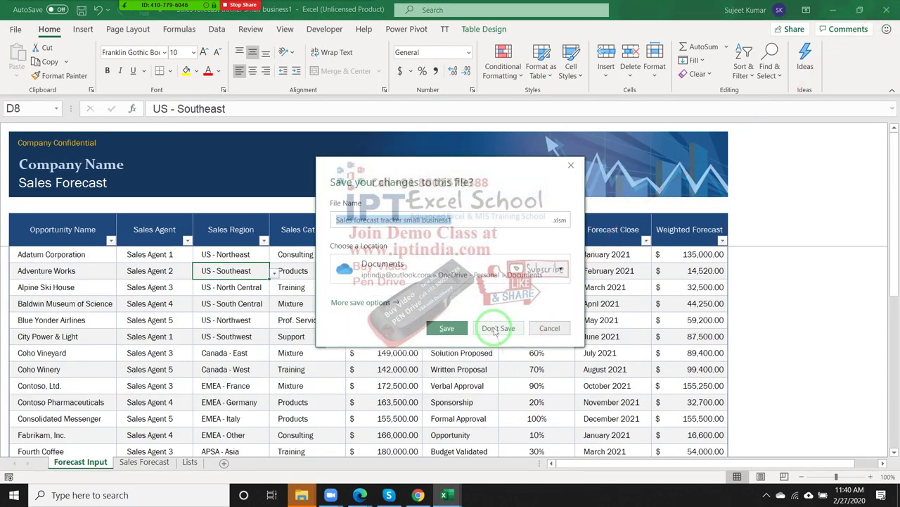
# - Close the sales forecast workbook without saving, returning to Book1
pyautogui.click(498, 328)
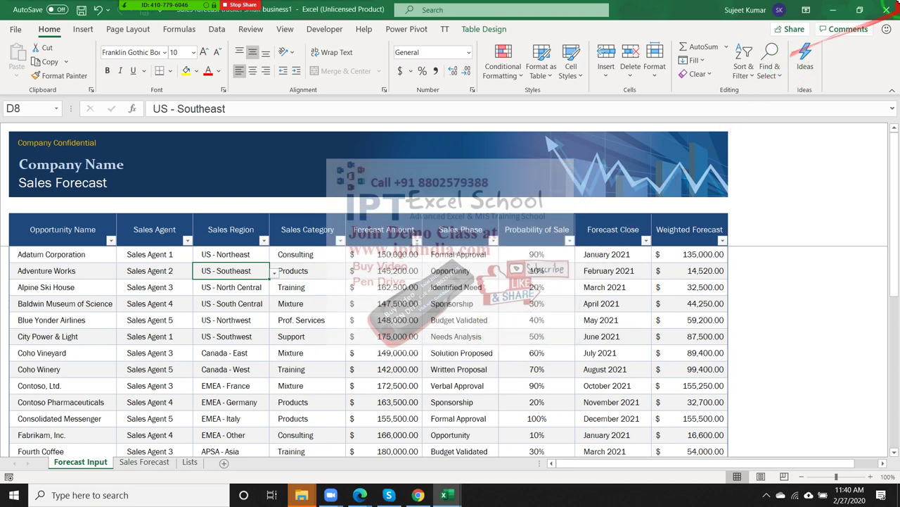
pyautogui.click(887, 9)
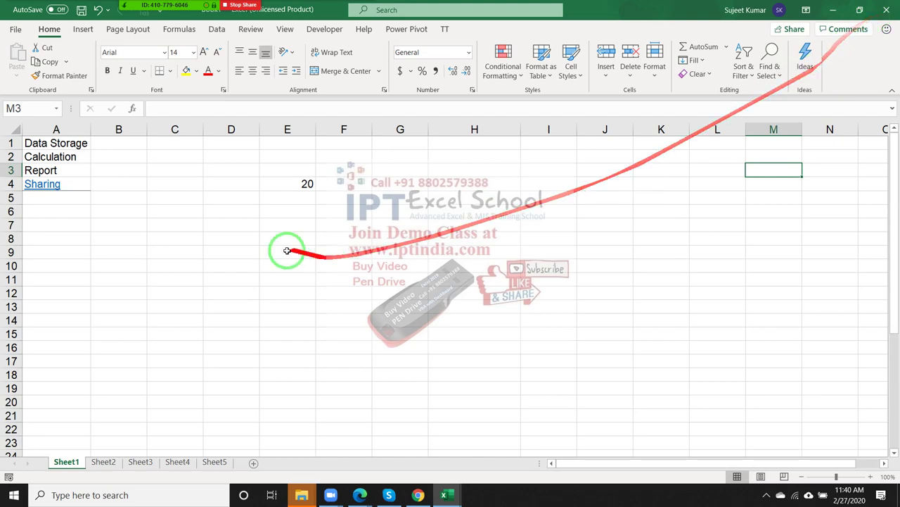
pyautogui.click(197, 184)
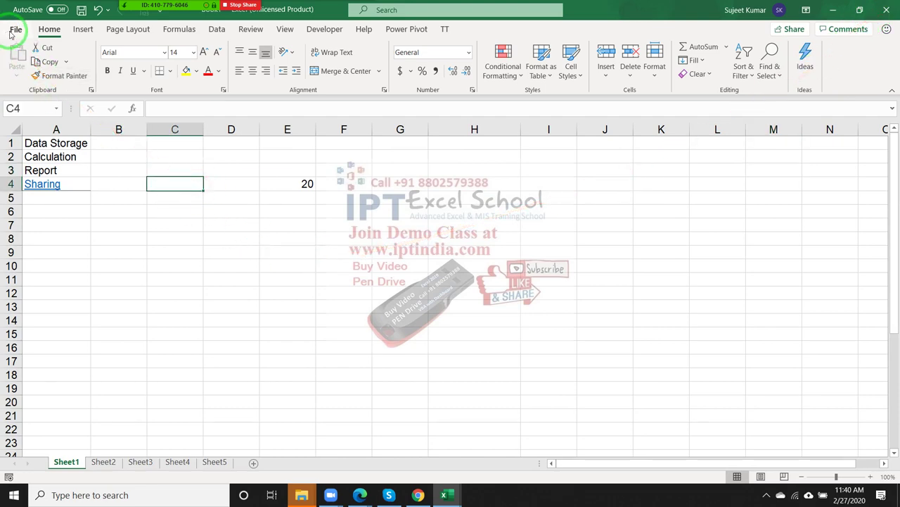
pyautogui.click(22, 31)
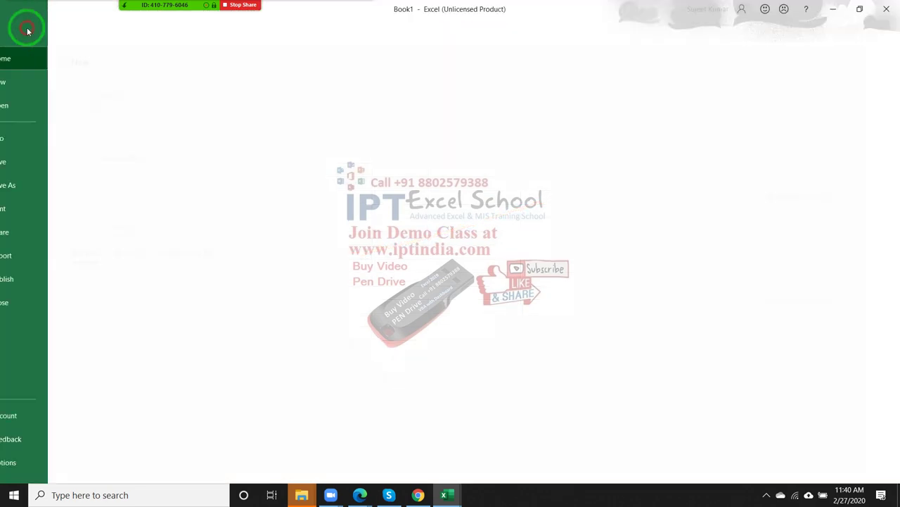
pyautogui.click(24, 26)
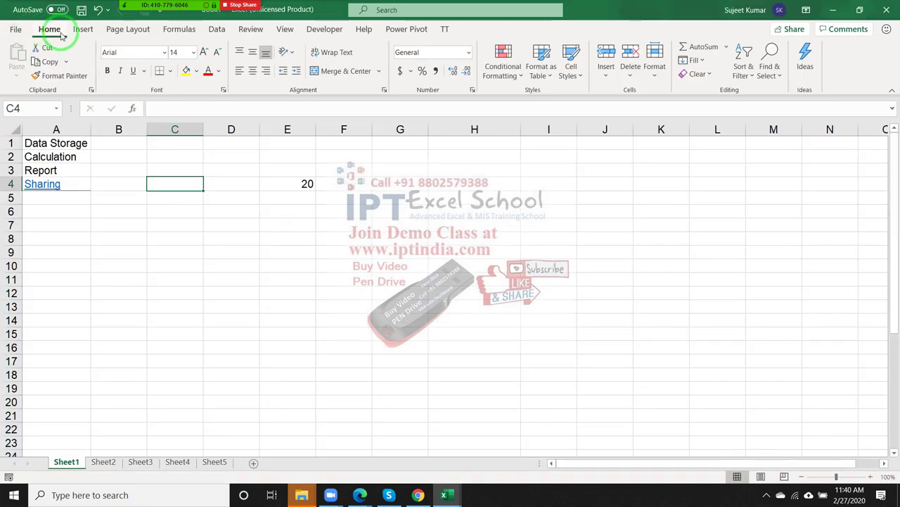
# - Close Book1 and DD.xlsx without saving, exiting Excel
pyautogui.moveTo(225, 47)
pyautogui.mouseDown()
pyautogui.moveTo(621, 59)
pyautogui.moveTo(890, 34)
pyautogui.mouseUp()
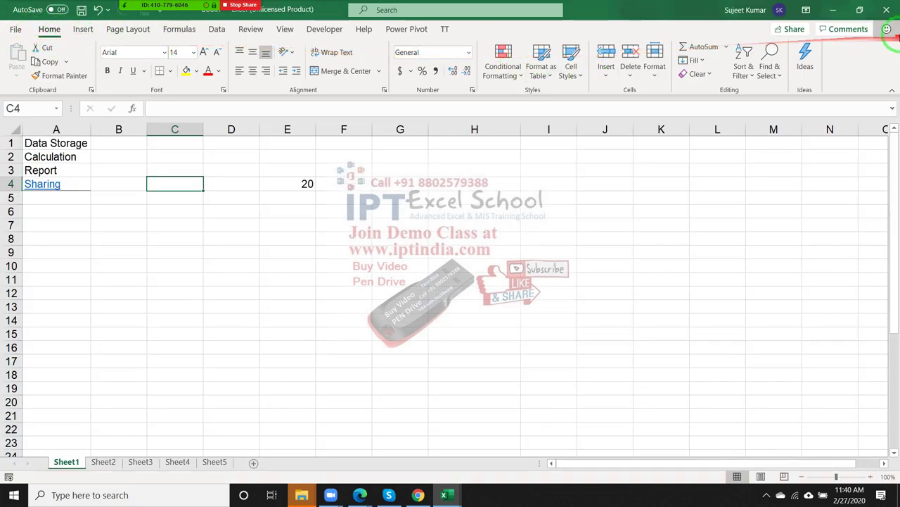
pyautogui.click(886, 9)
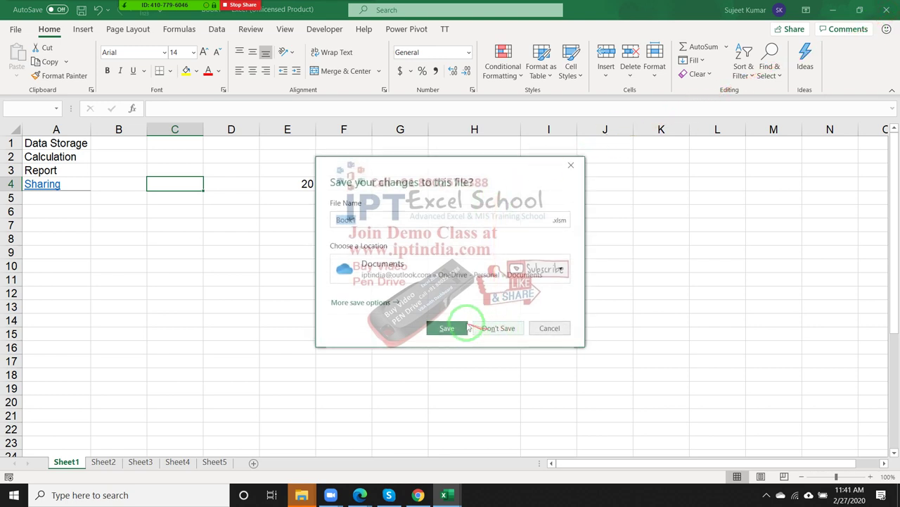
pyautogui.moveTo(496, 332); pyautogui.dragTo(16, 39)
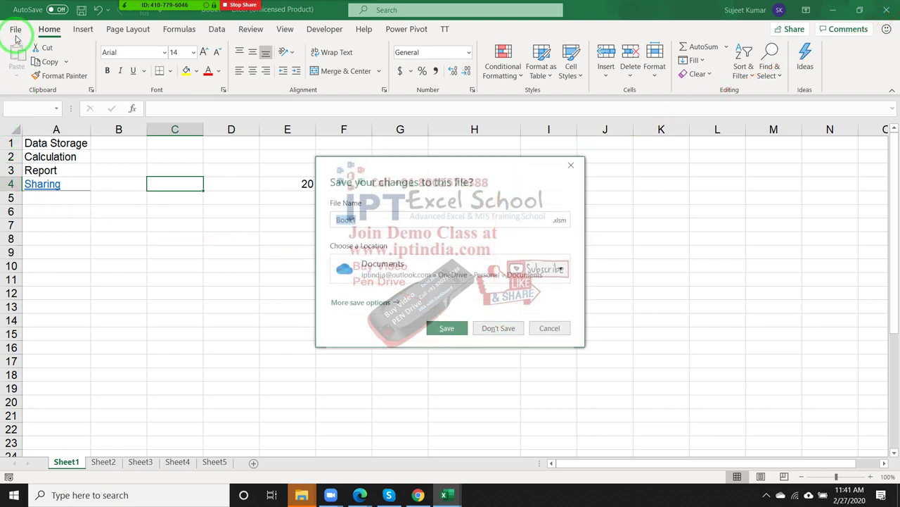
pyautogui.moveTo(15, 39); pyautogui.dragTo(501, 325)
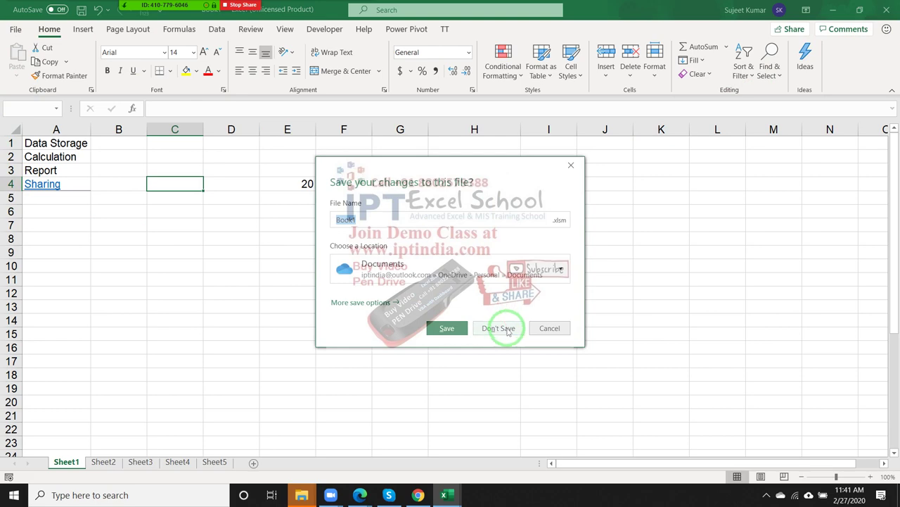
pyautogui.click(499, 328)
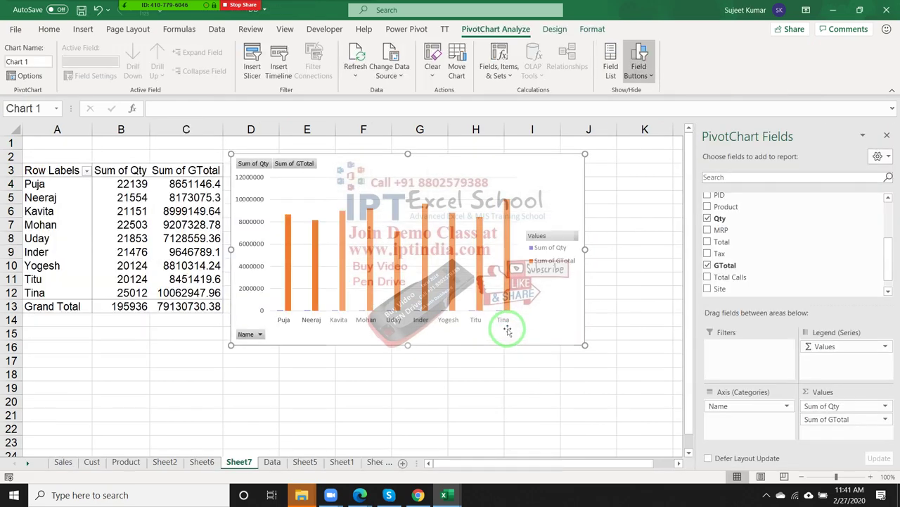
pyautogui.click(886, 10)
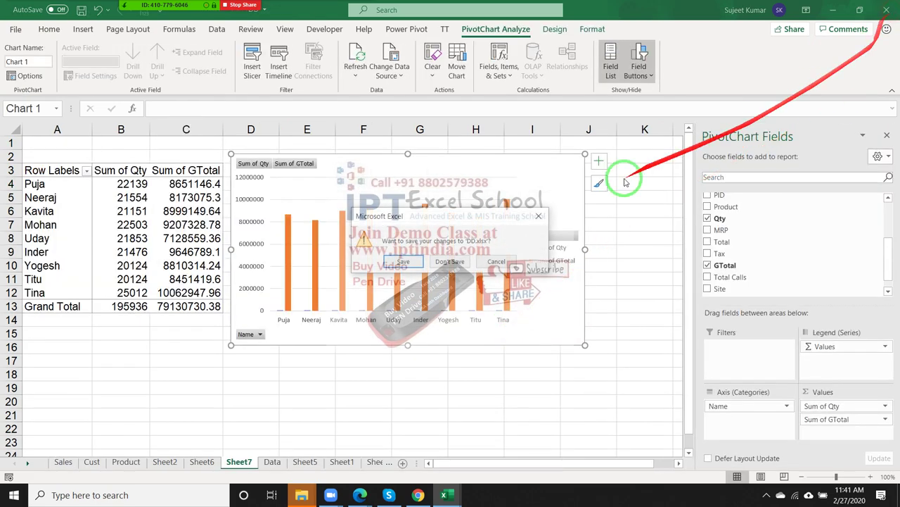
pyautogui.click(449, 263)
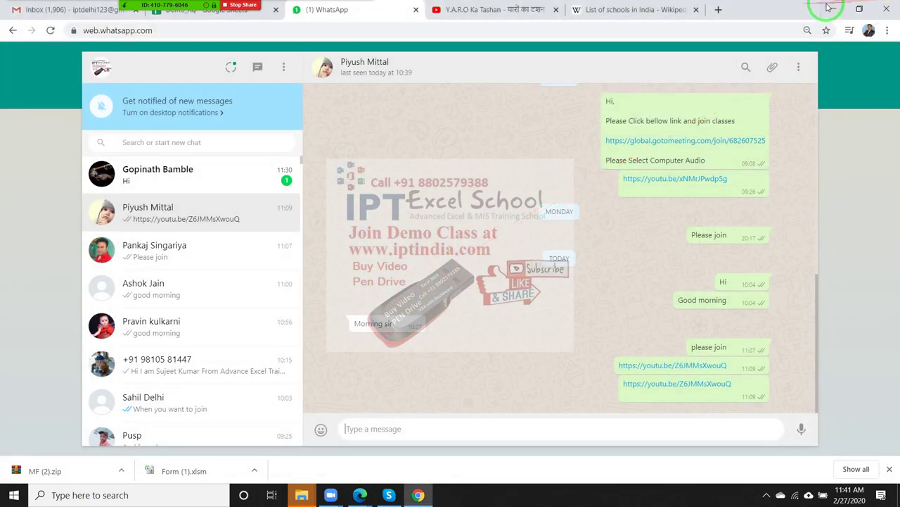
# - Minimize Chrome and open Zoom's Participants list showing the three attendees
pyautogui.click(830, 6)
pyautogui.click(103, 10)
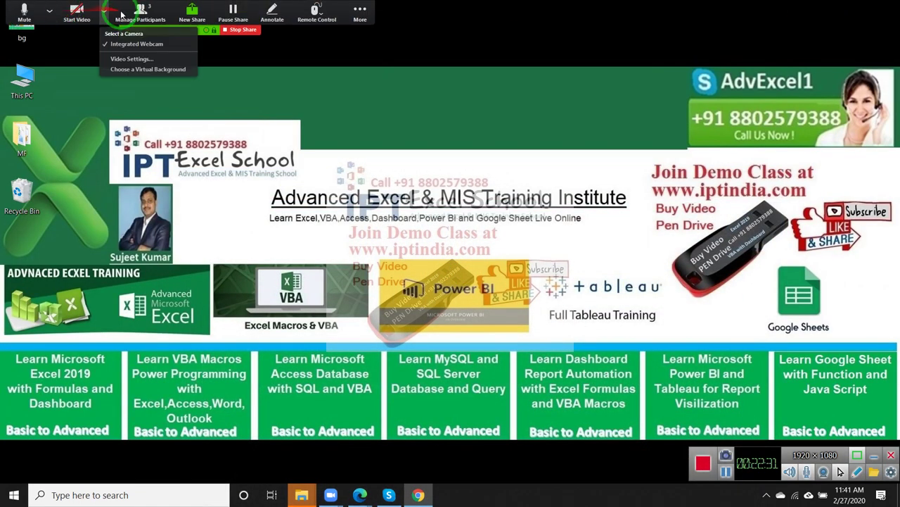
pyautogui.click(128, 12)
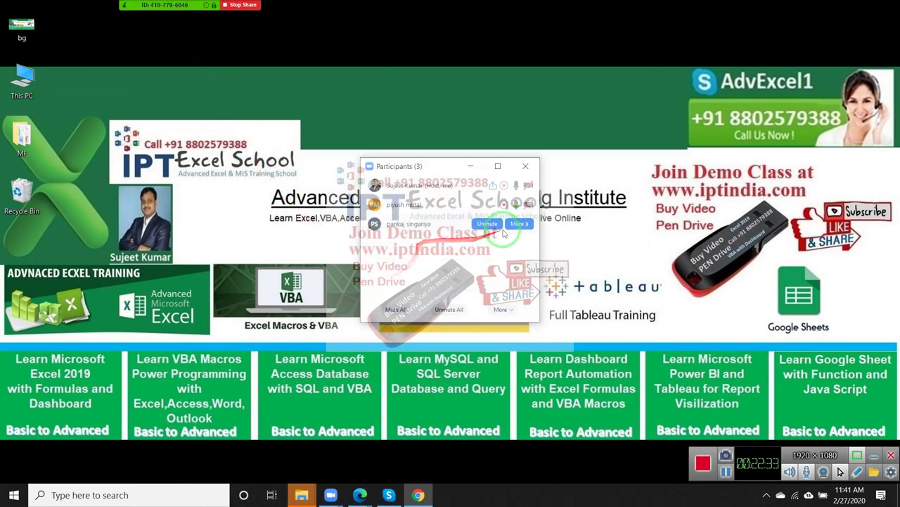